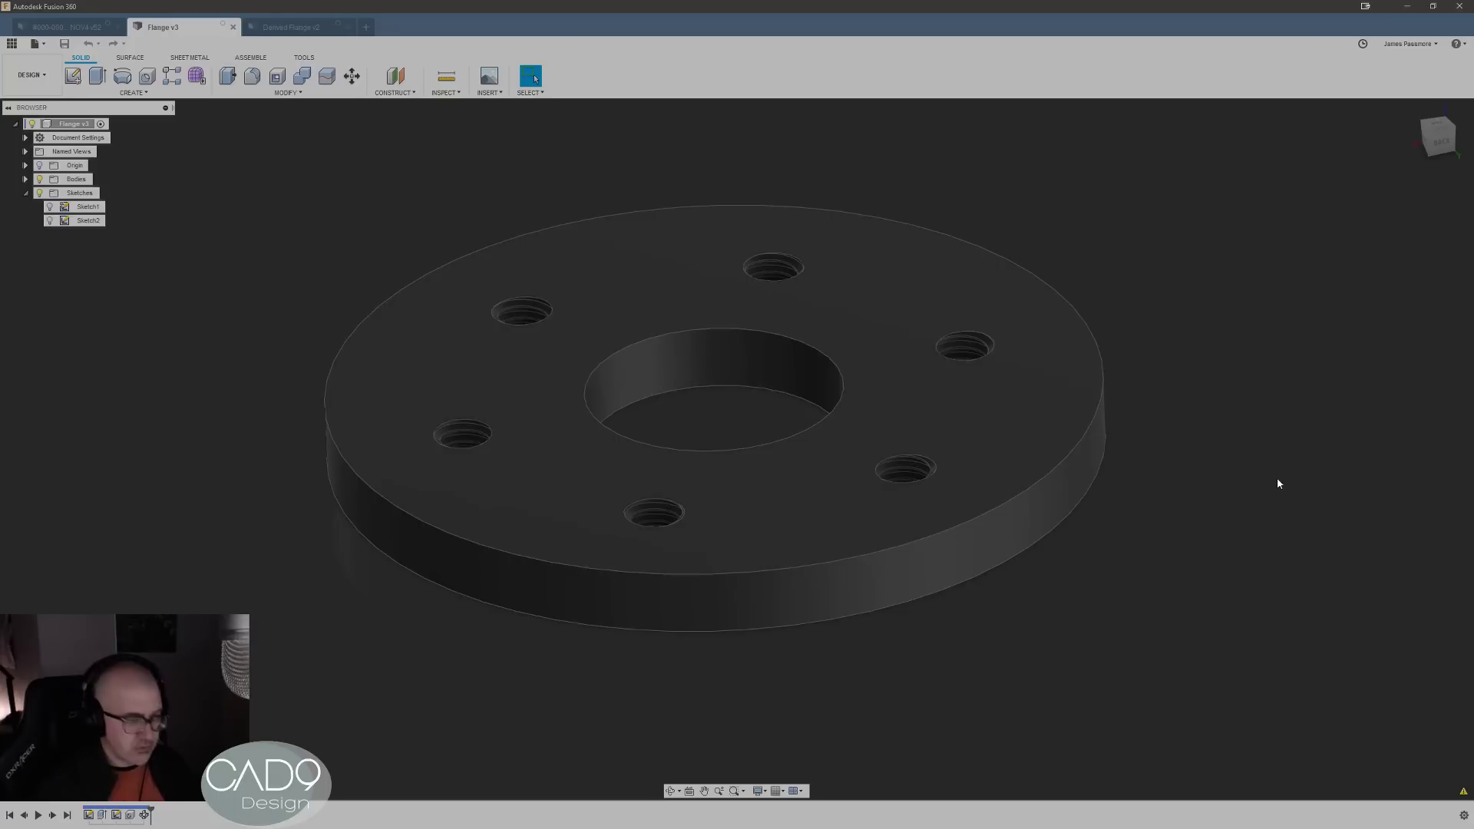
middle_click_drag(1279, 481, 1260, 466, "shift")
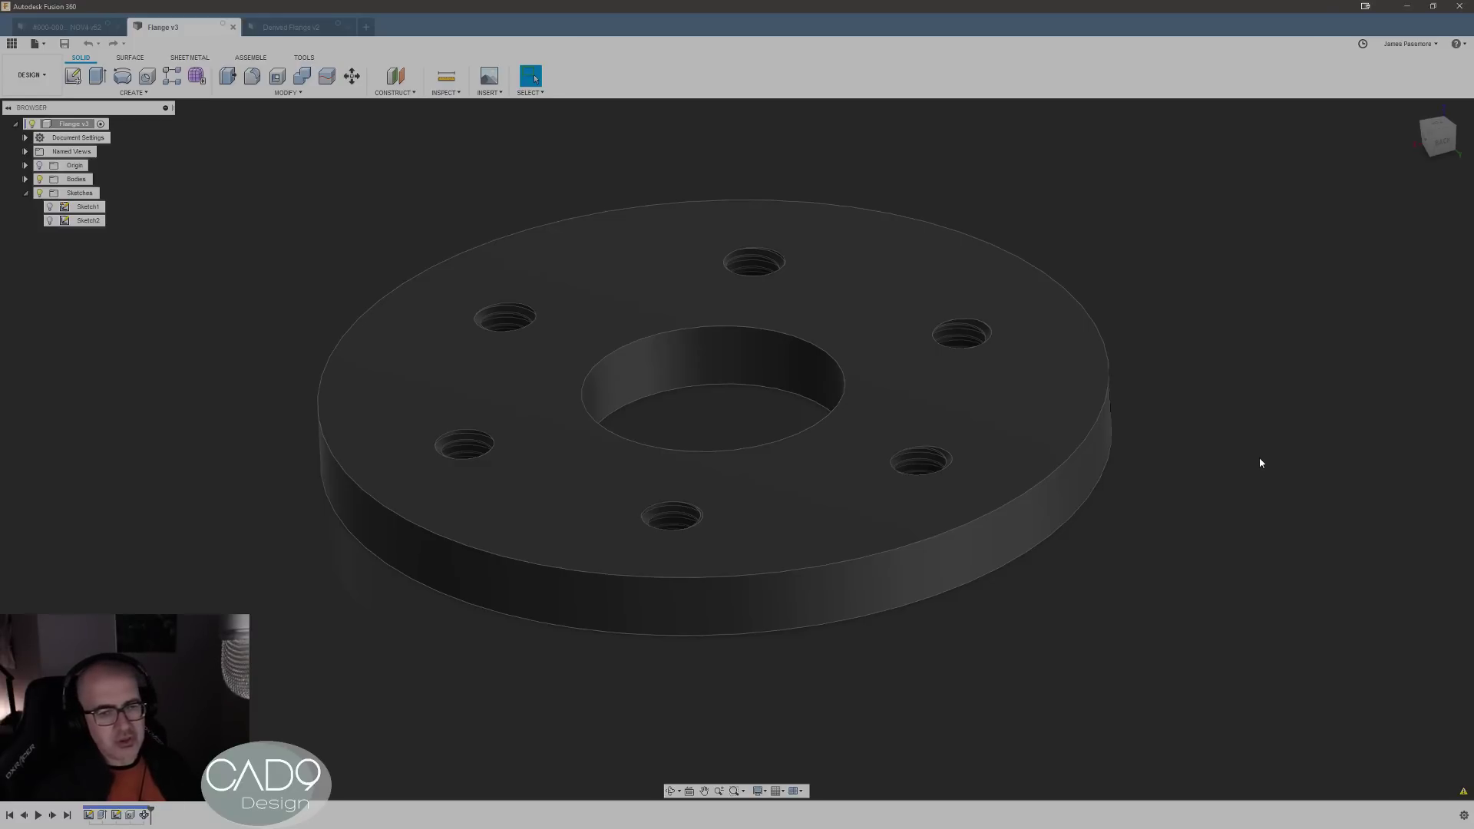
left_click(139, 94)
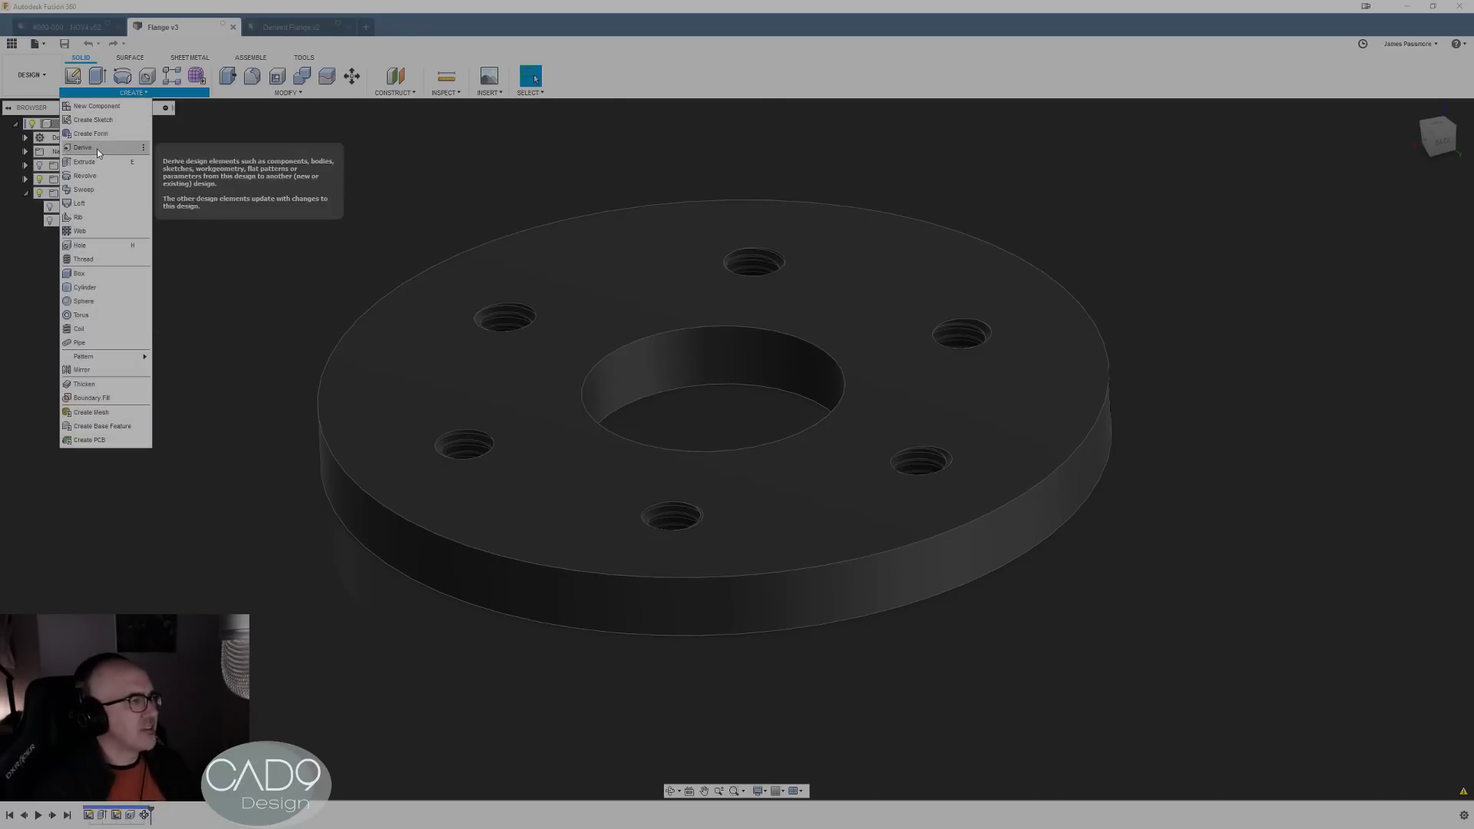
left_click(97, 149)
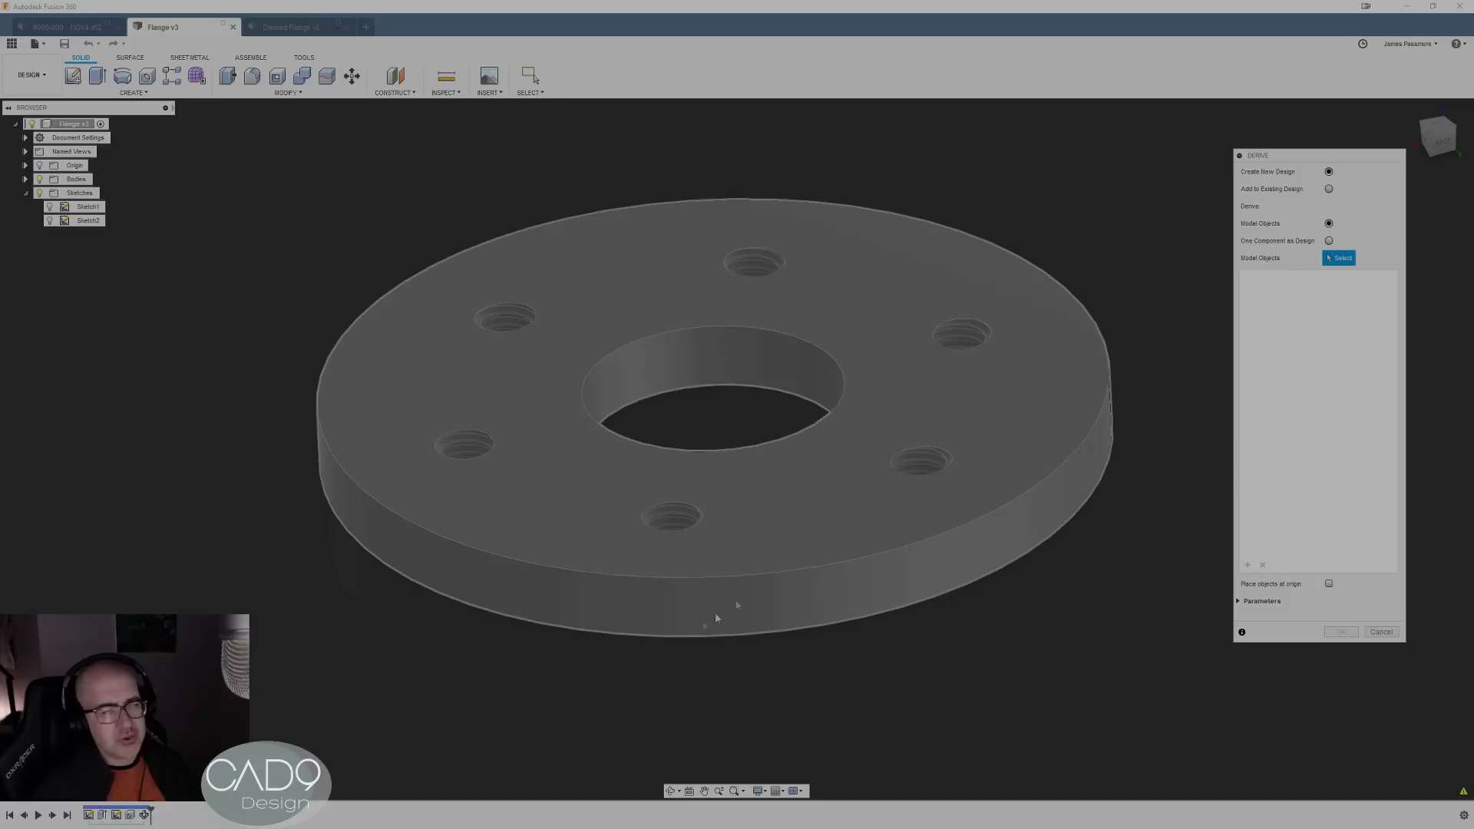
left_click(813, 541)
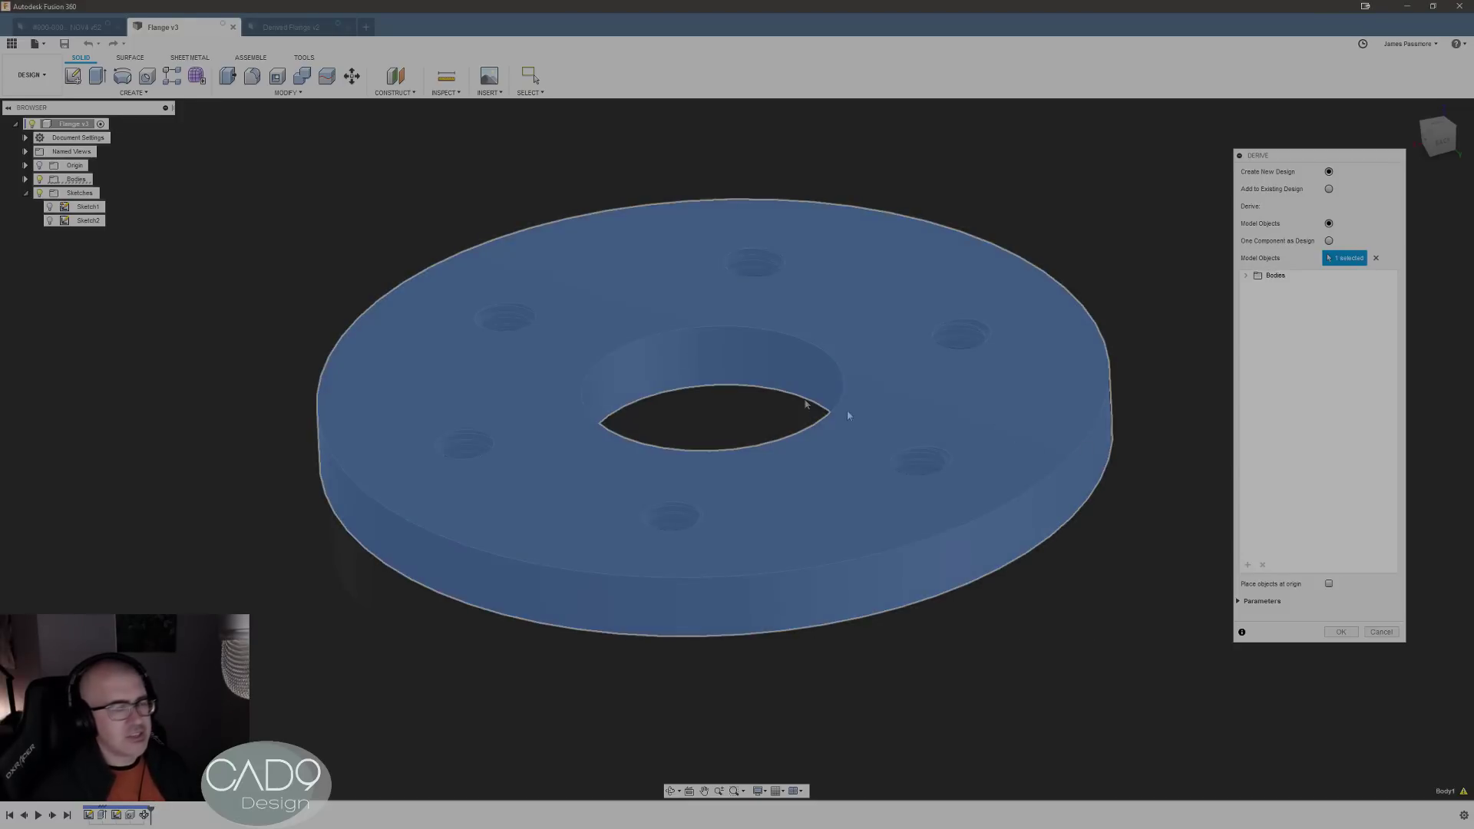
left_click(69, 126)
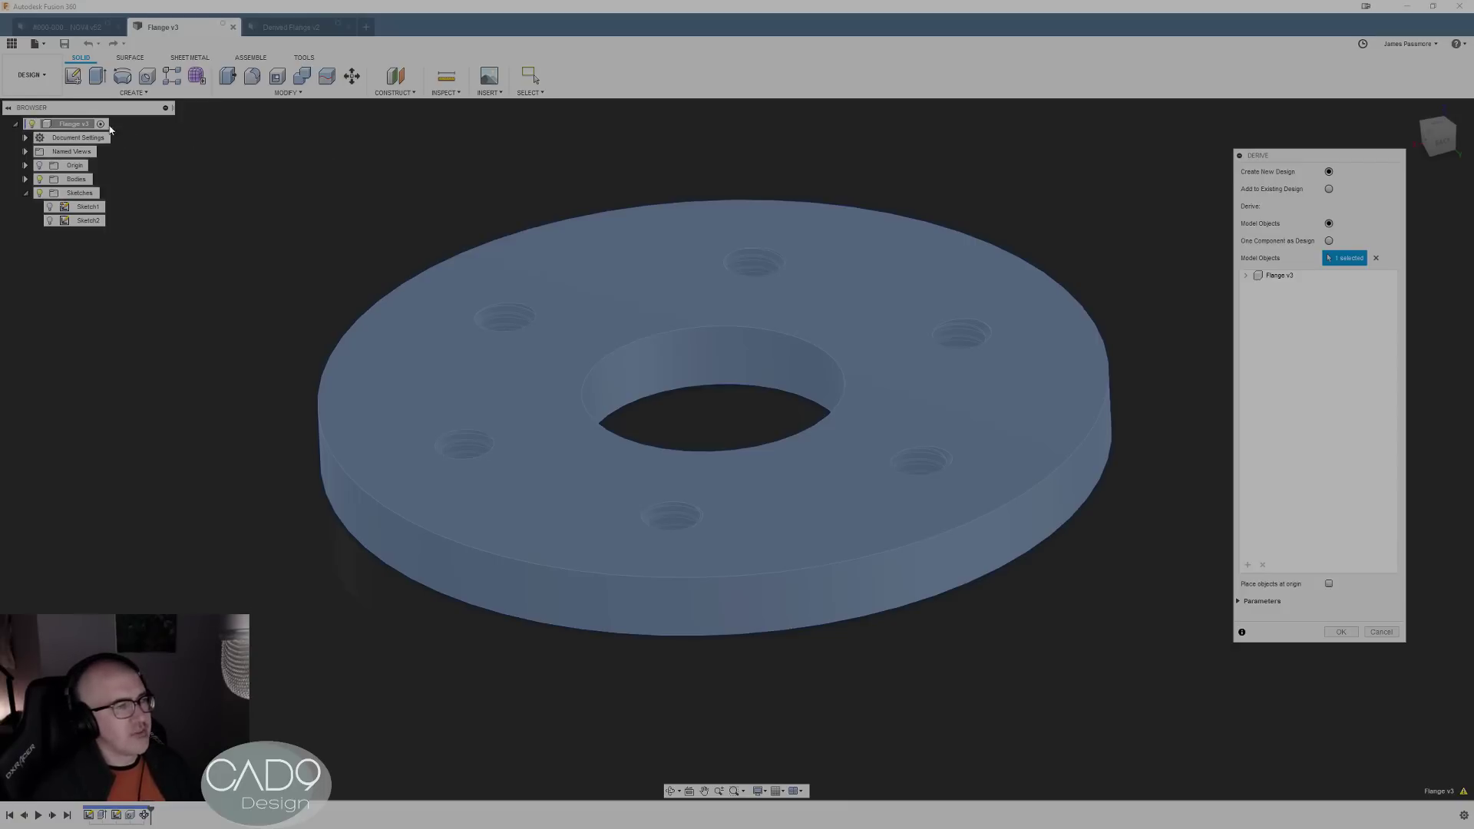
left_click(1381, 633)
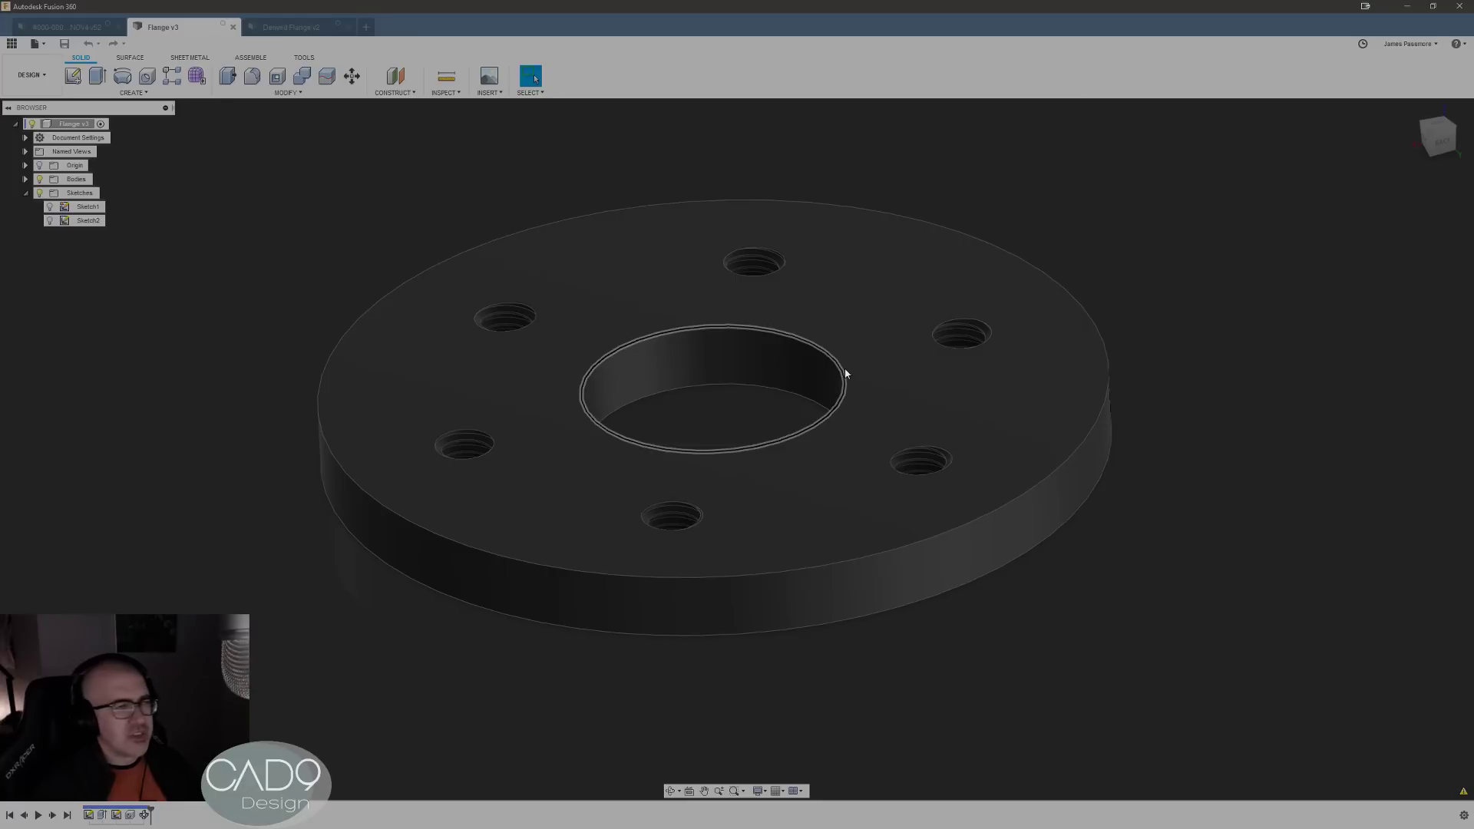
- Compare the Derived Flange design with the source Flange design, including the bolt-hole sketch Sketch2 in the source
left_click(290, 31)
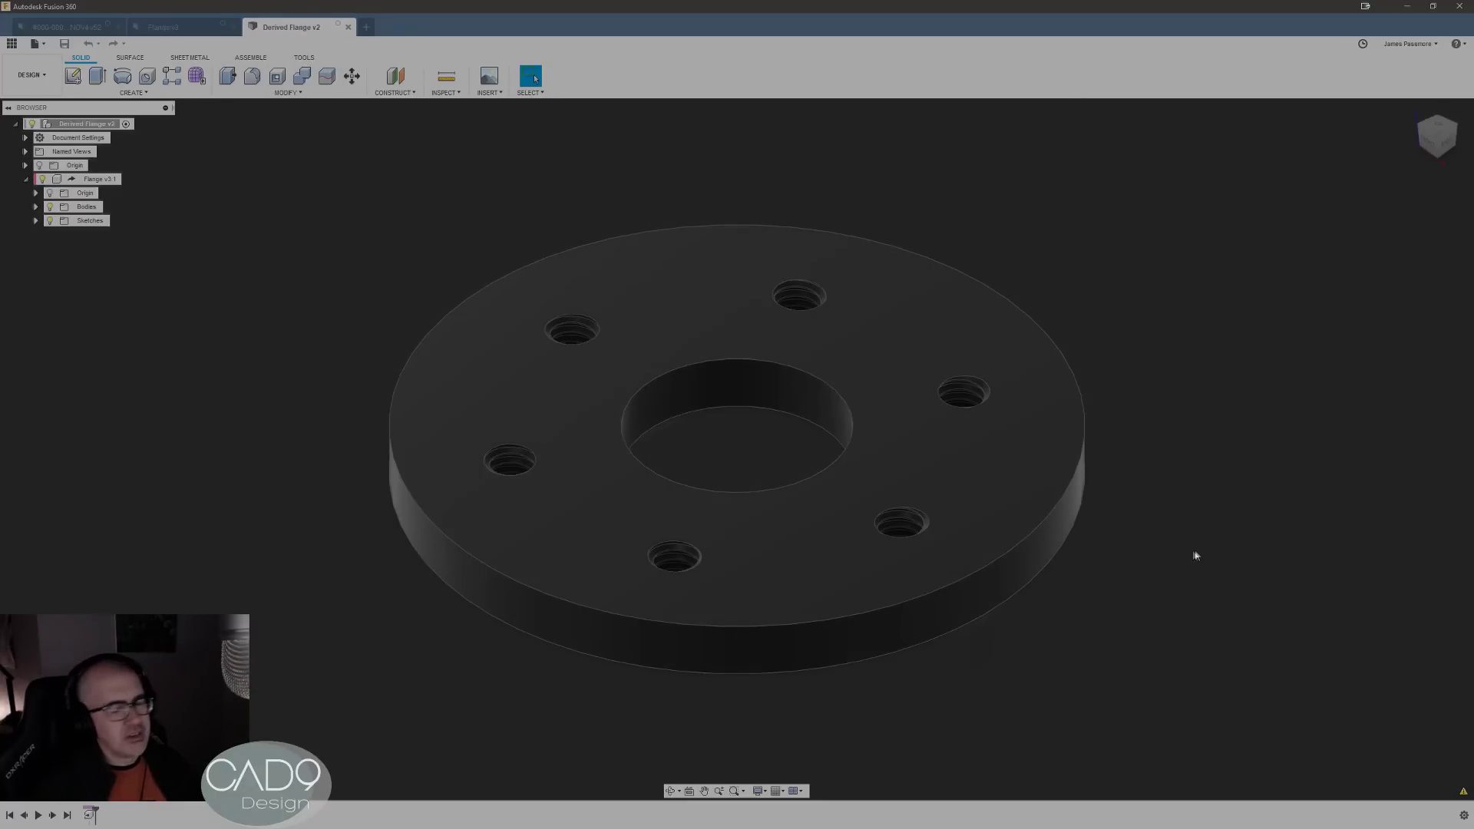
scroll(1190, 559, "up", 2)
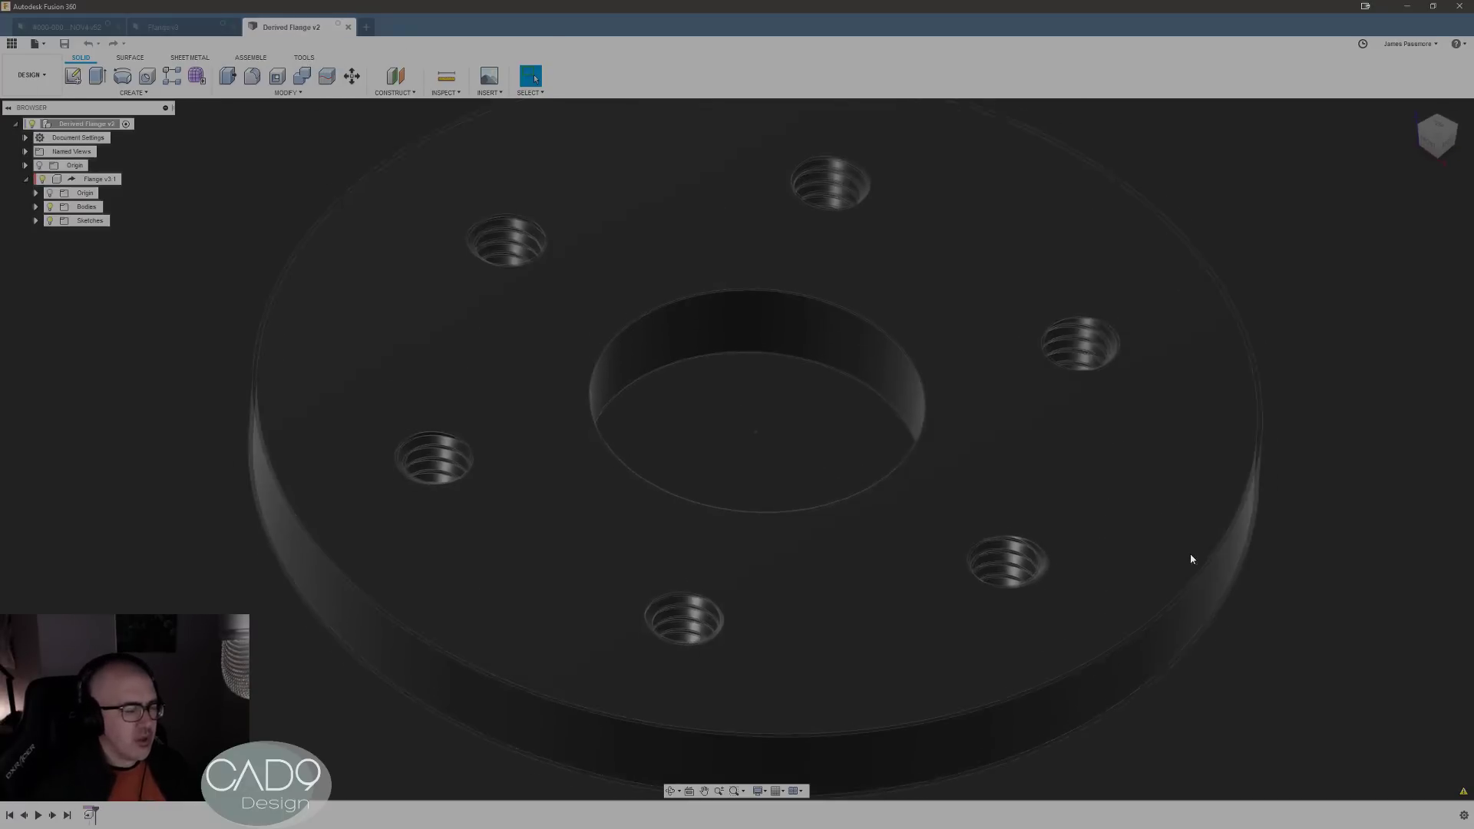
middle_click_drag(1190, 559, 1127, 572, "shift")
left_click(163, 27)
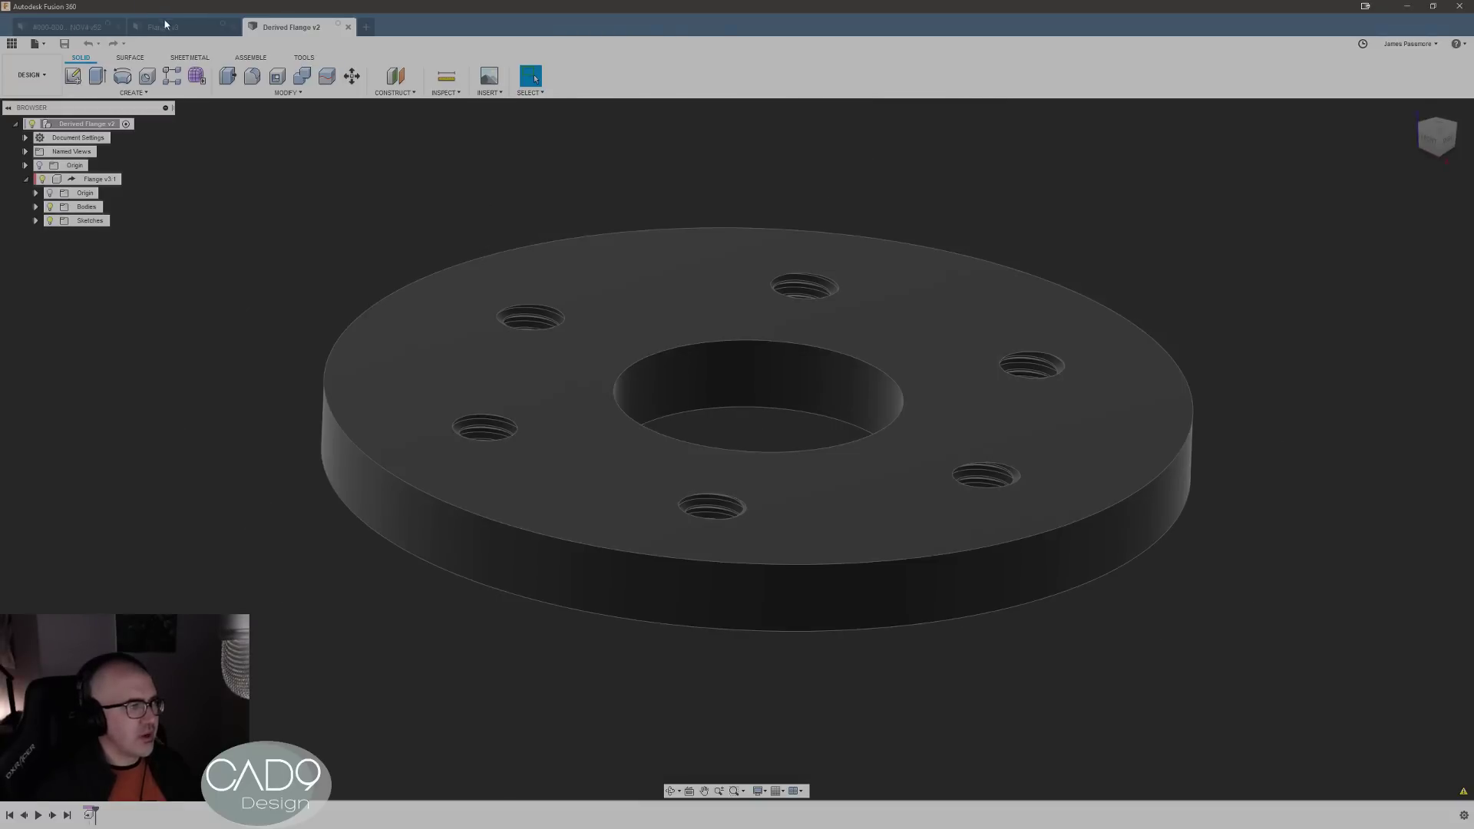
left_click(87, 220)
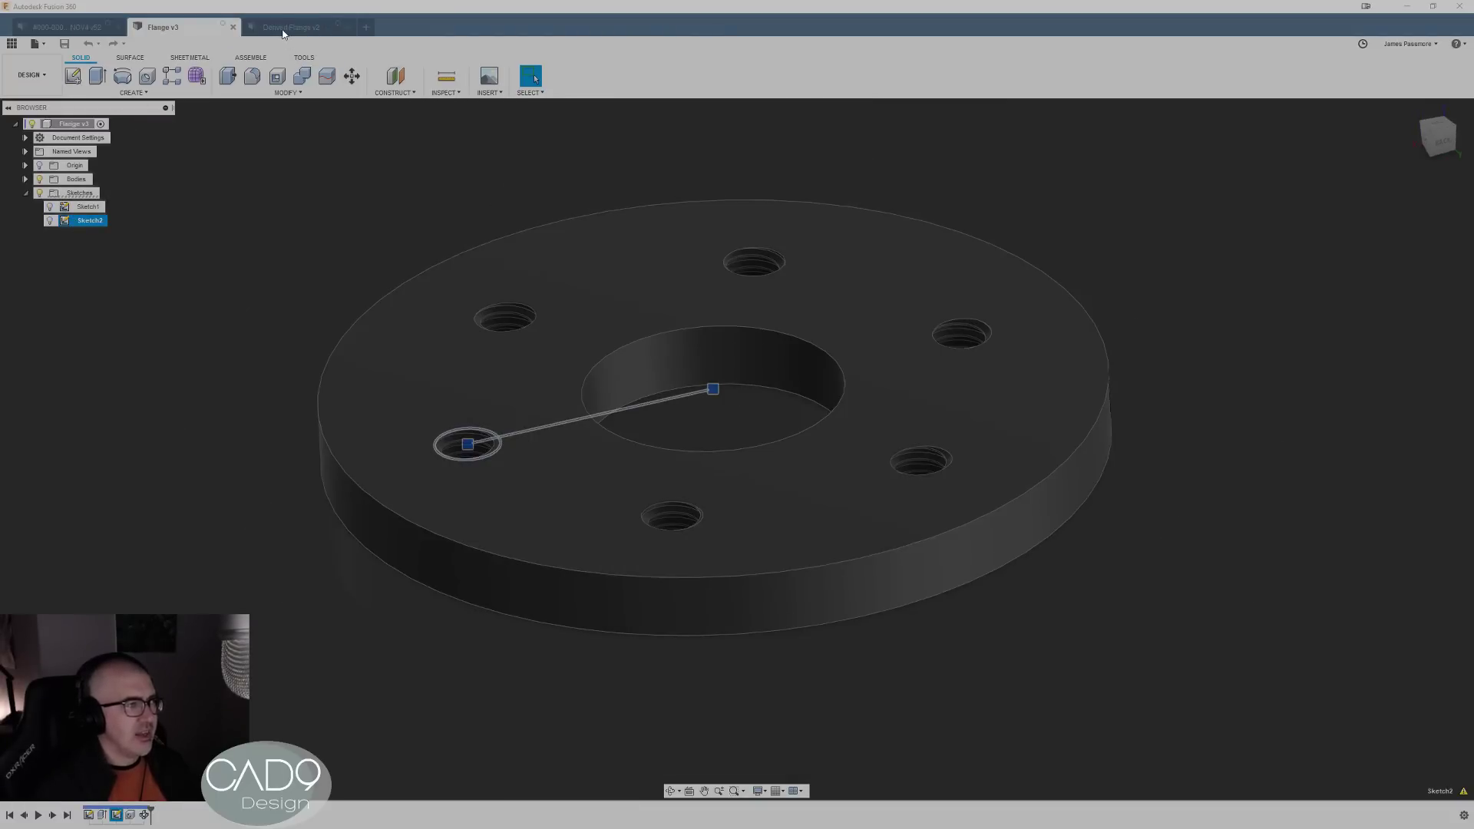
left_click(288, 27)
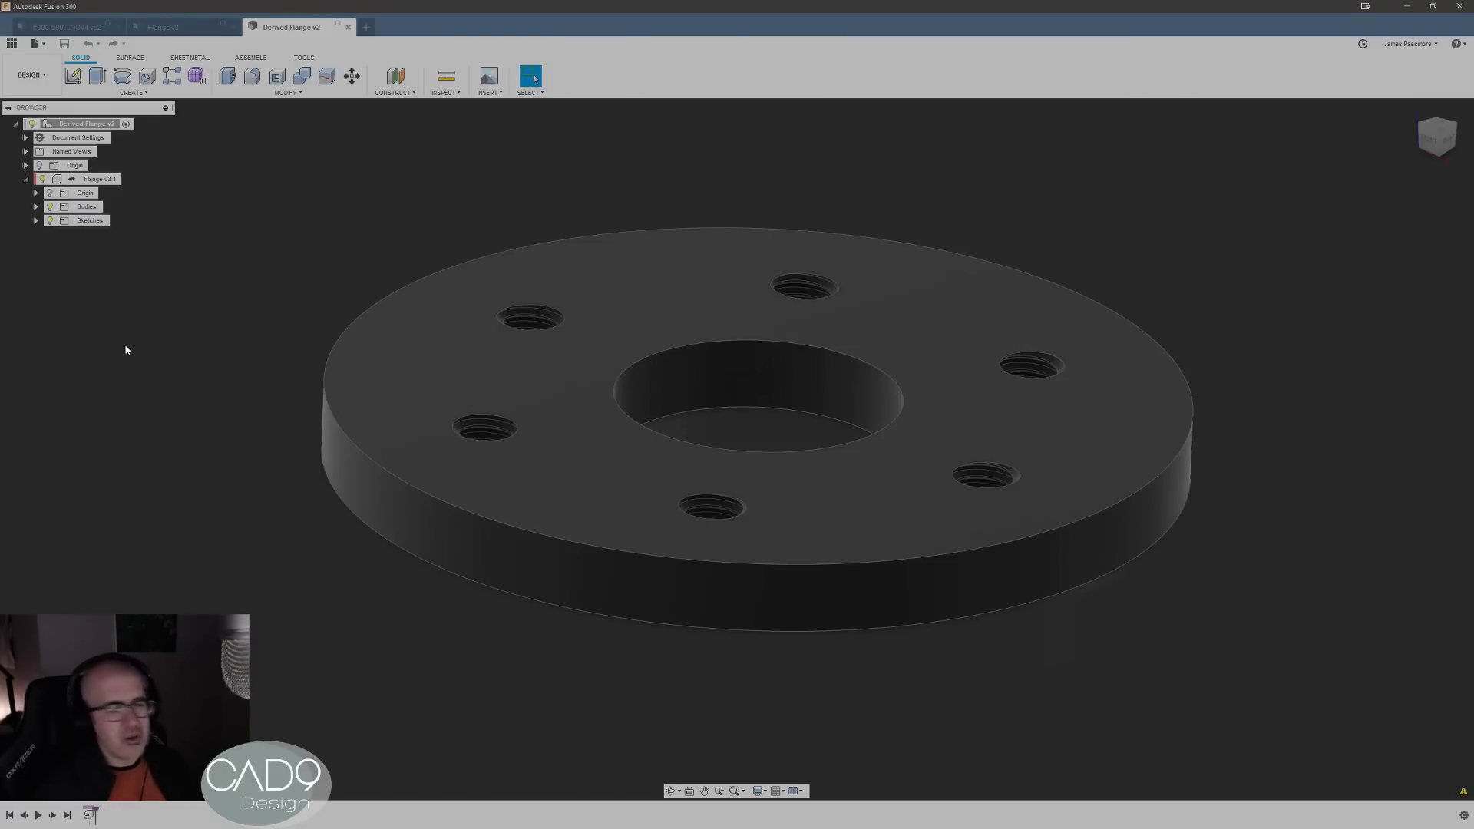
left_click(163, 27)
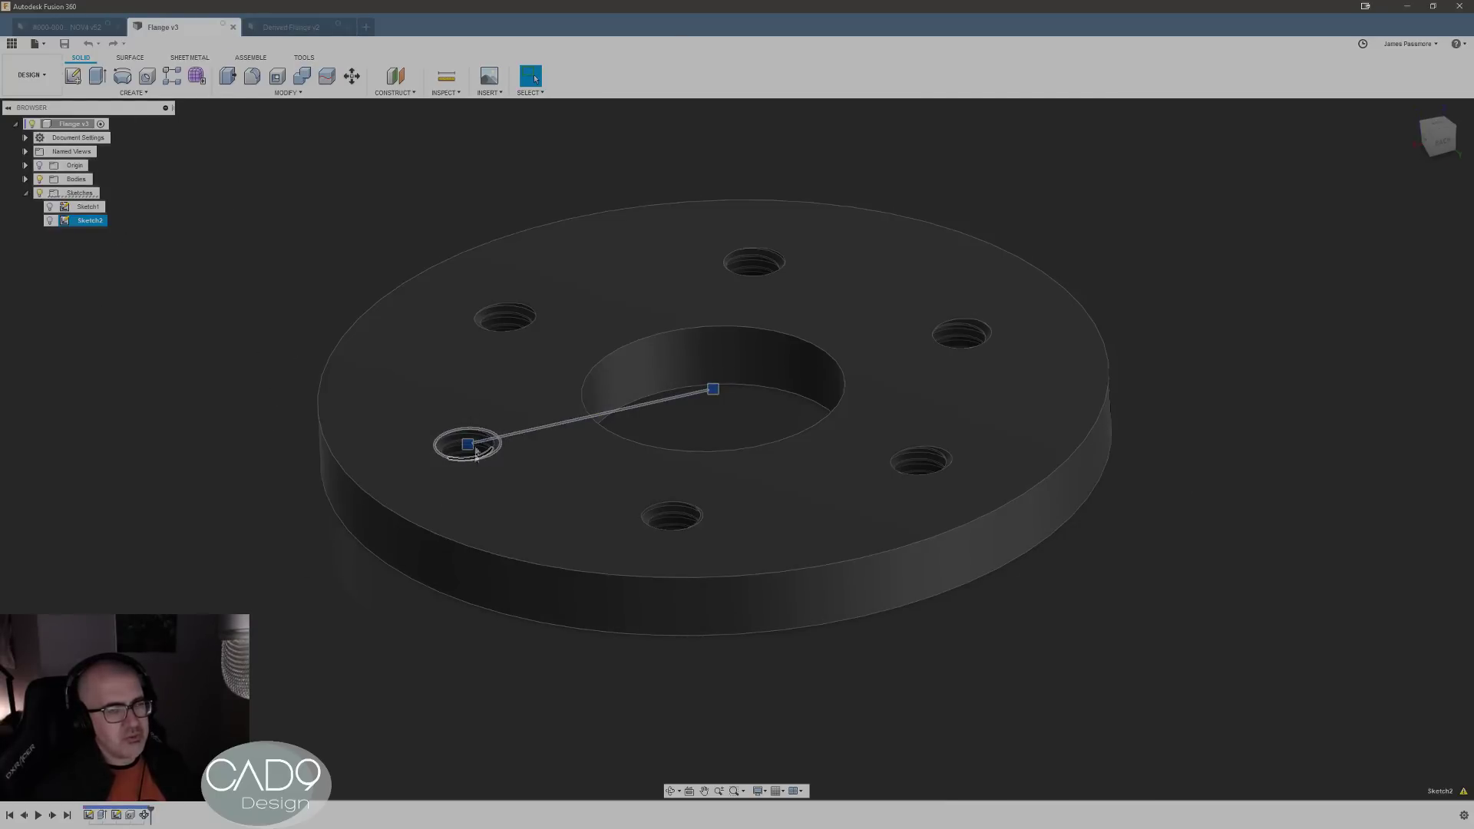
left_click(297, 28)
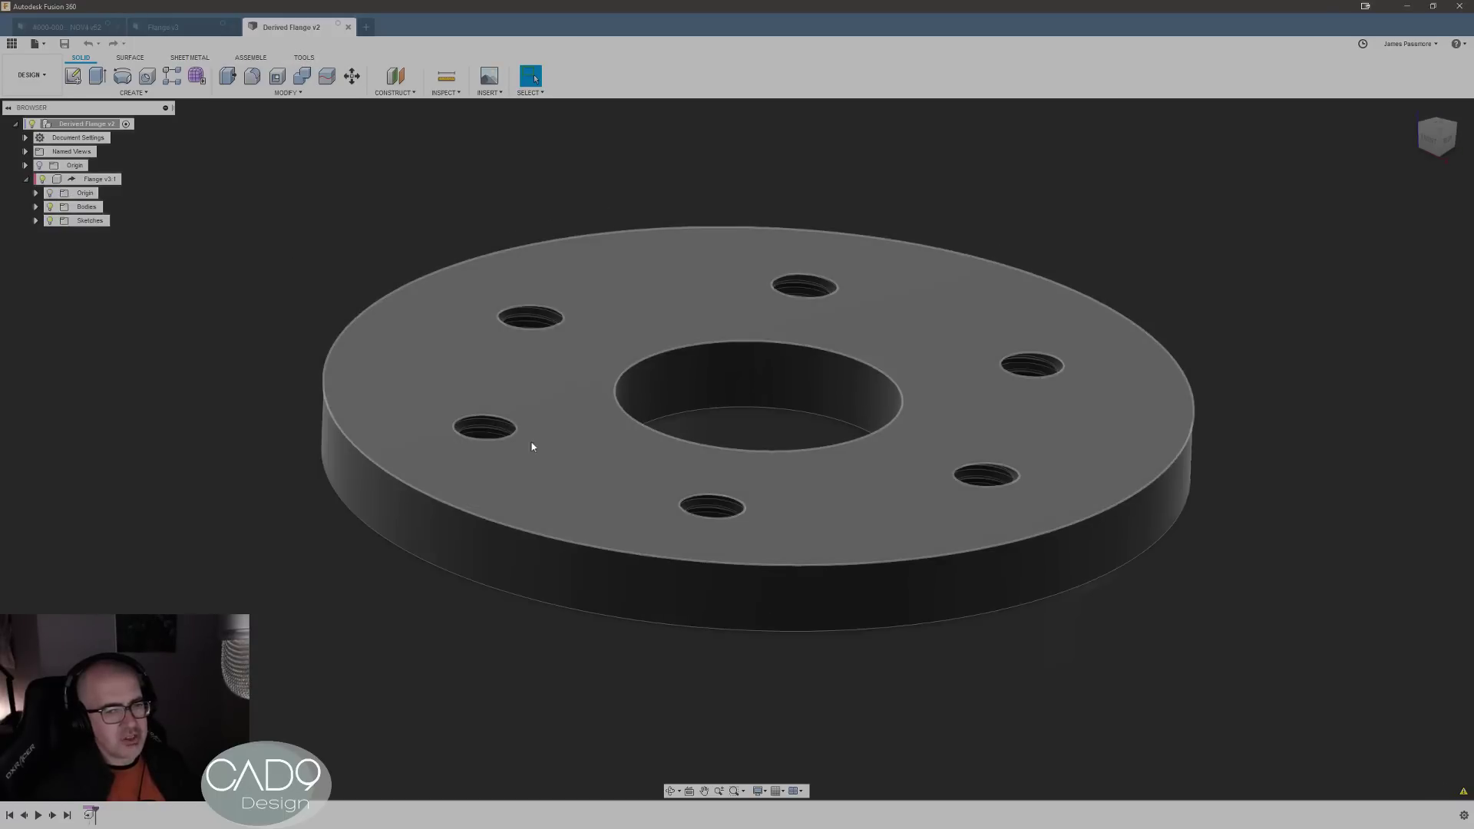
key("ctrl+Tab")
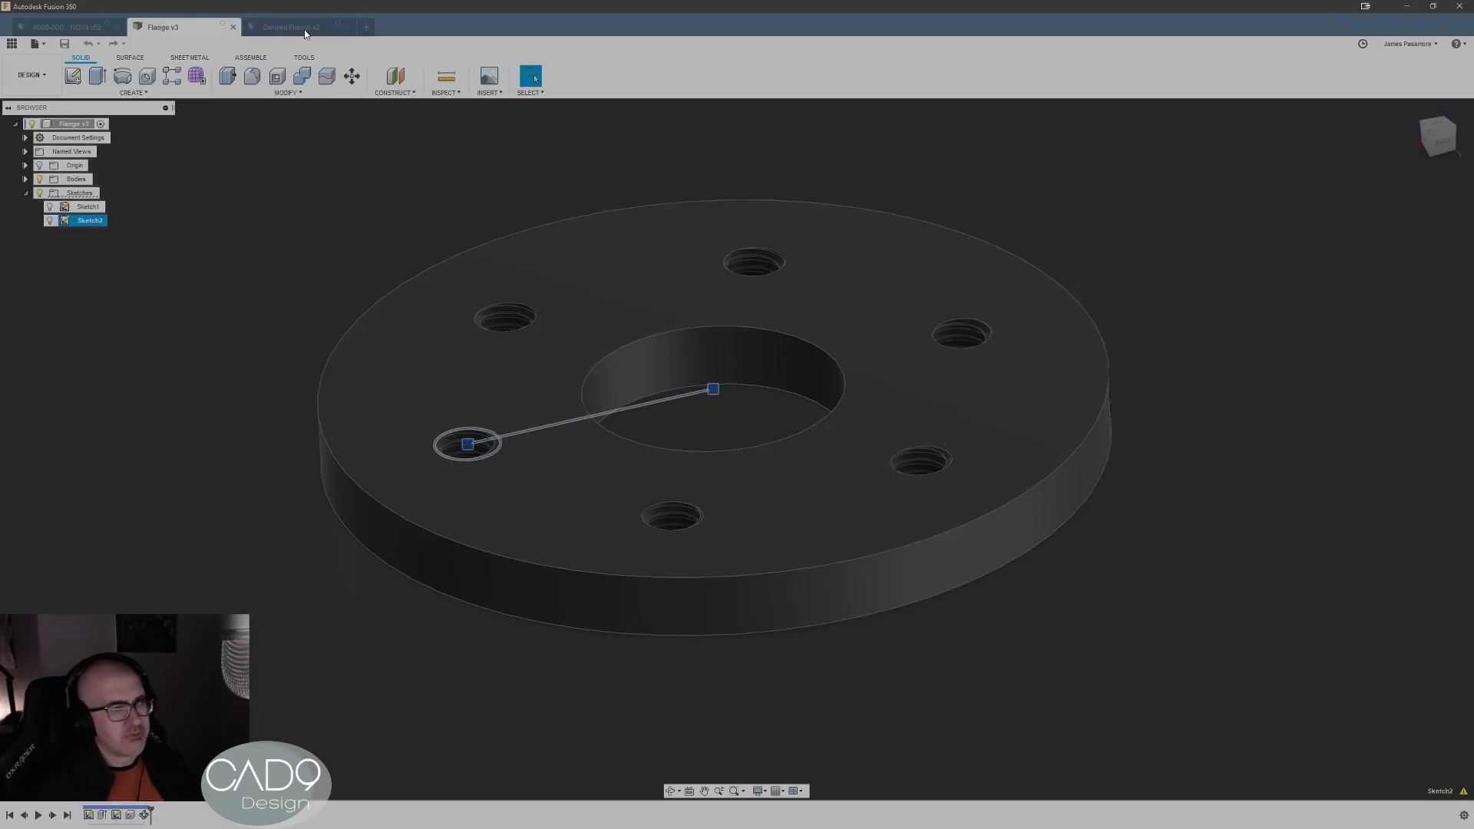
left_click(304, 29)
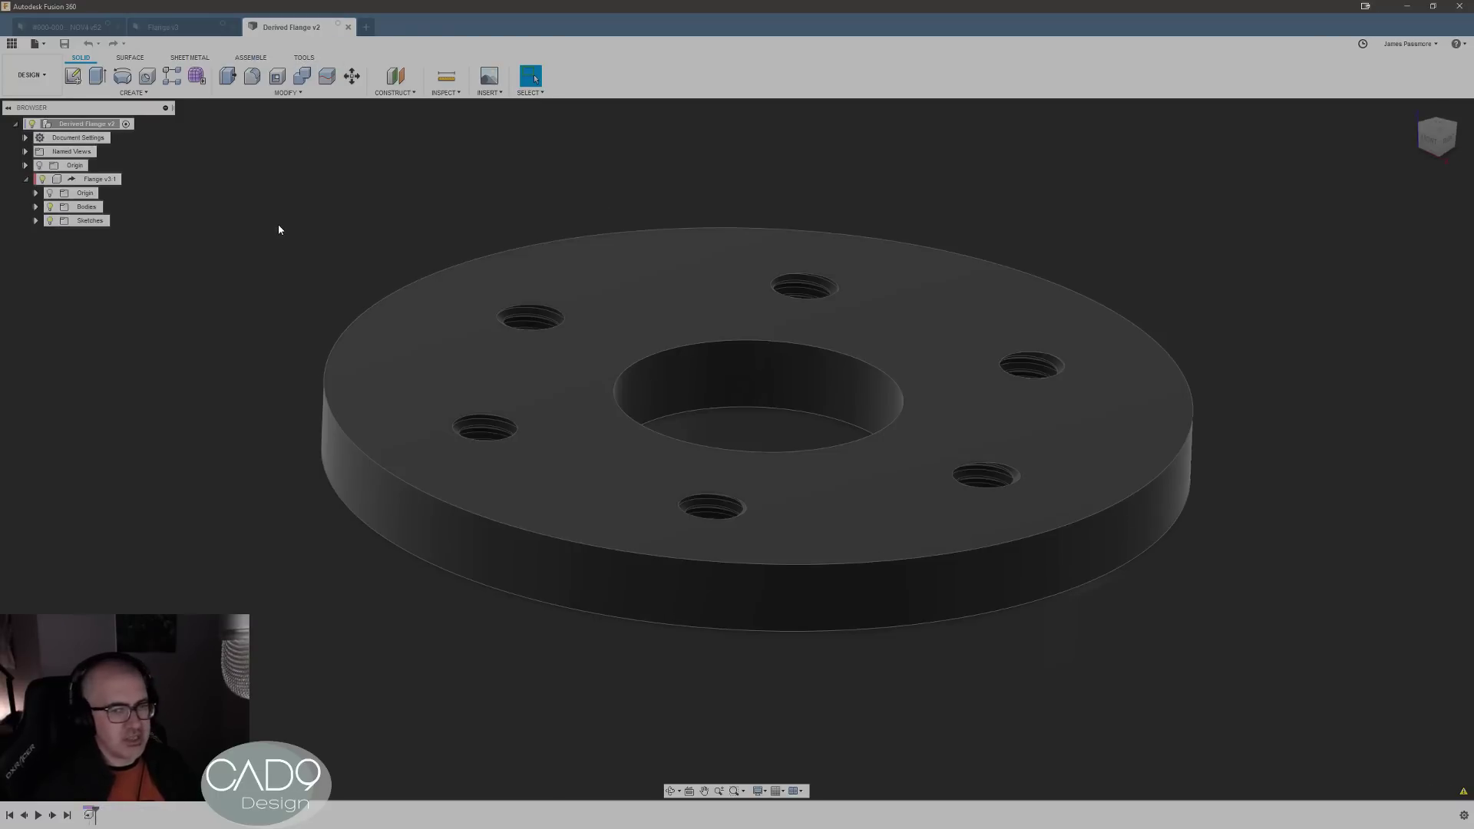
- Show Sketch1 and Sketch2 of the derived flange component and inspect the hole's centre point and circle
left_click(35, 220)
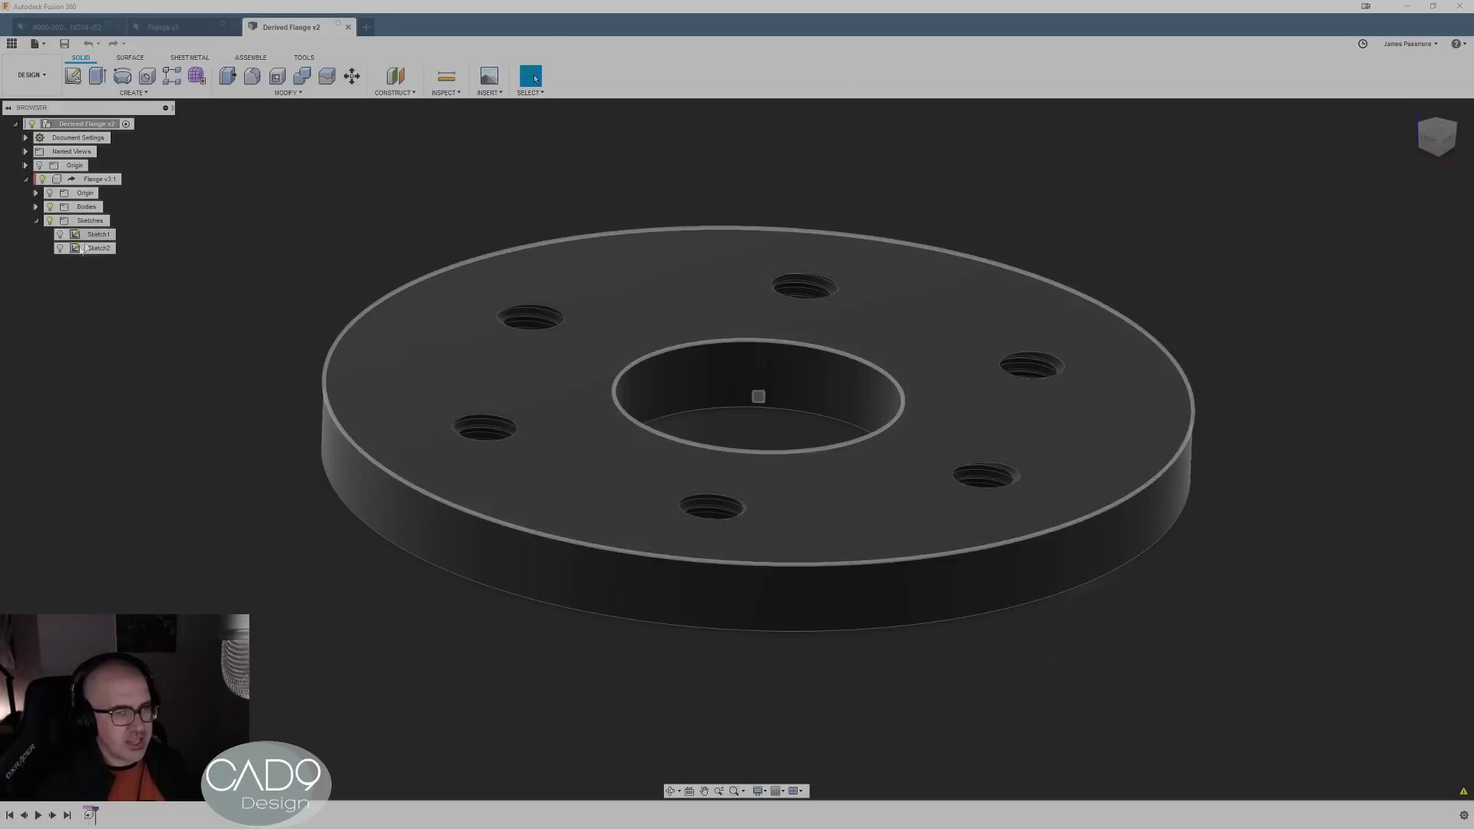
left_click(60, 235)
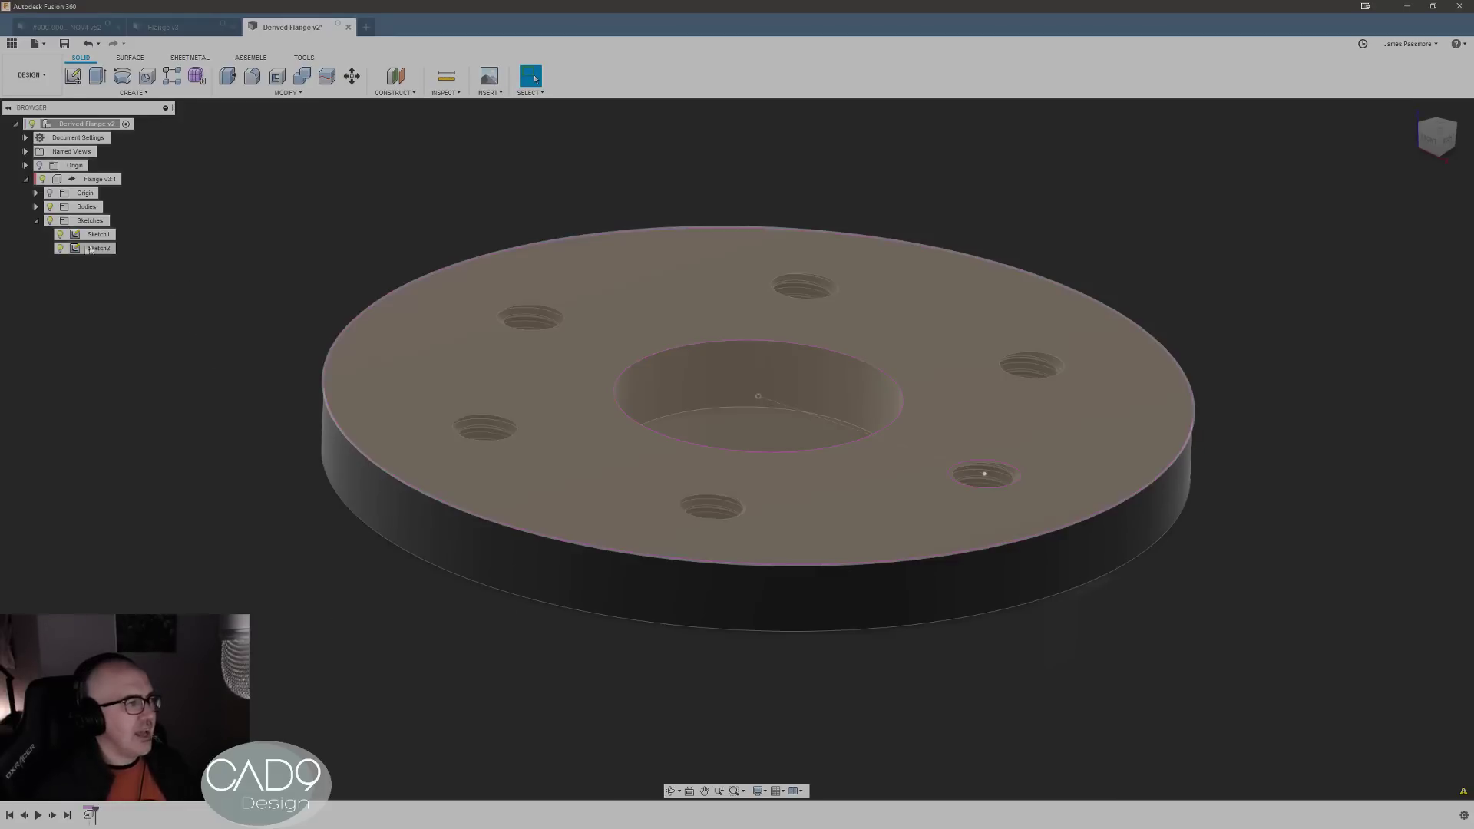
left_click(984, 475)
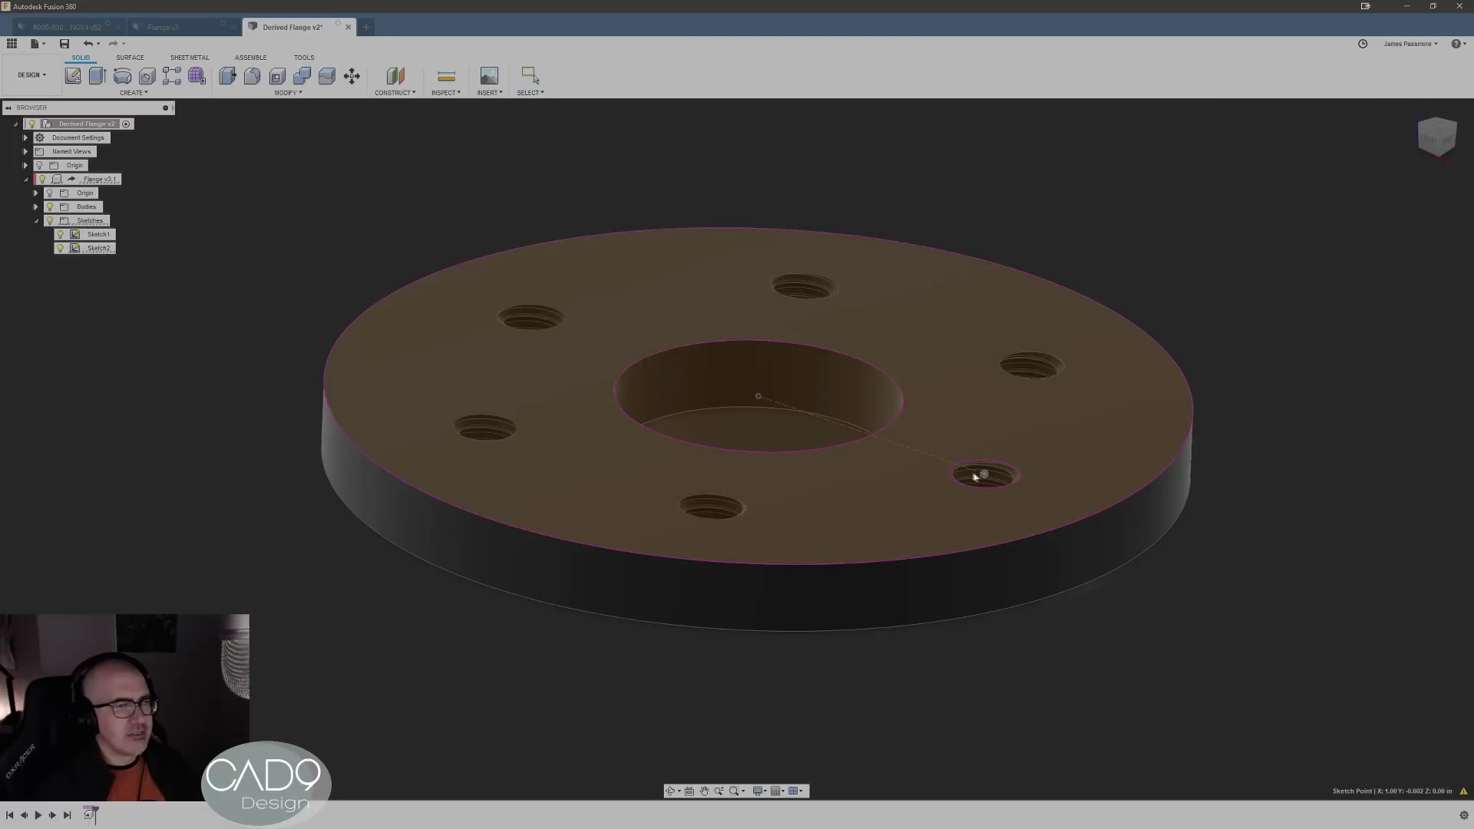
left_click(950, 476)
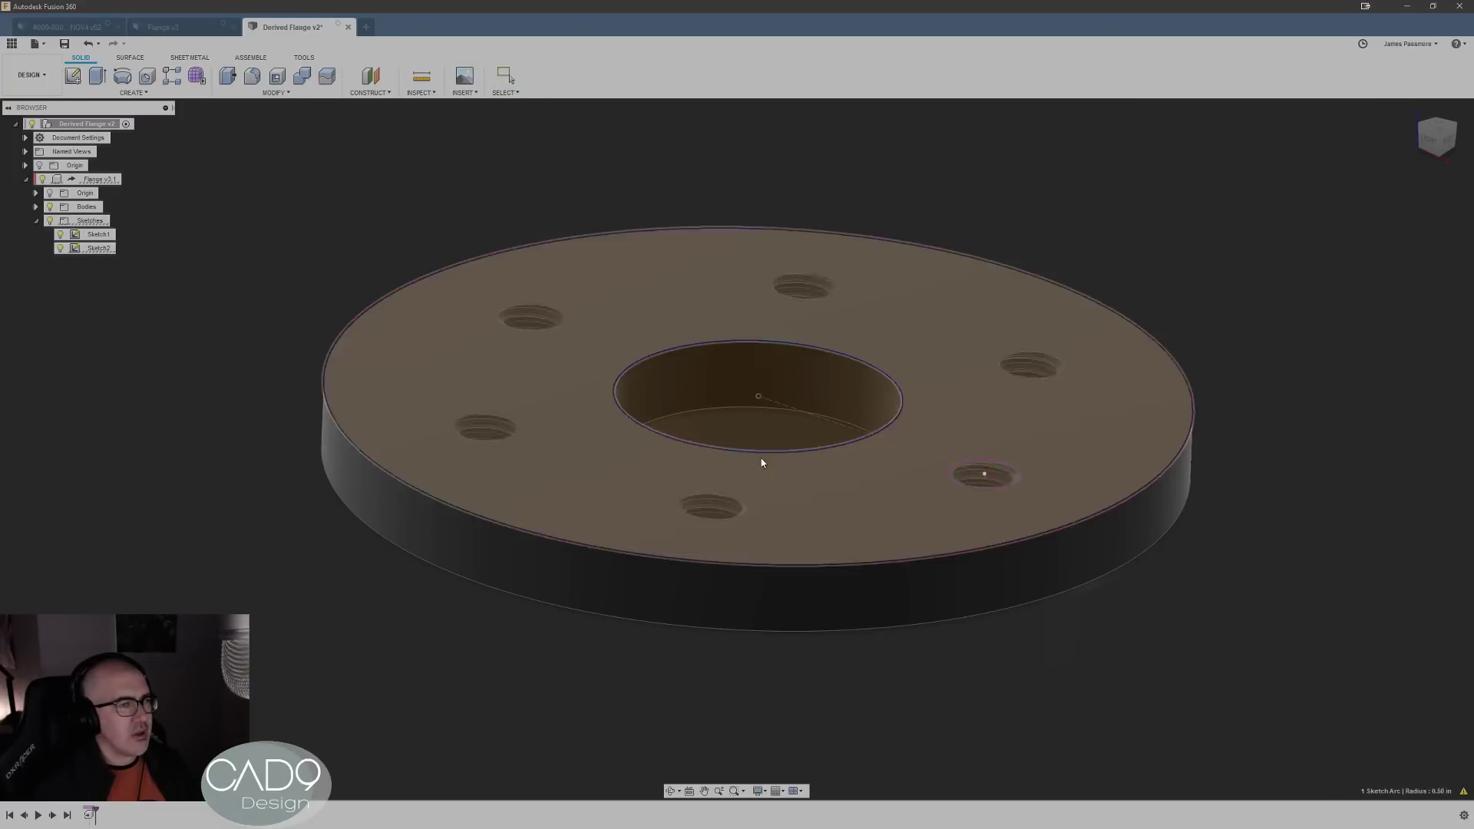
left_click(763, 457)
- Check which commands are available for Sketch2 in the derived flange component
right_click(94, 251)
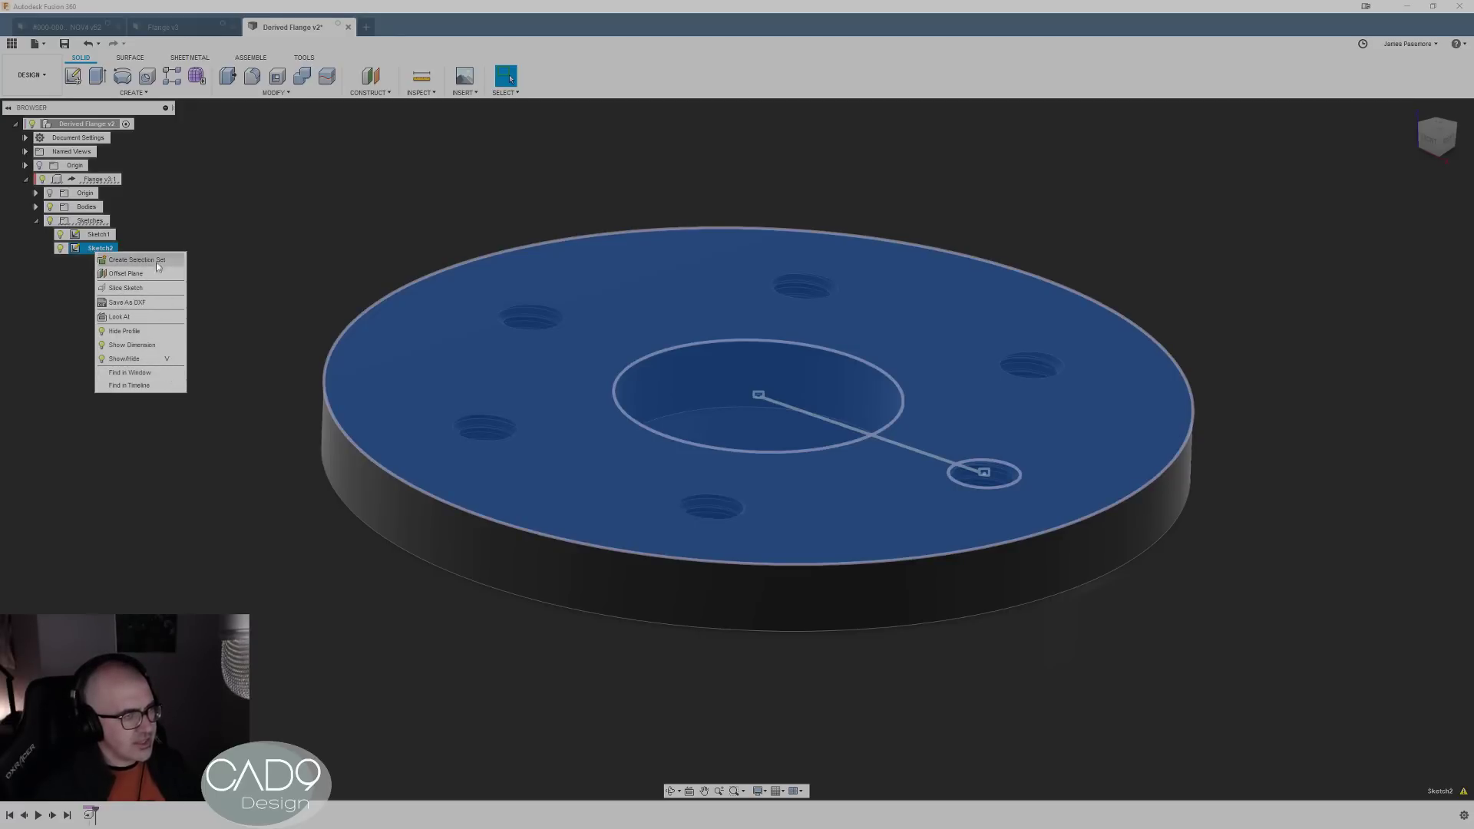
left_click(273, 240)
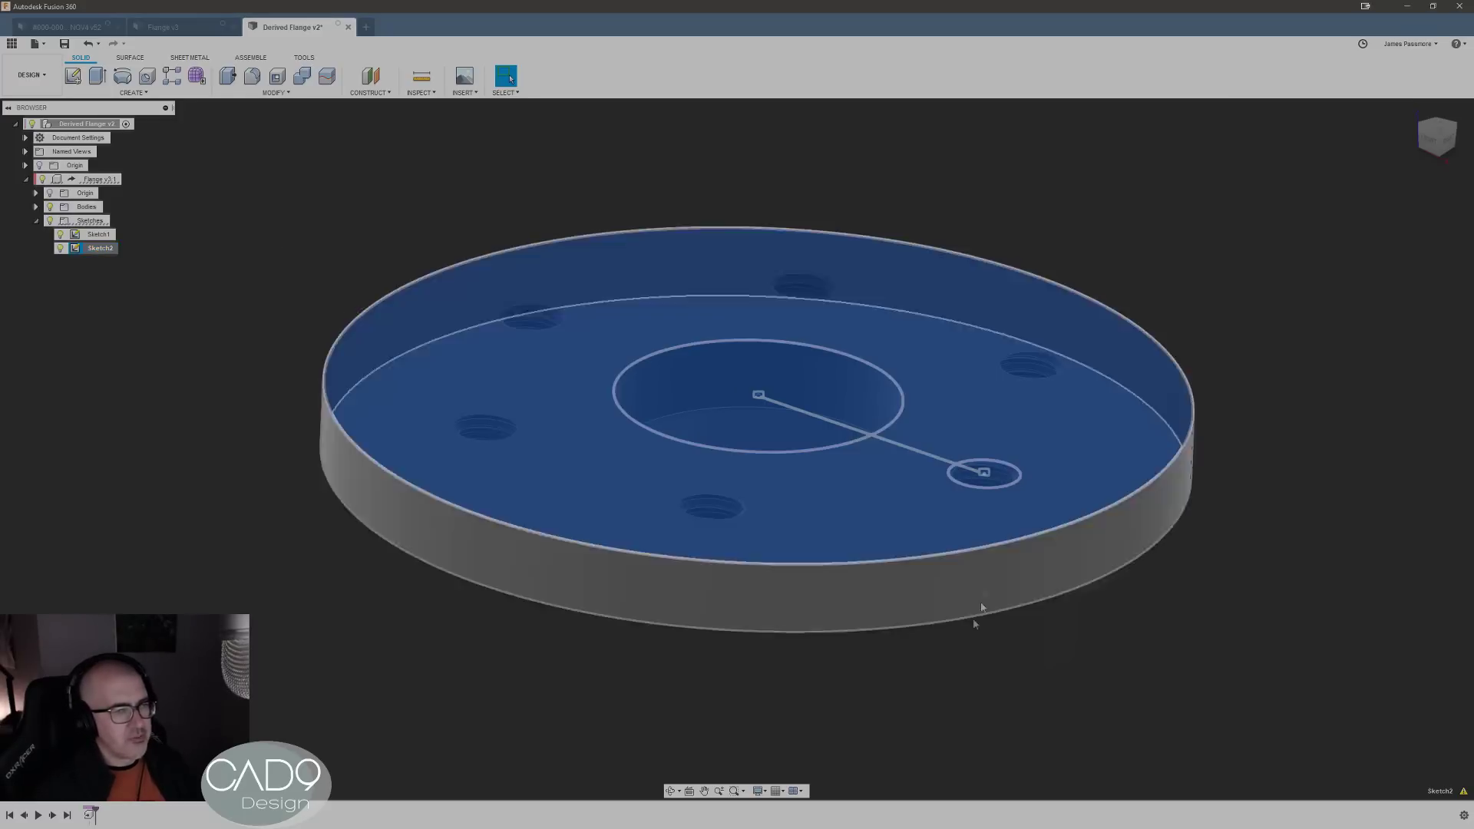
left_click(1083, 668)
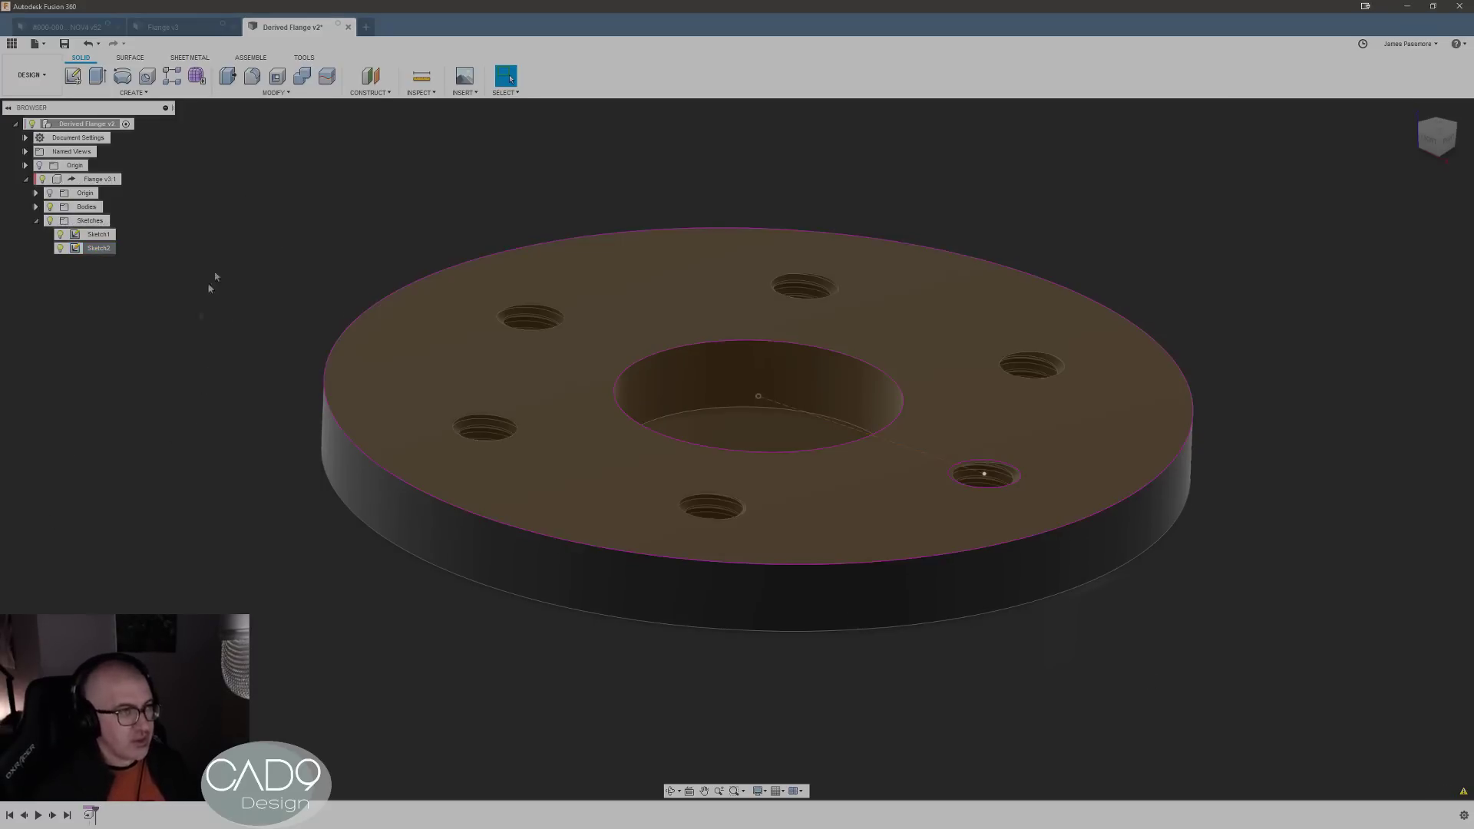
- Review the derive feature's object selection in the source flange and leave it without changes
left_click(89, 817)
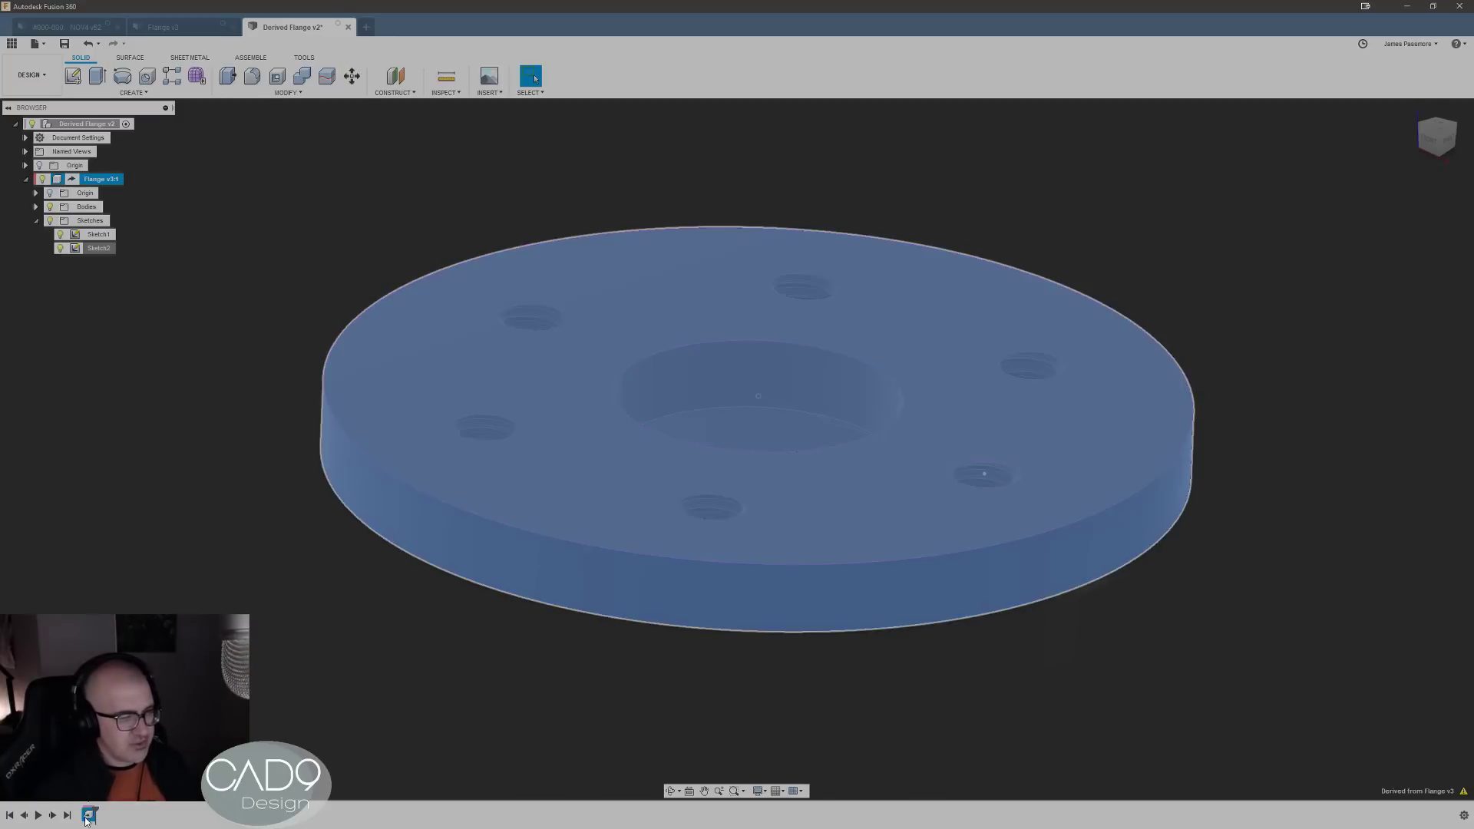
right_click(87, 818)
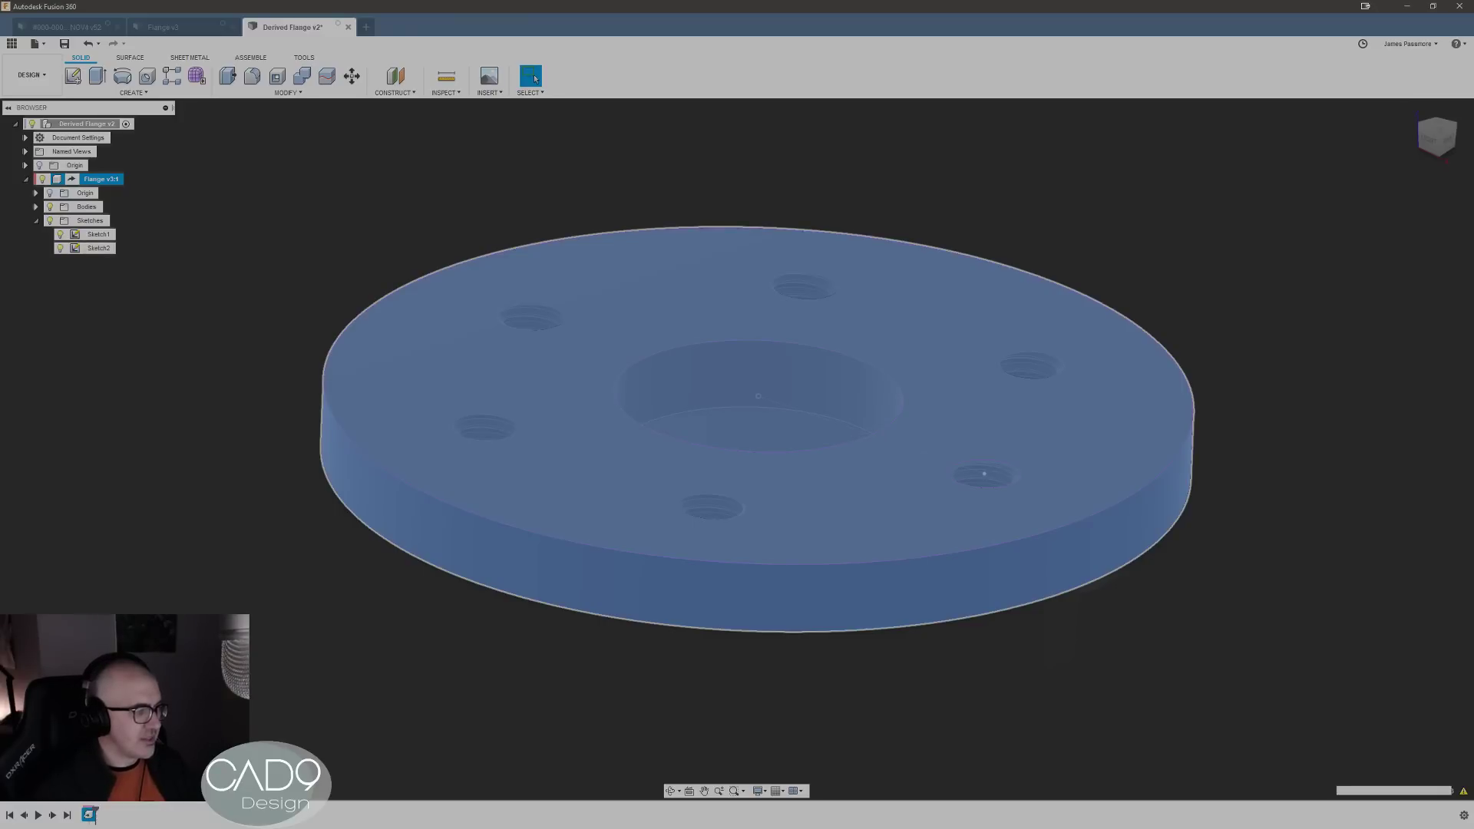
left_click(119, 807)
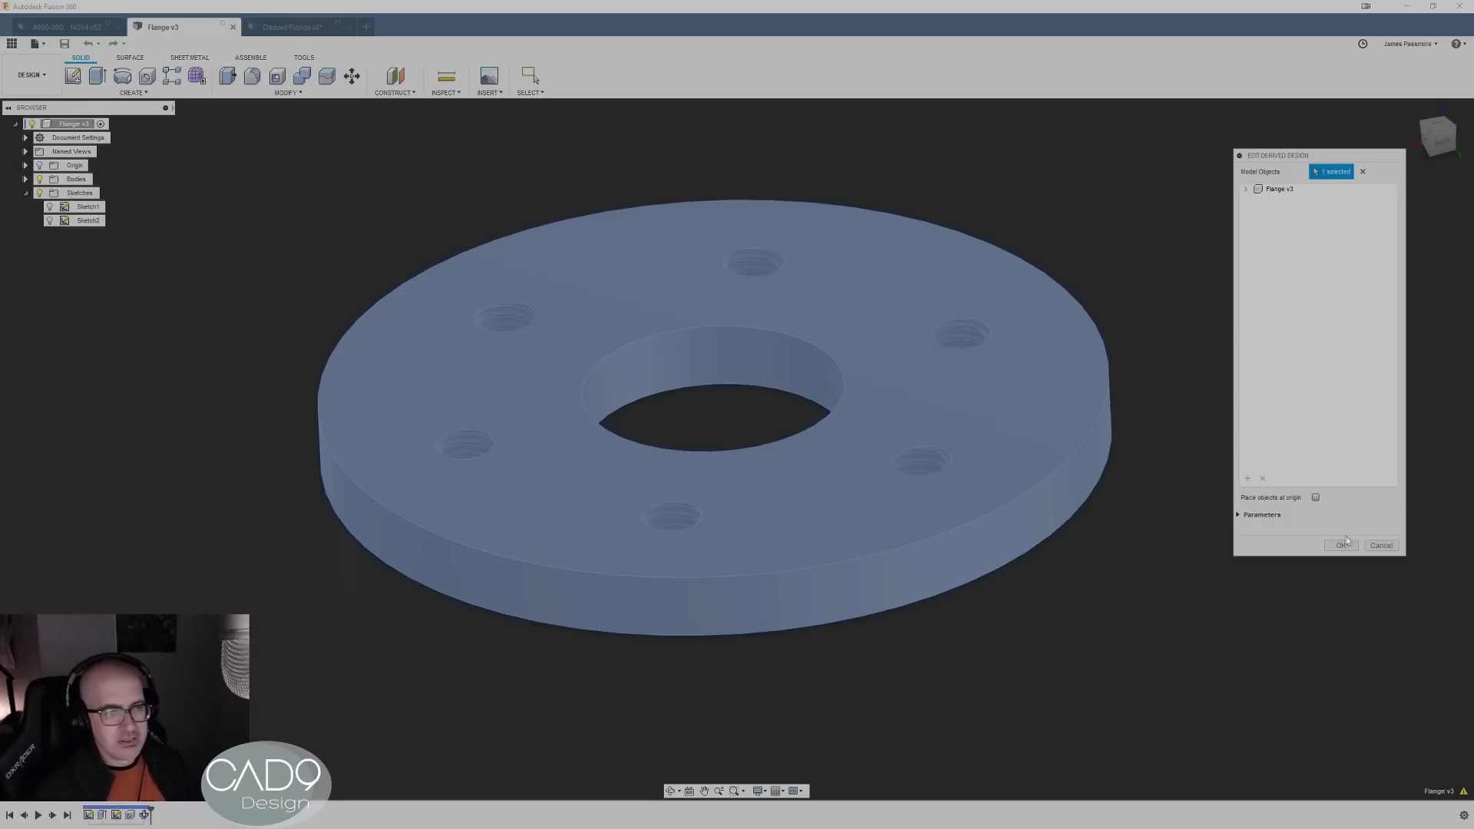
left_click(1386, 545)
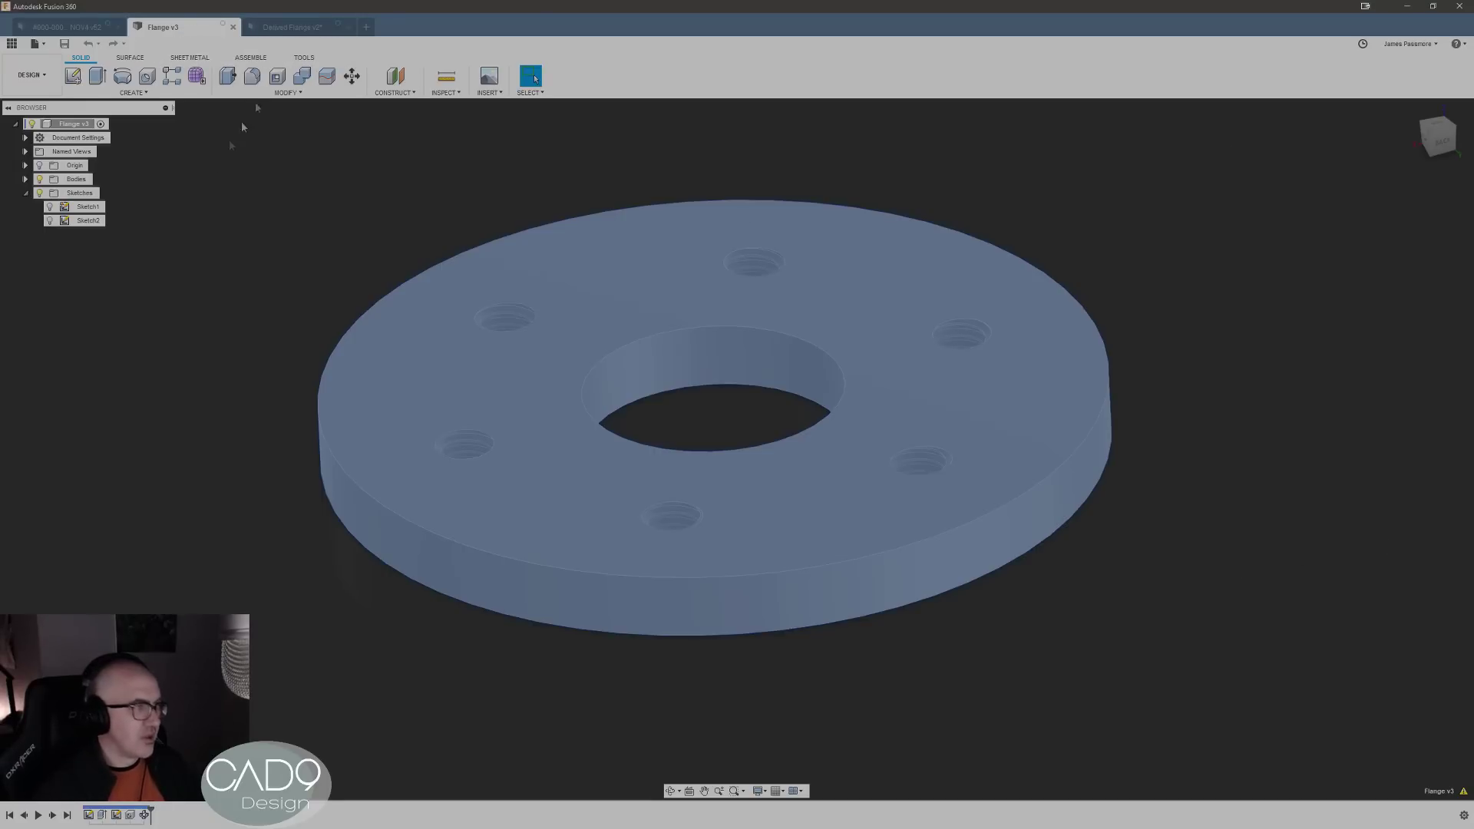
- In the Derived Flange design, fillet the upper and lower edges of the outer rim and centre bore with a radius of about 0.05 in
left_click(307, 31)
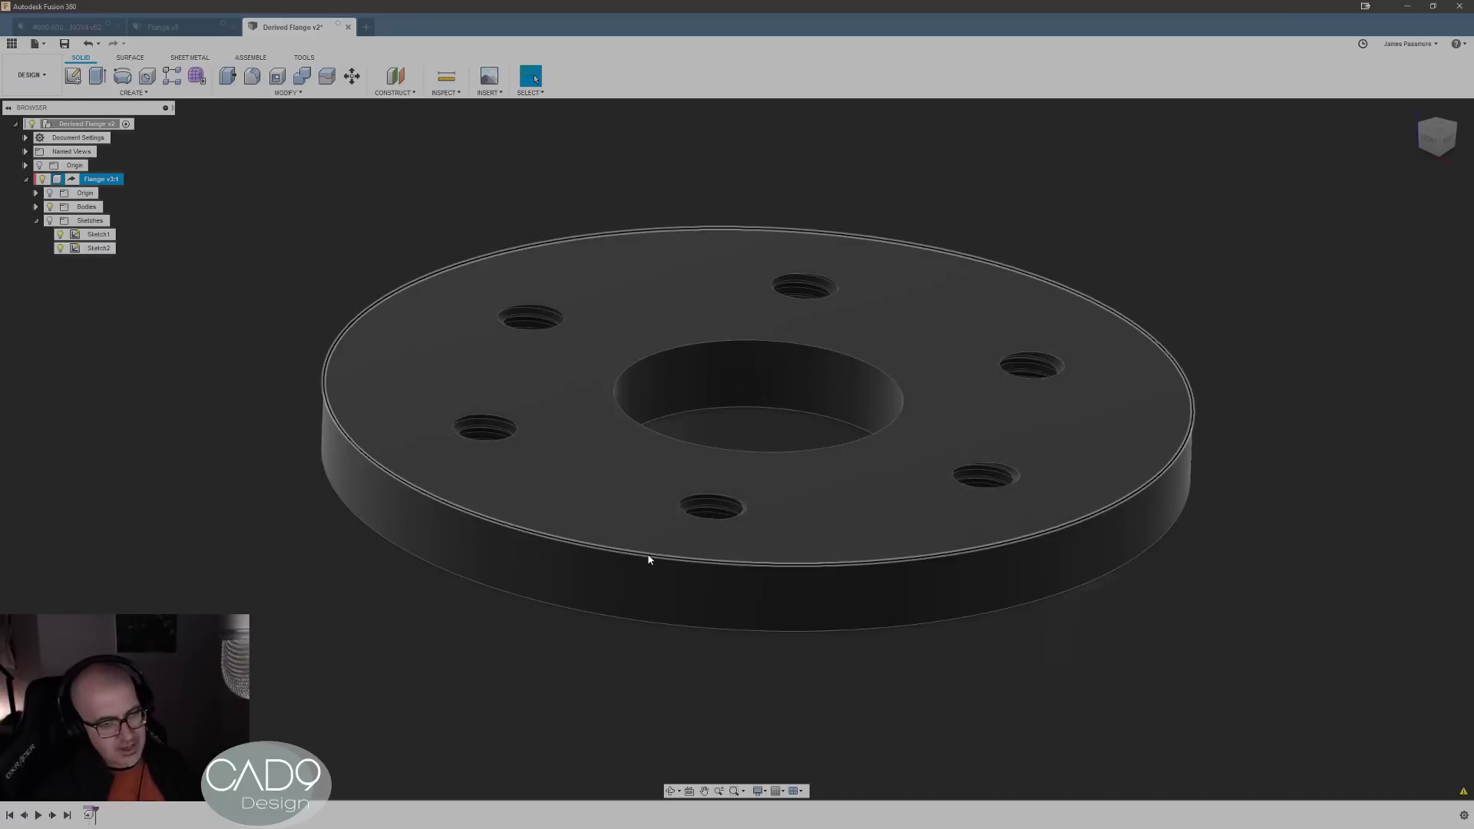
right_click(649, 560)
left_click(653, 620)
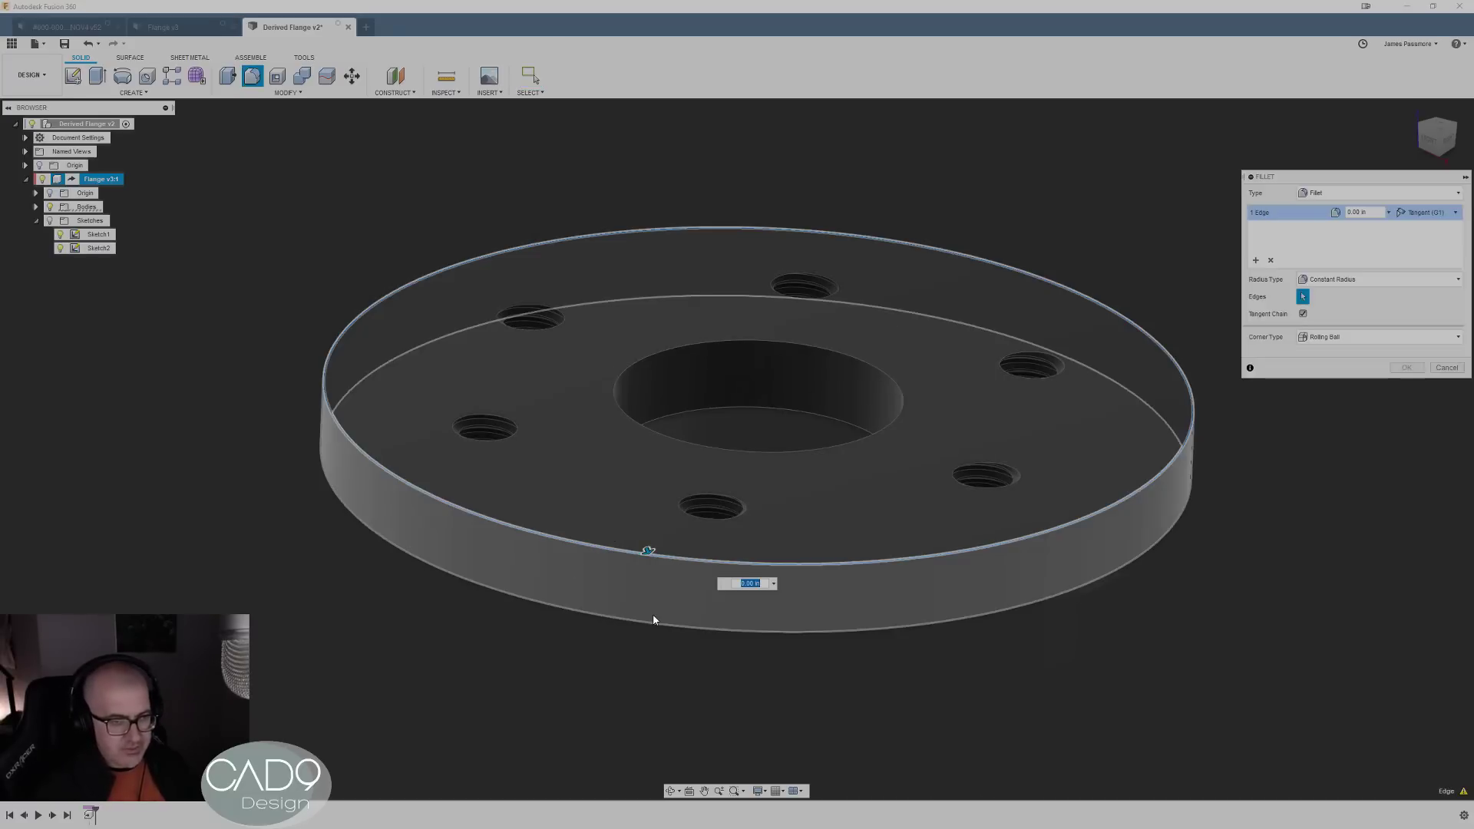
left_click(658, 433)
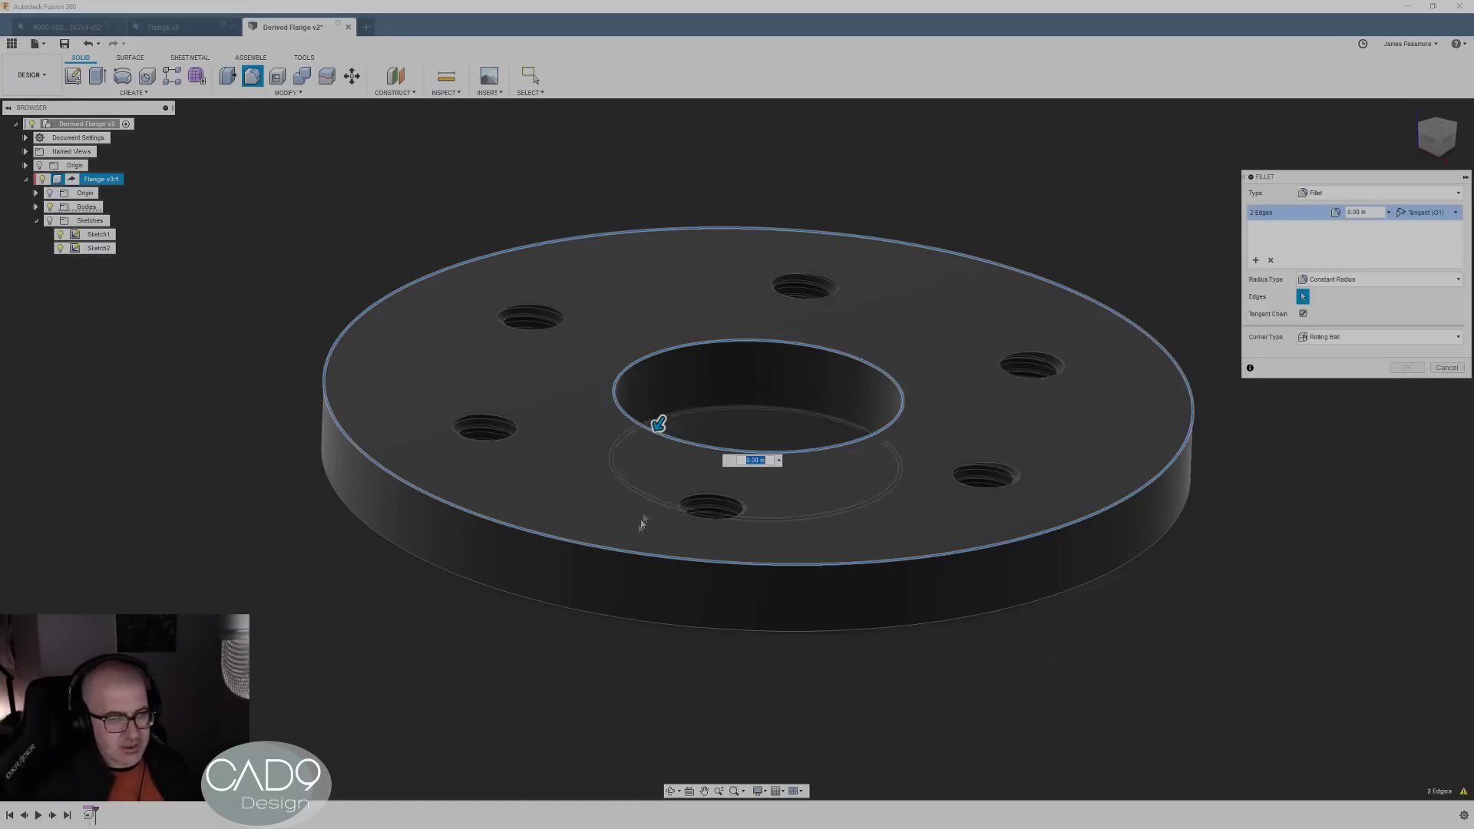
left_click(615, 623)
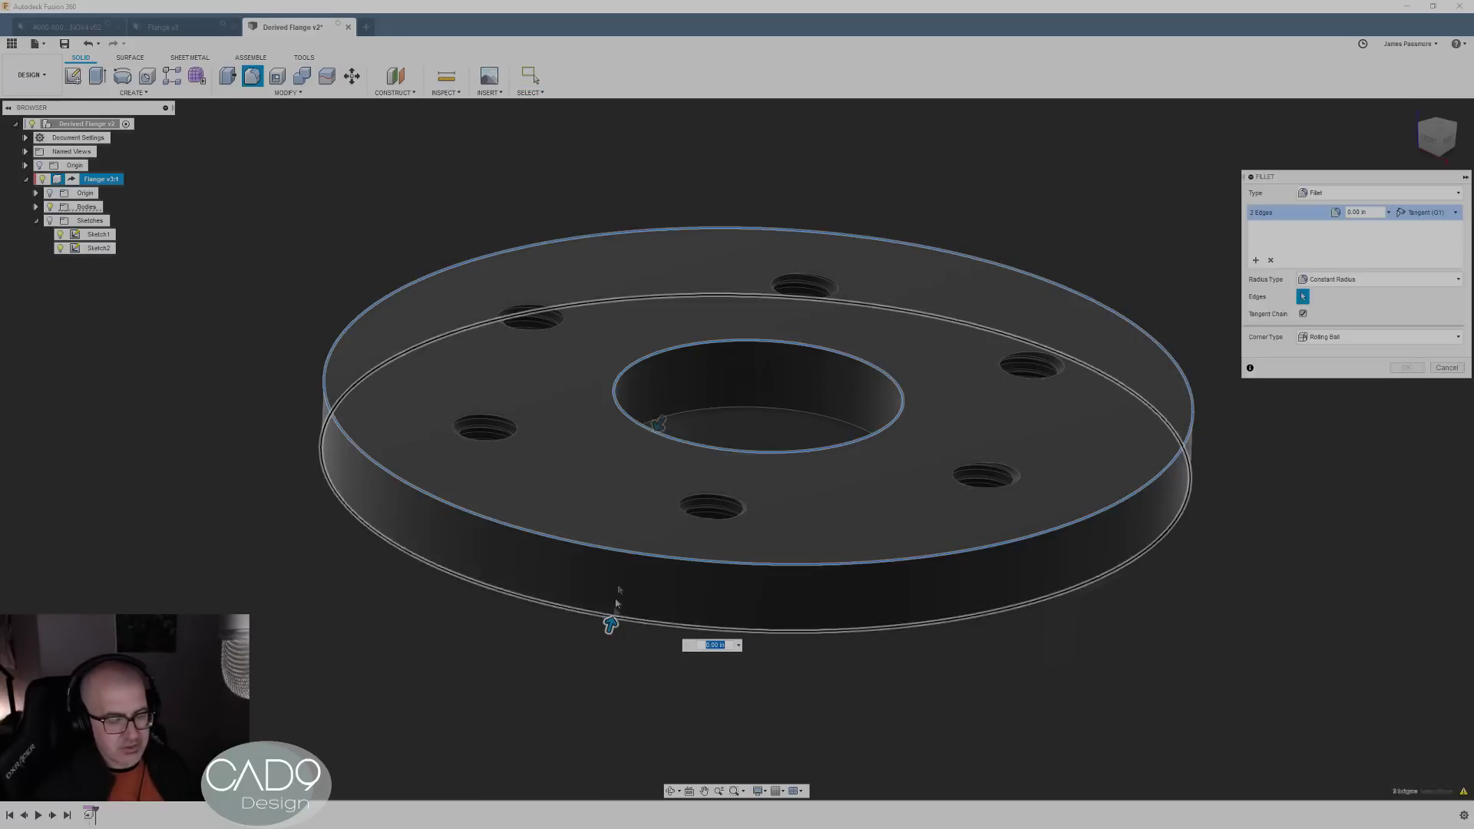
left_click(692, 415)
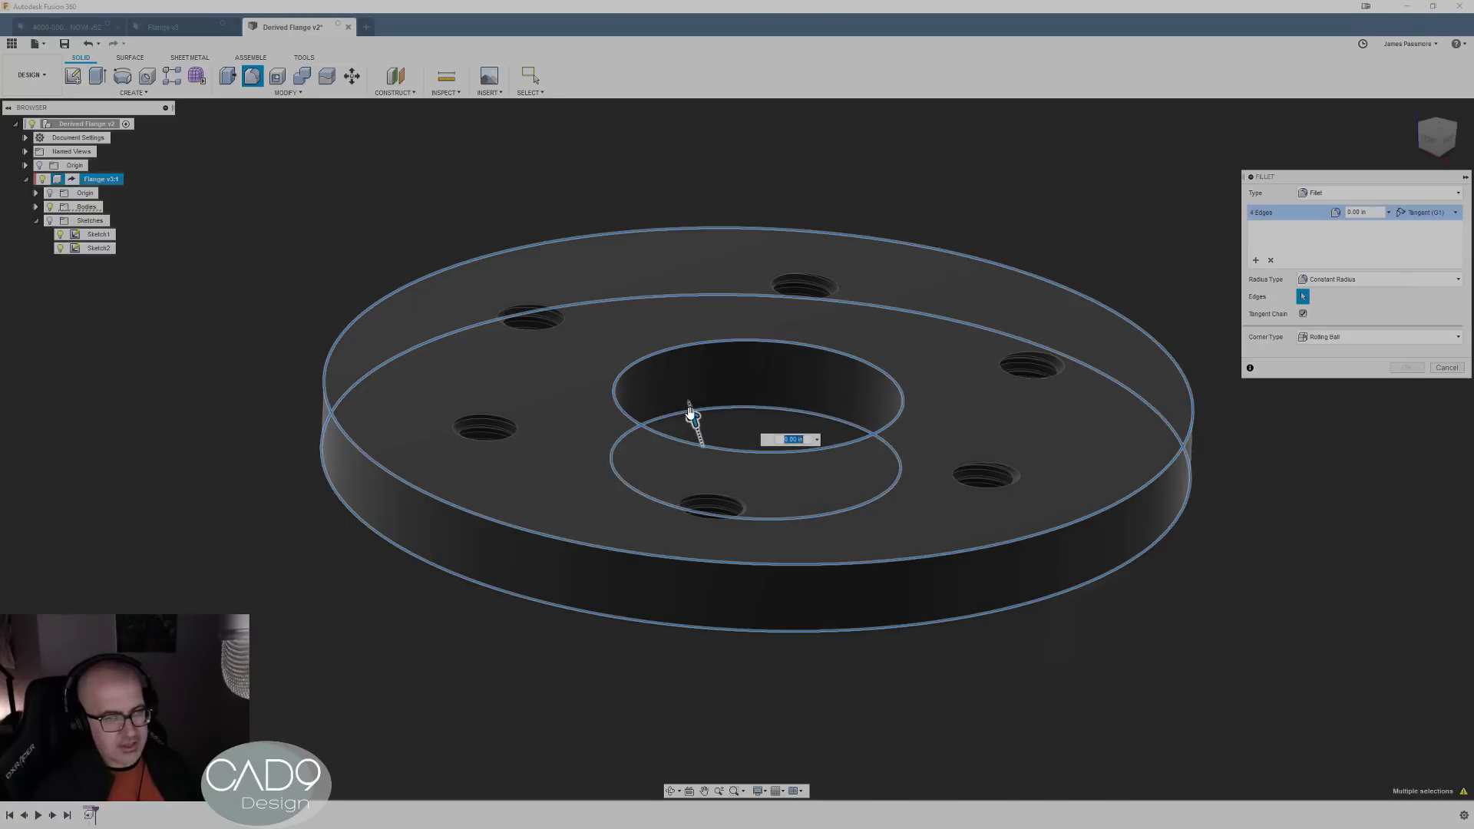
left_click_drag(691, 414, 692, 415)
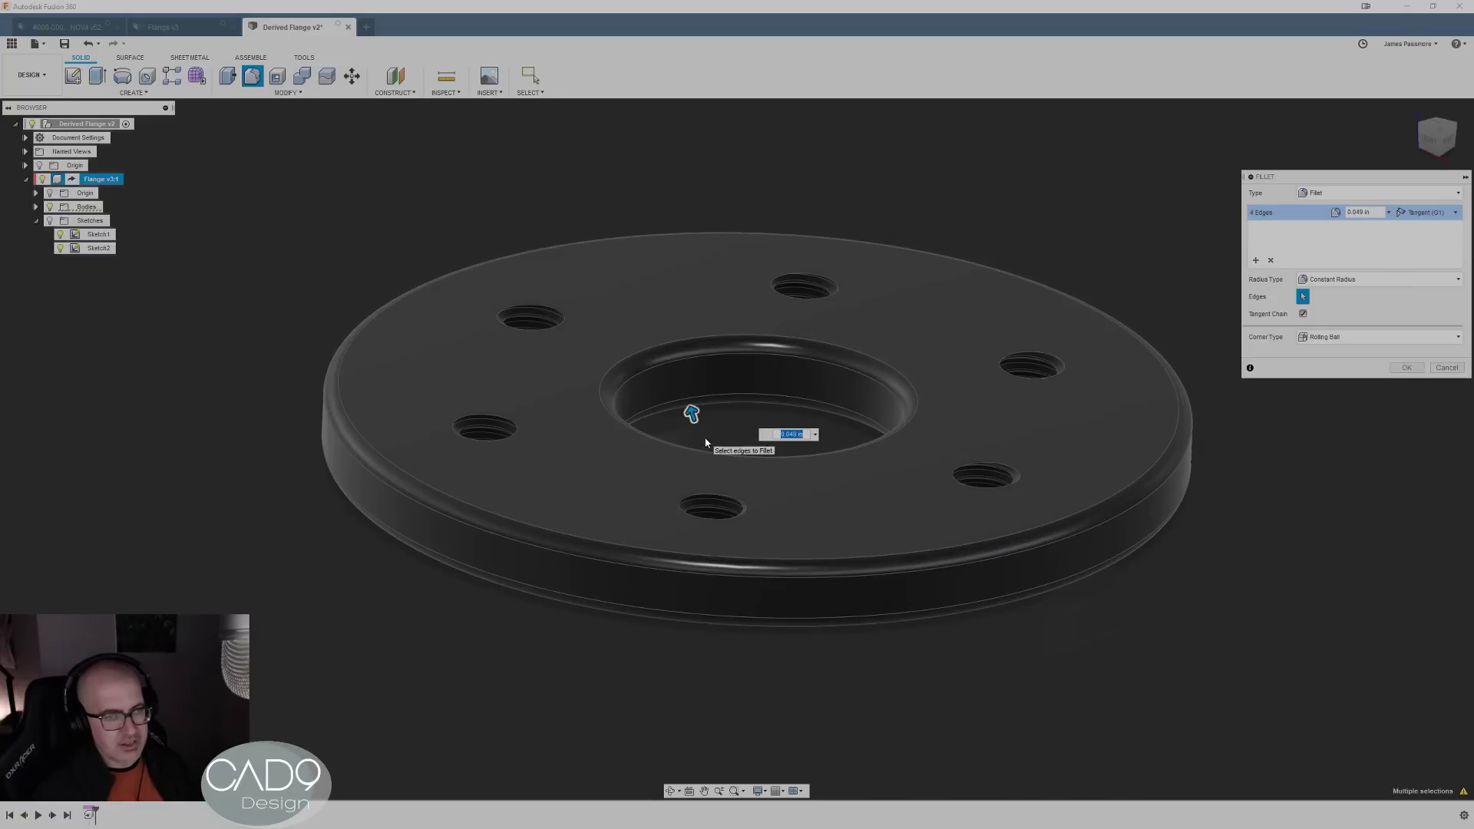
key("Return")
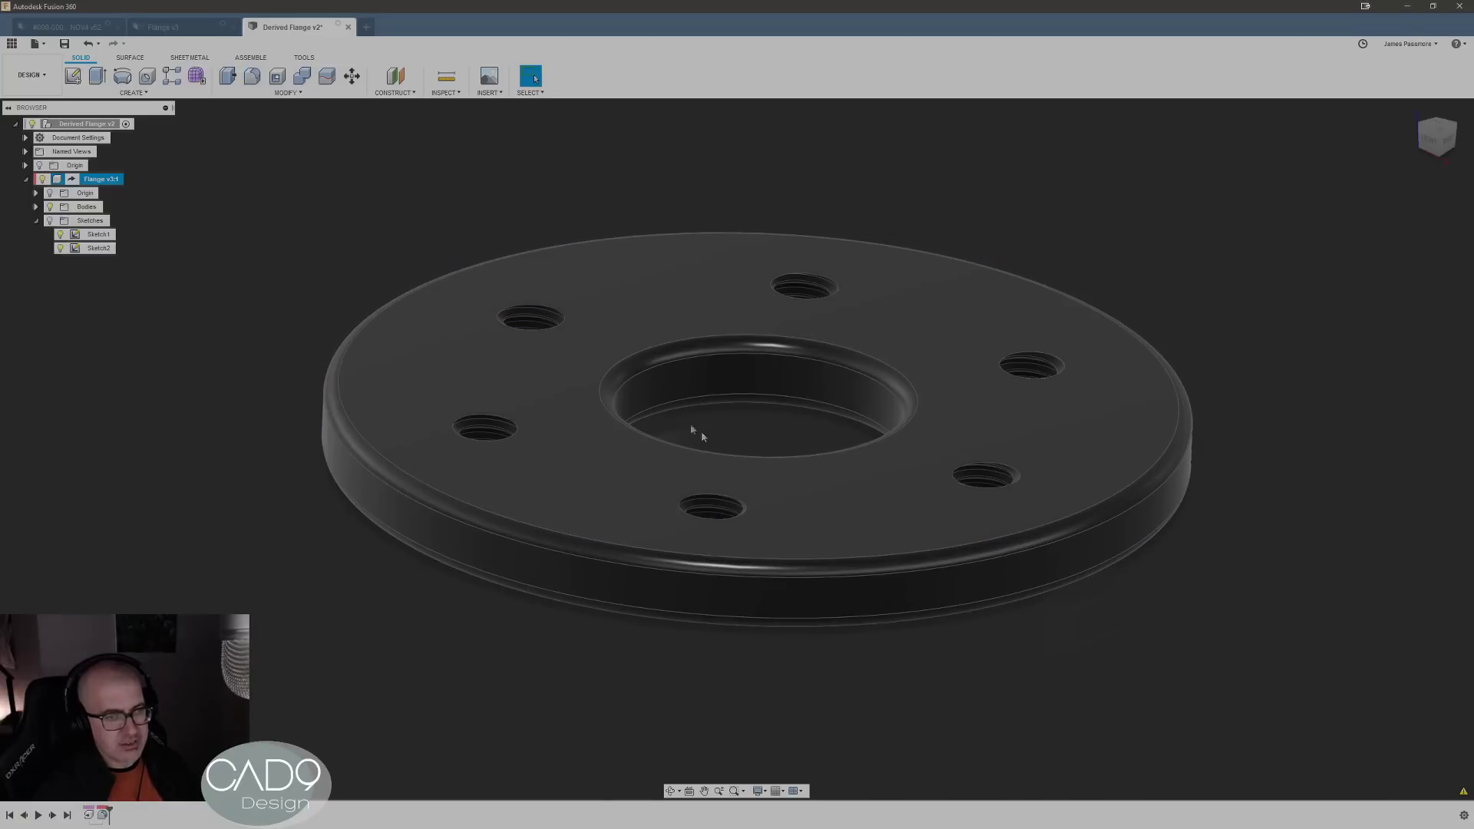
- Compare the source flange with the filleted derived flange
left_click(159, 28)
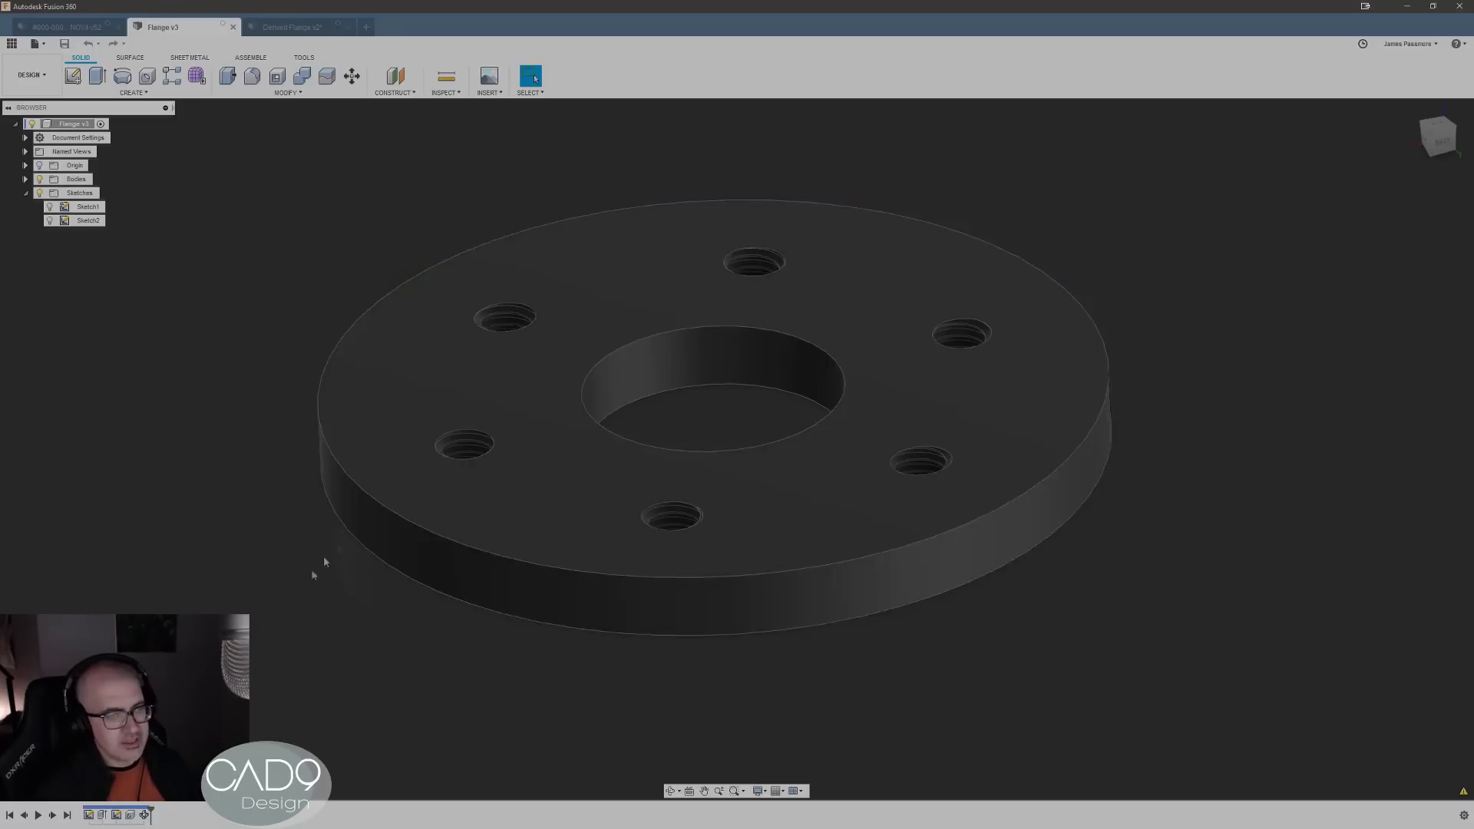
left_click(263, 32)
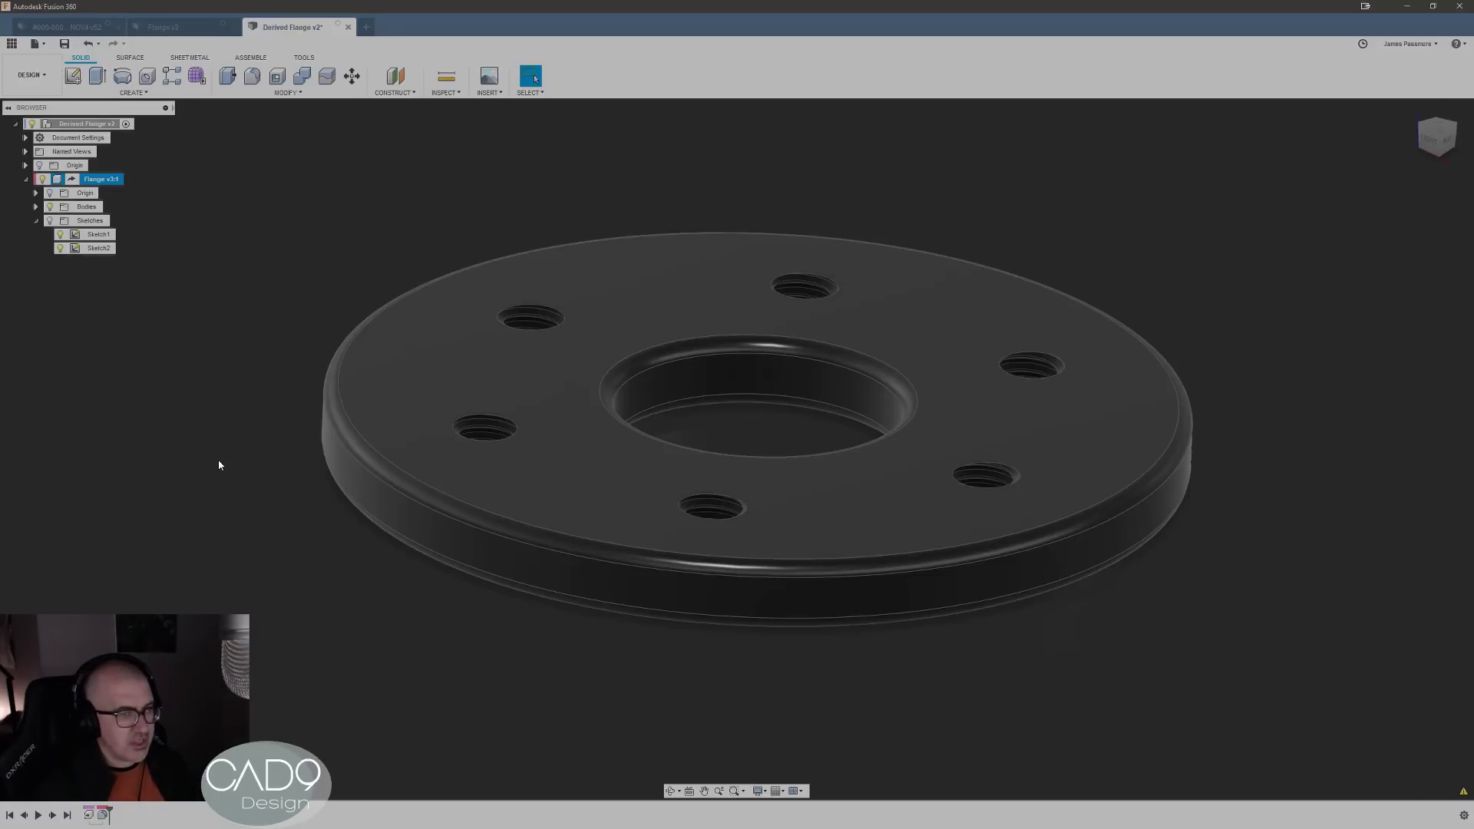
- Inspect the filleted derived flange from other angles and view the unfilleted source Flange design for contrast
middle_click_drag(620, 744, 953, 694, "shift")
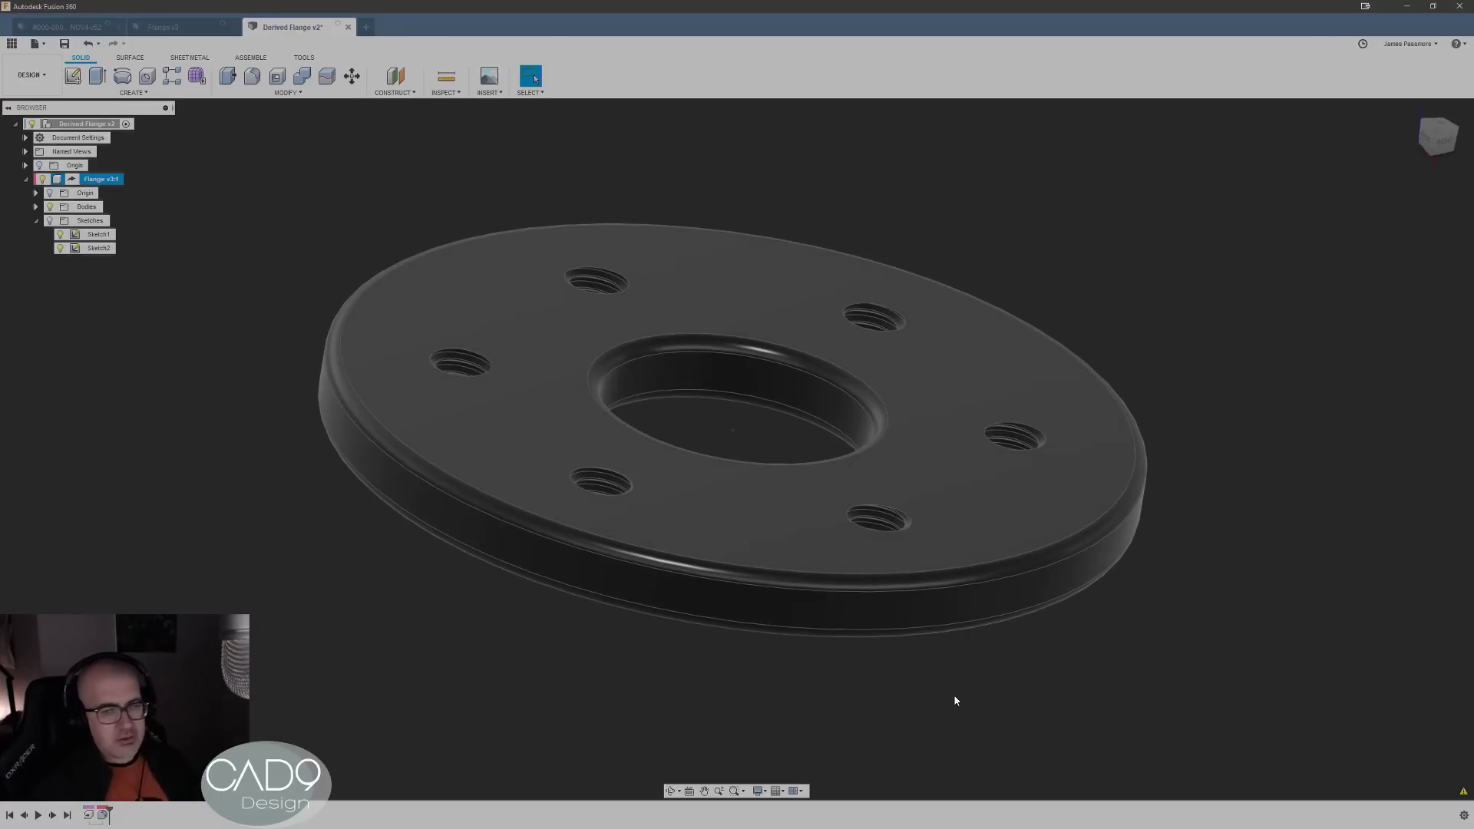
middle_click_drag(1112, 662, 1112, 662, "shift")
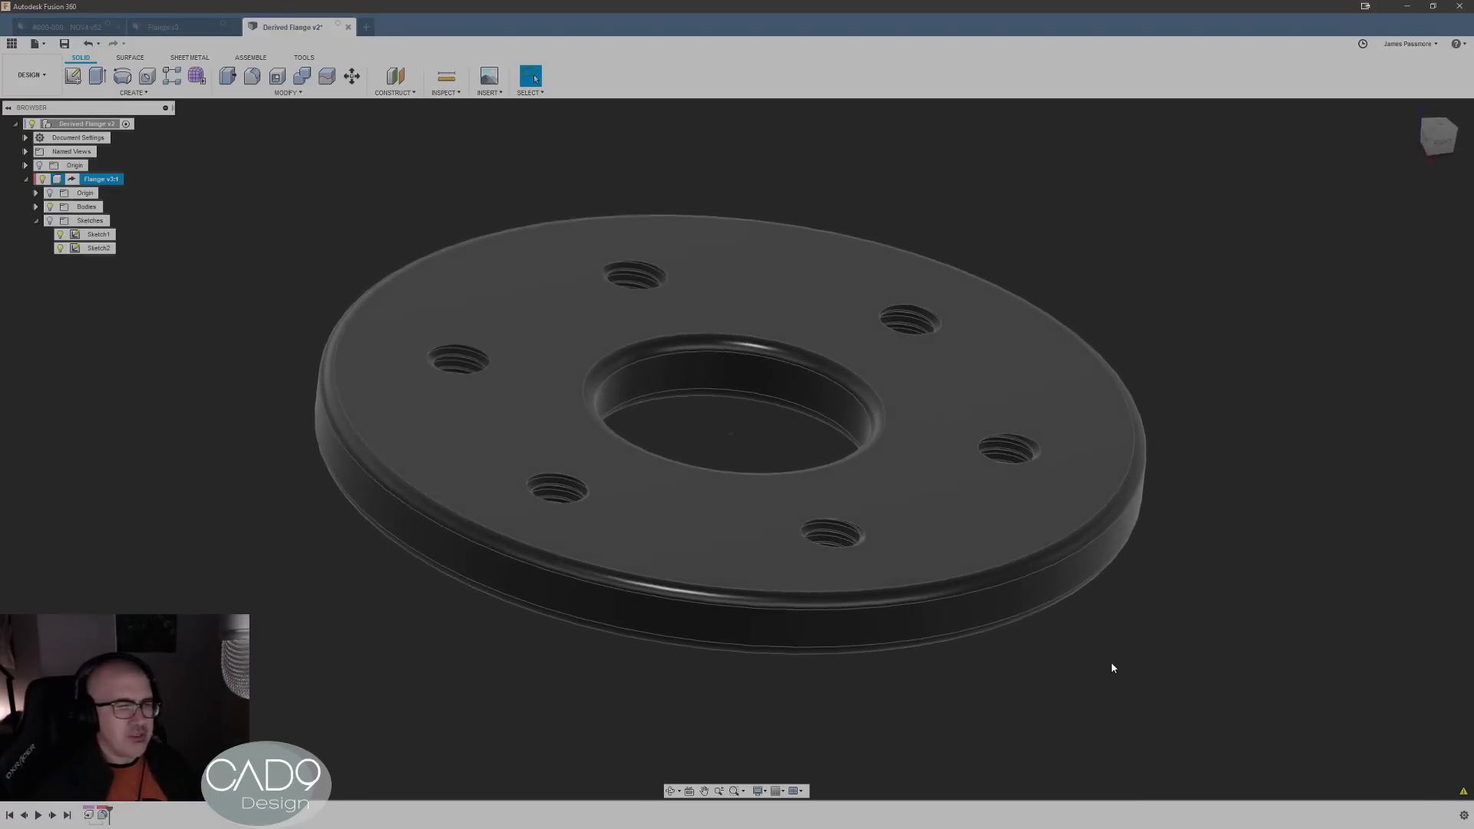
left_click(163, 27)
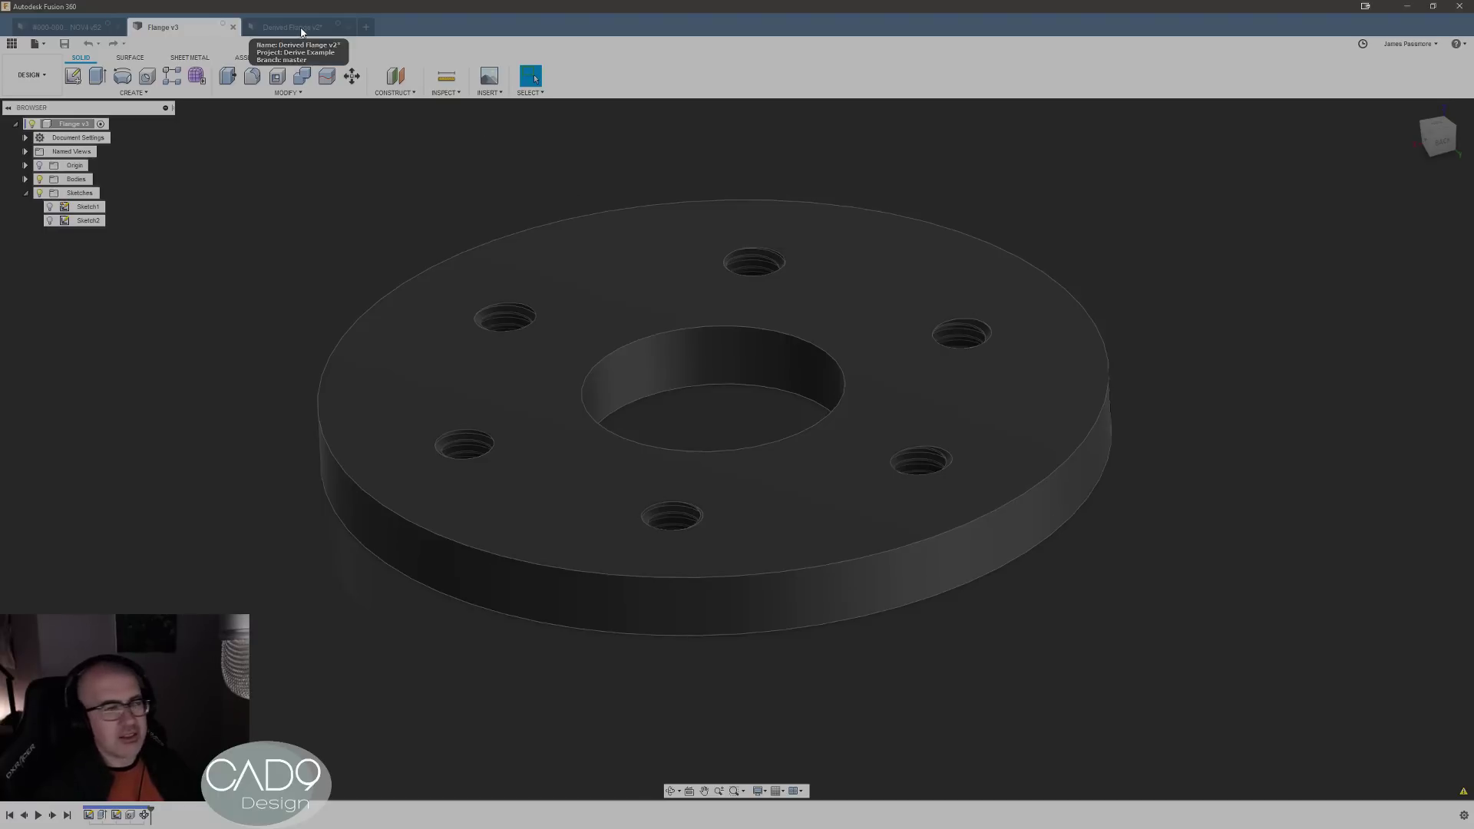
left_click(301, 27)
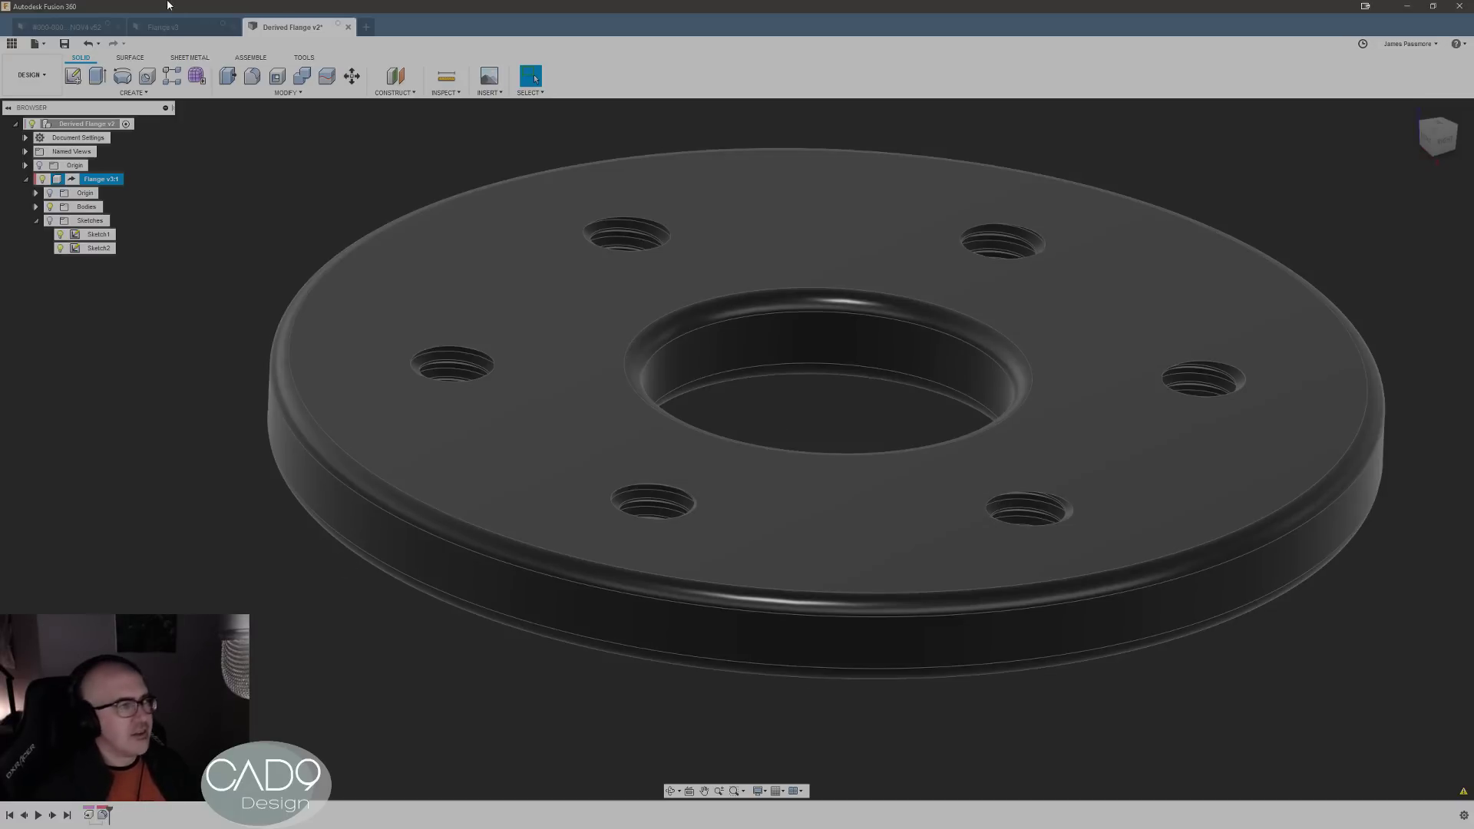
left_click(168, 26)
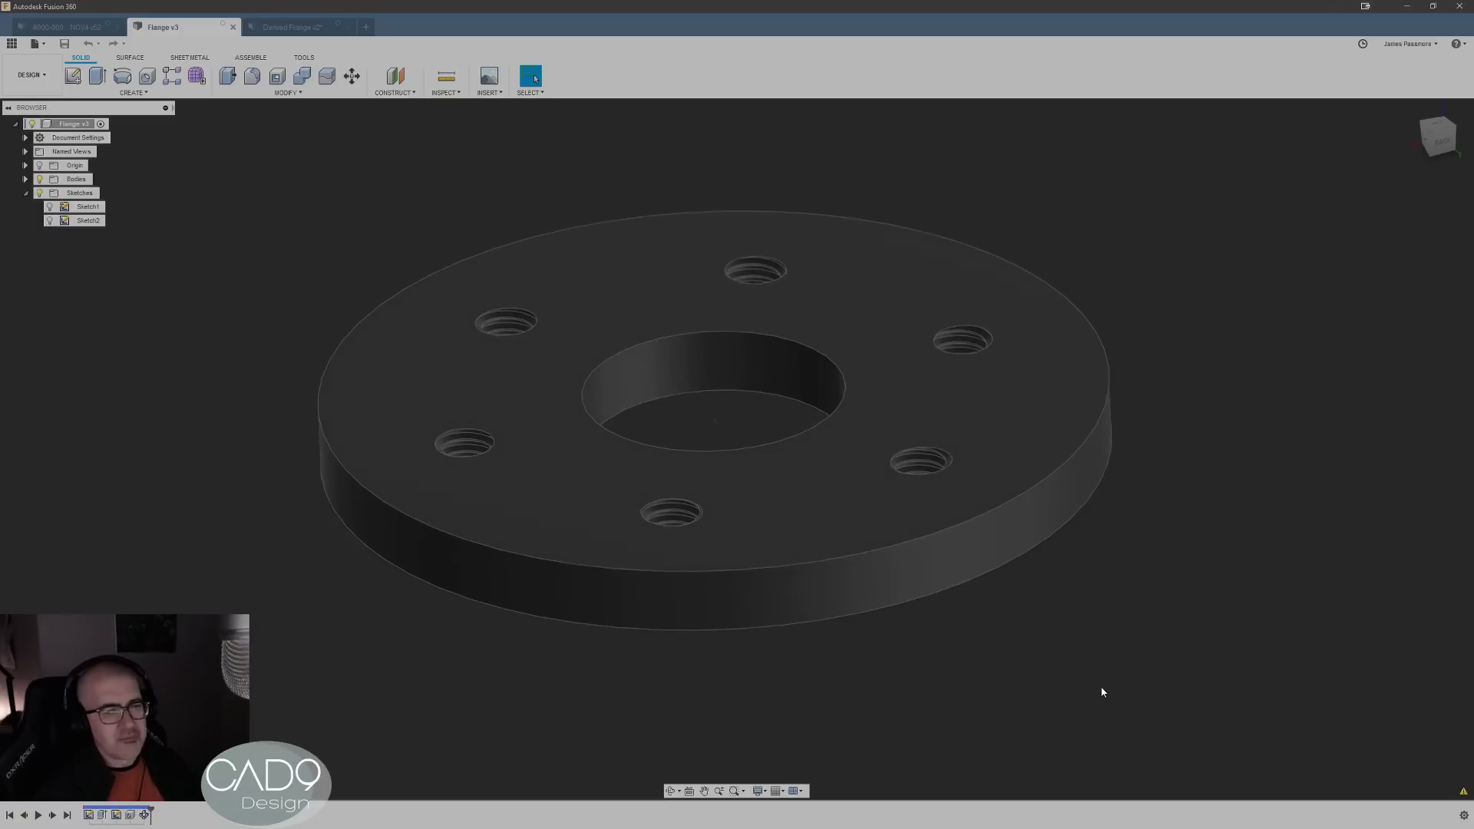
middle_click_drag(1103, 691, 849, 566, "shift")
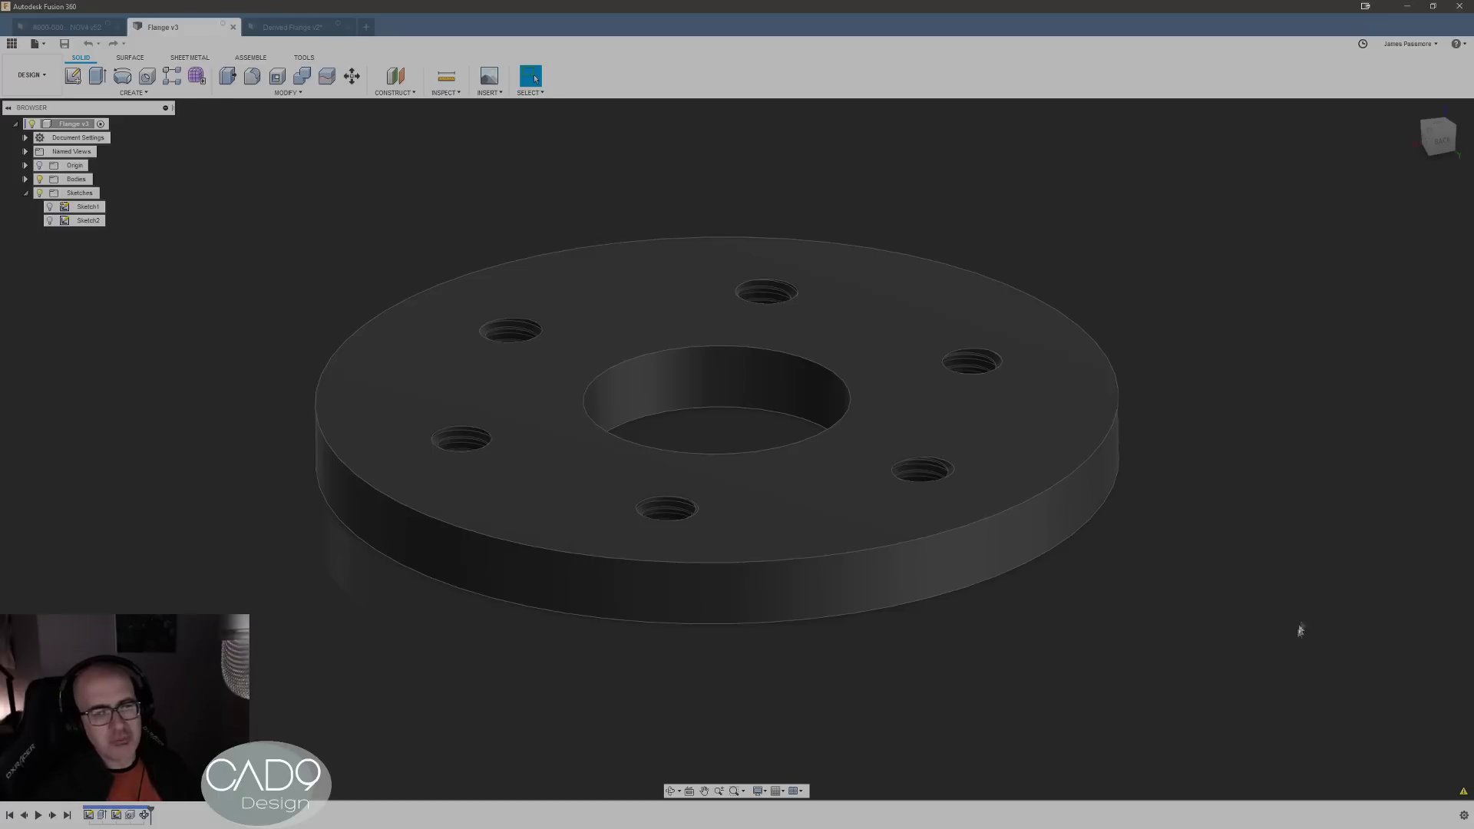
- In the Derived Flange design, delete the fillet and set up an equal-distance chamfer of about 0.017 in on the upper outer edge
left_click(291, 28)
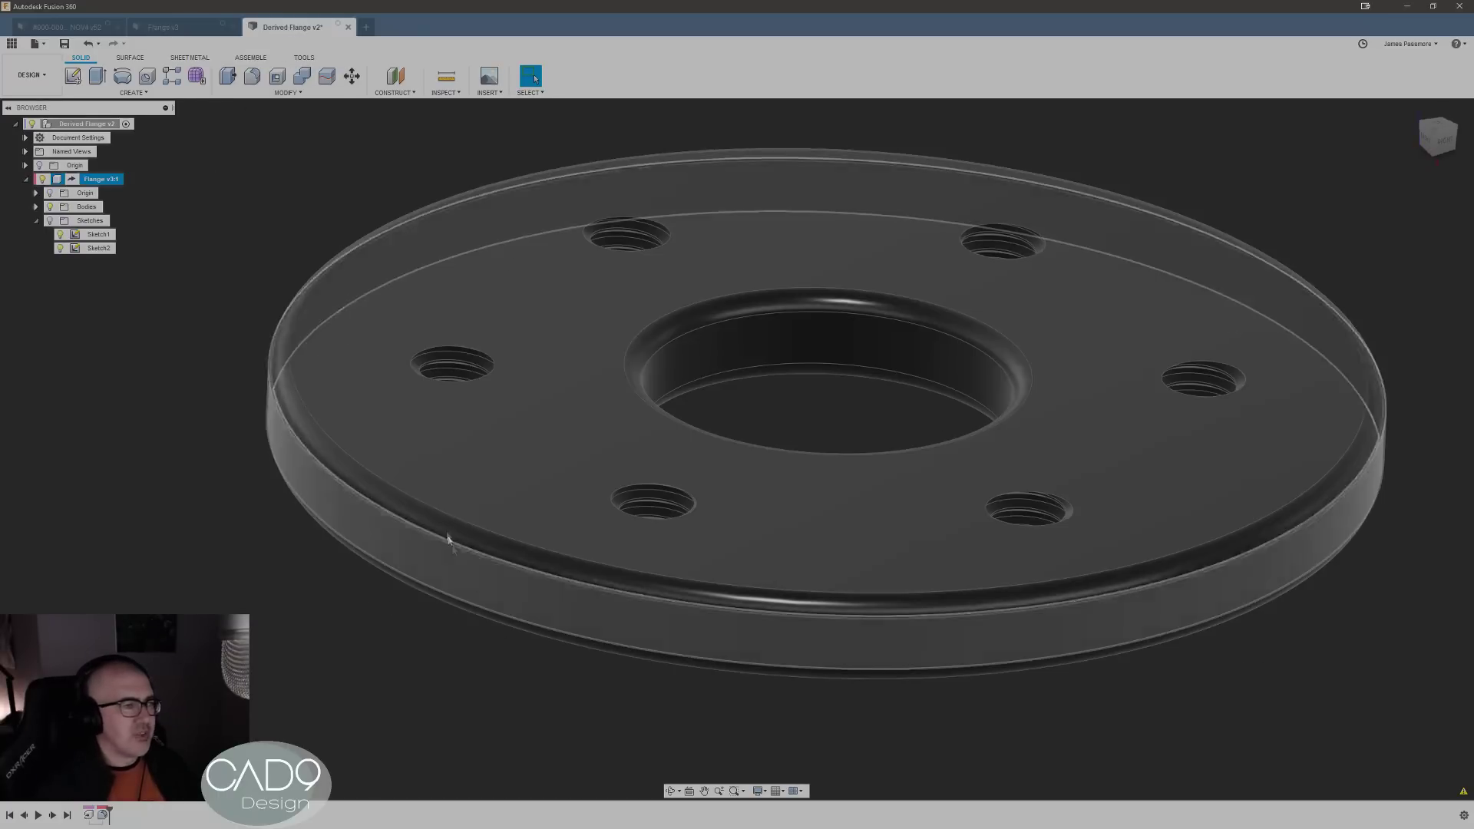
left_click(102, 816)
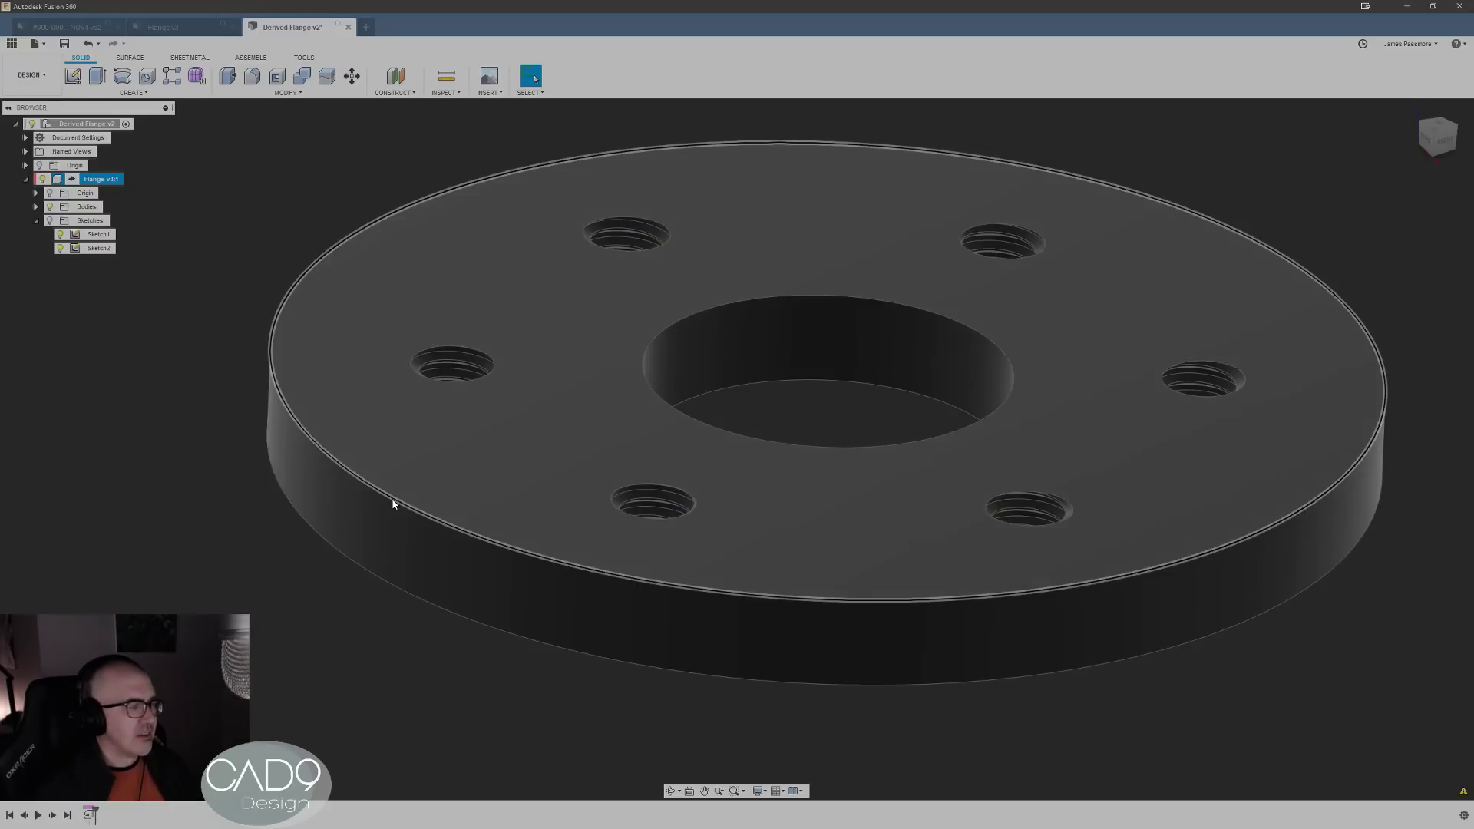
right_click(392, 503)
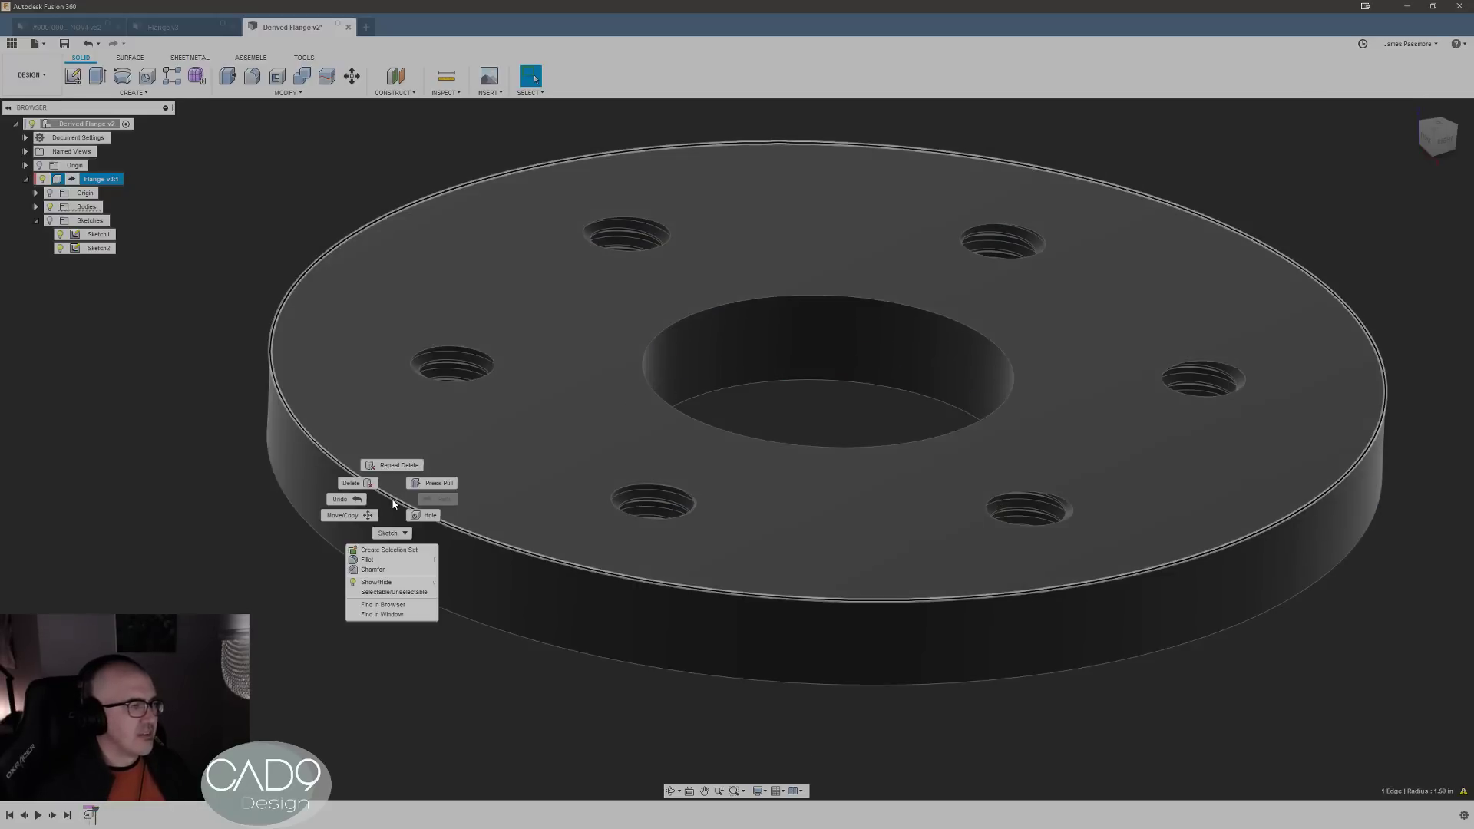
left_click(379, 570)
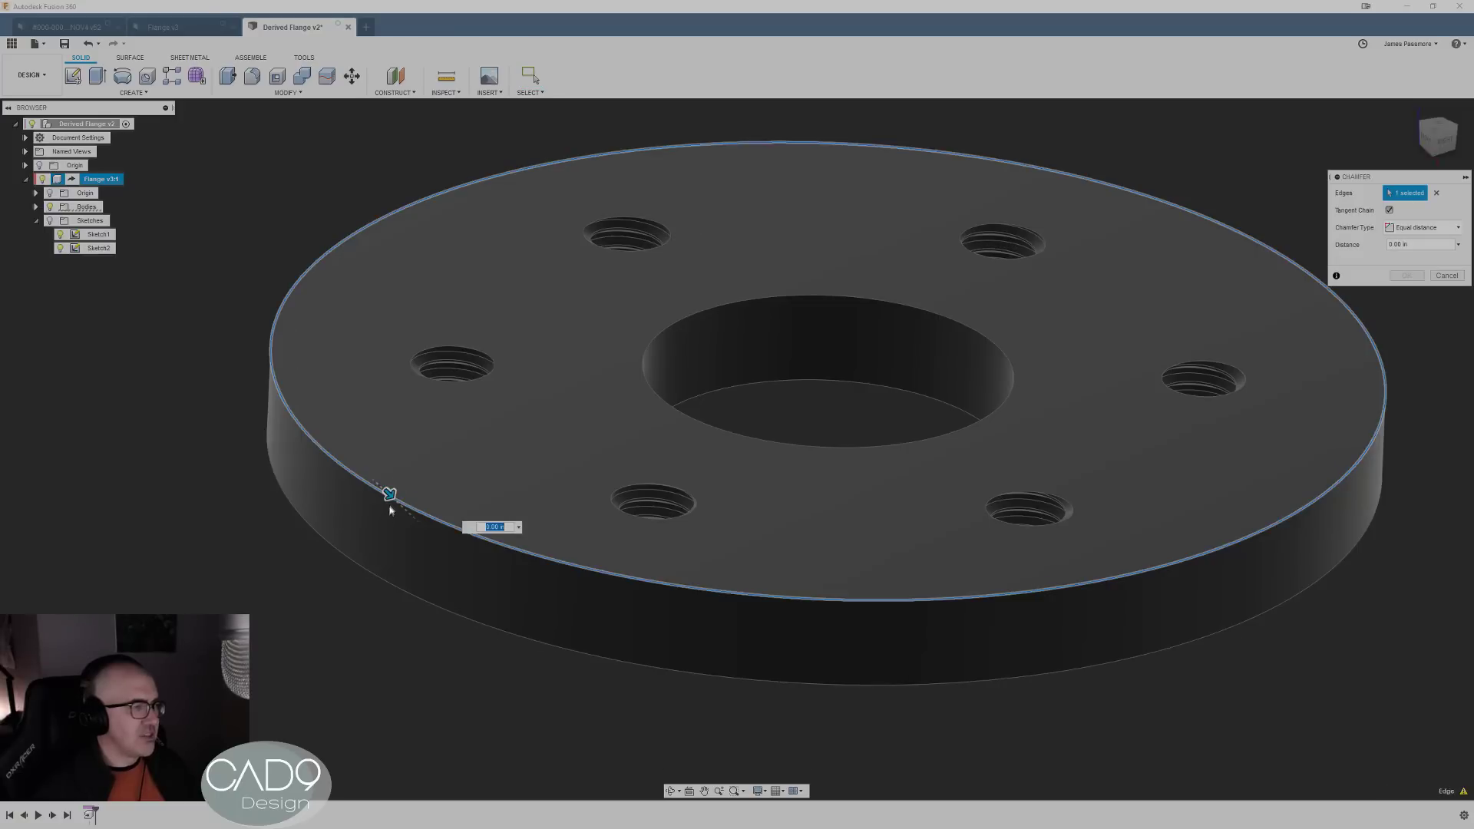
left_click_drag(390, 496, 386, 493)
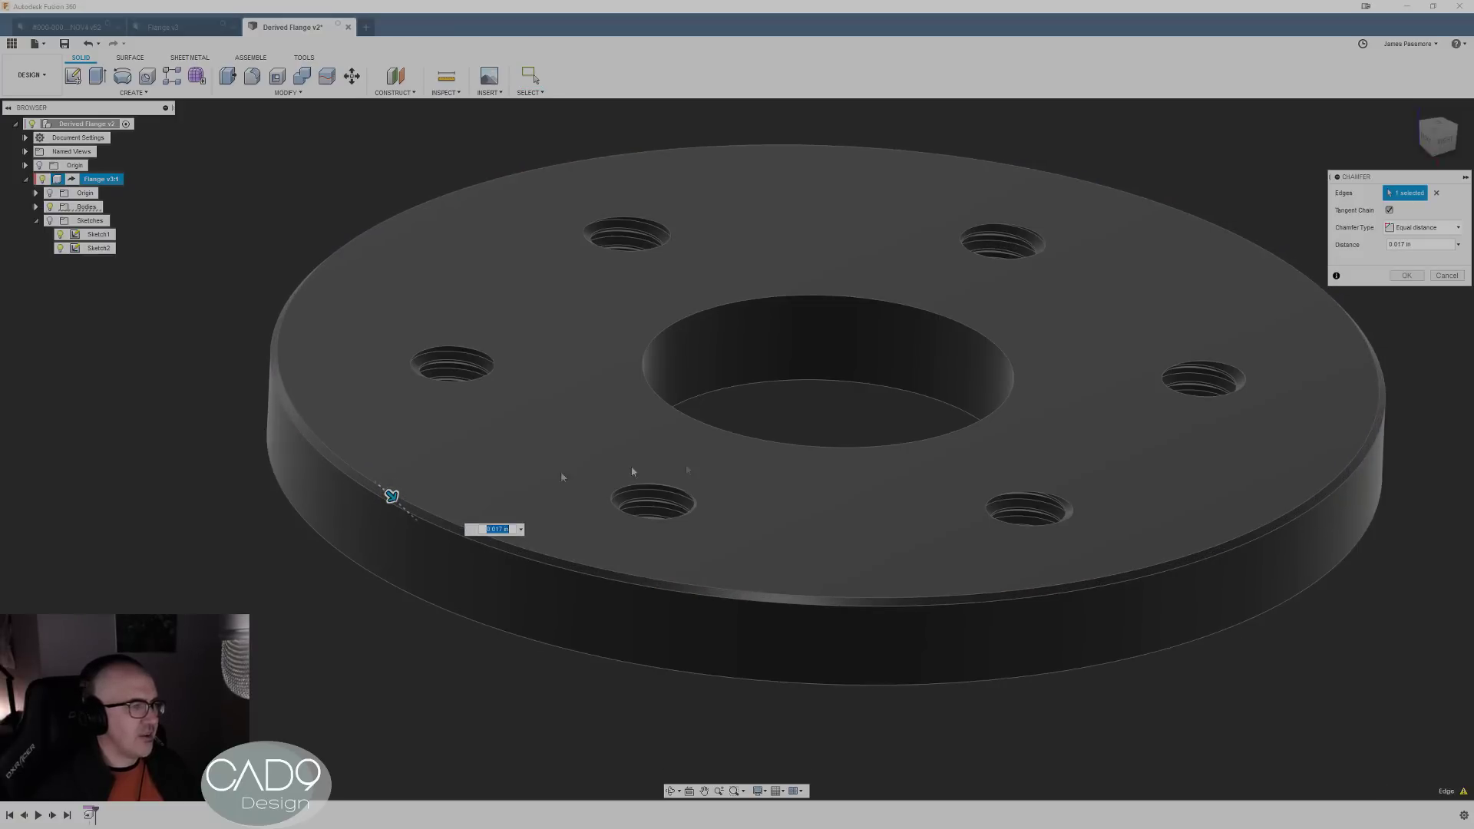
- Add both centre-bore edges and the lower outer edge to the chamfer, and reduce its distance to about 0.006 in
middle_click_drag(677, 352, 654, 395, "shift")
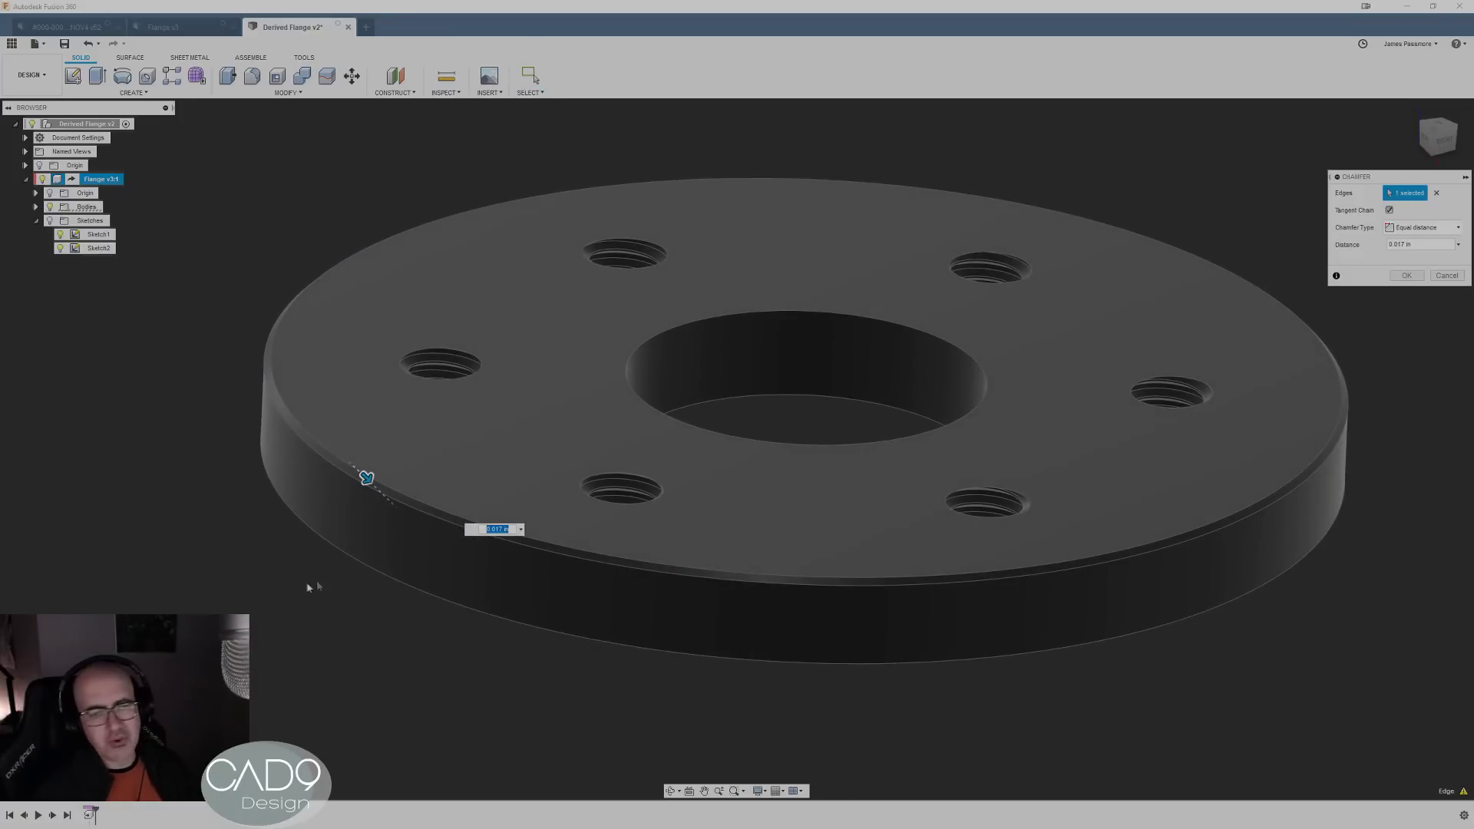
middle_click_drag(311, 587, 676, 374, "shift")
scroll(676, 374, "up", 3)
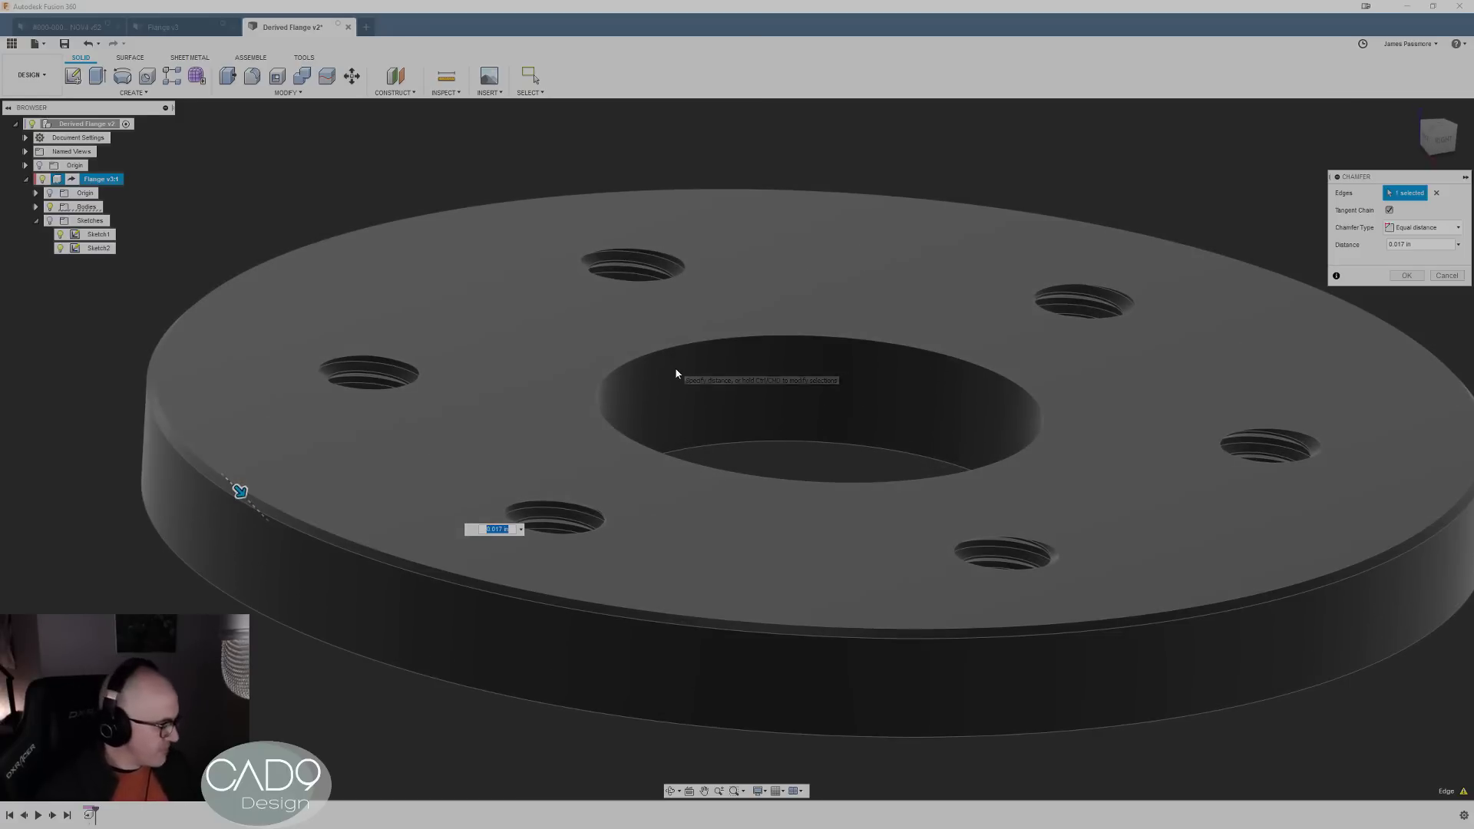
left_click(600, 399)
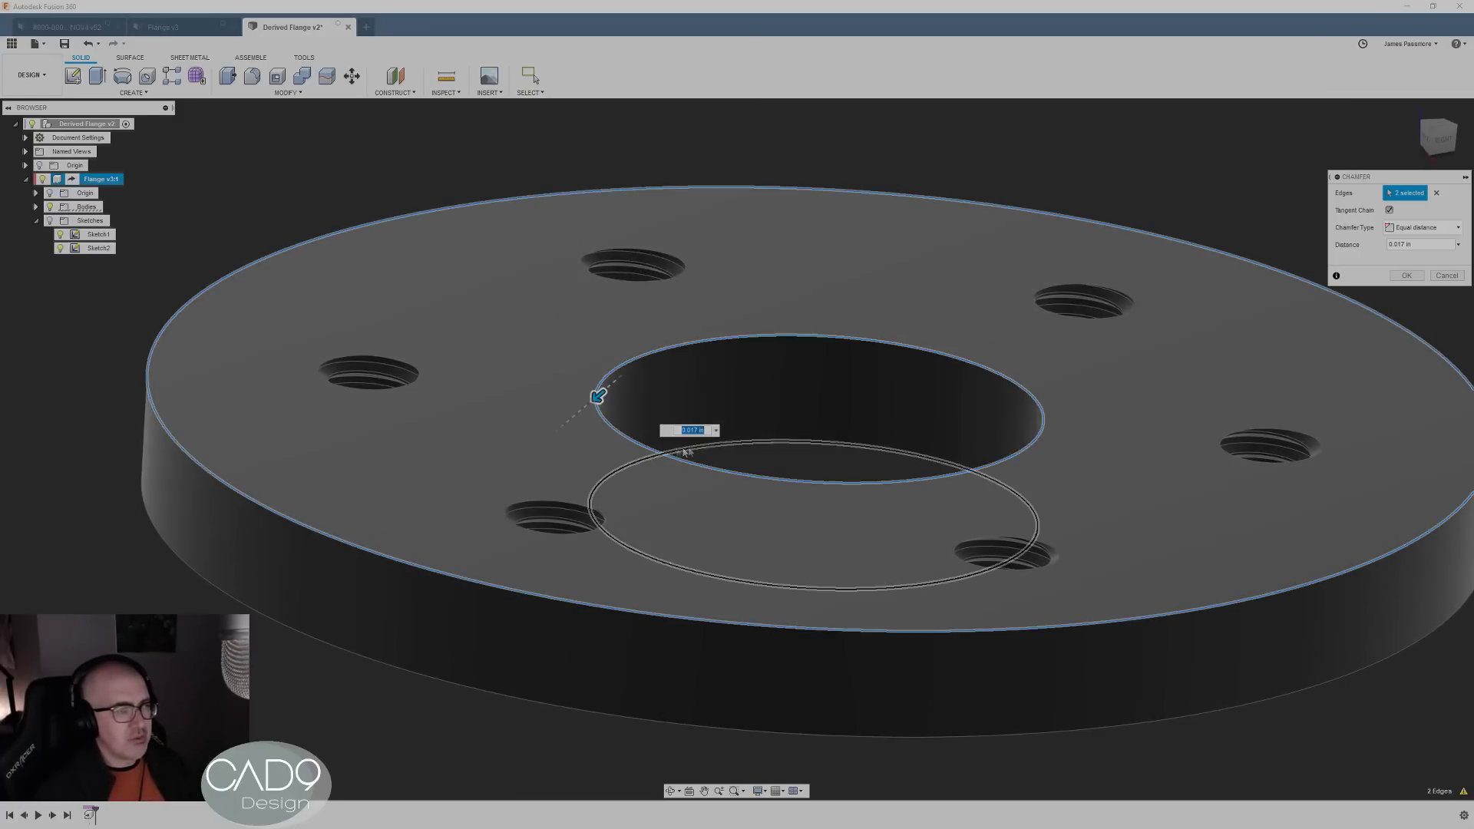
left_click(798, 446)
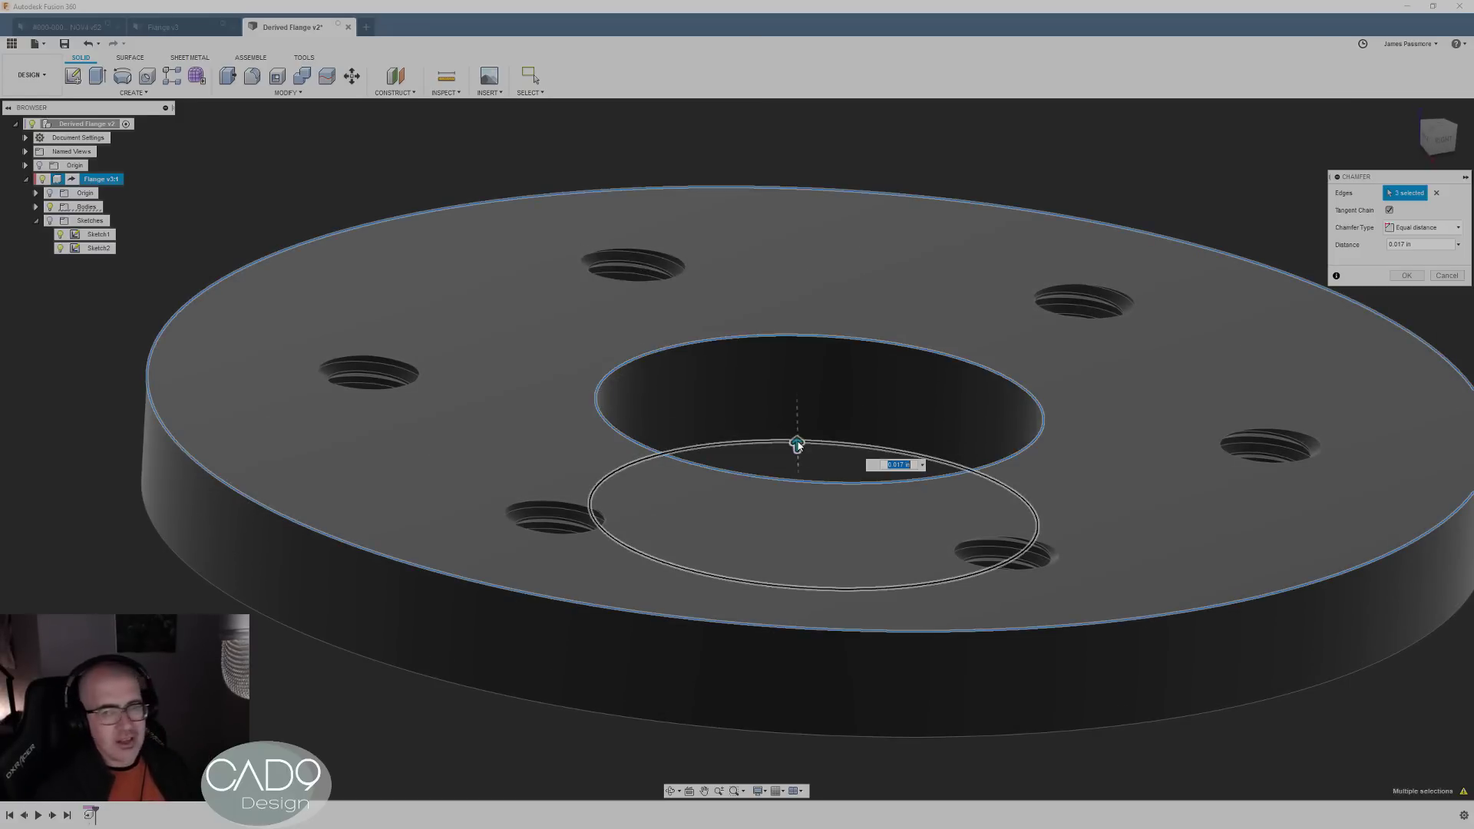
left_click(519, 700)
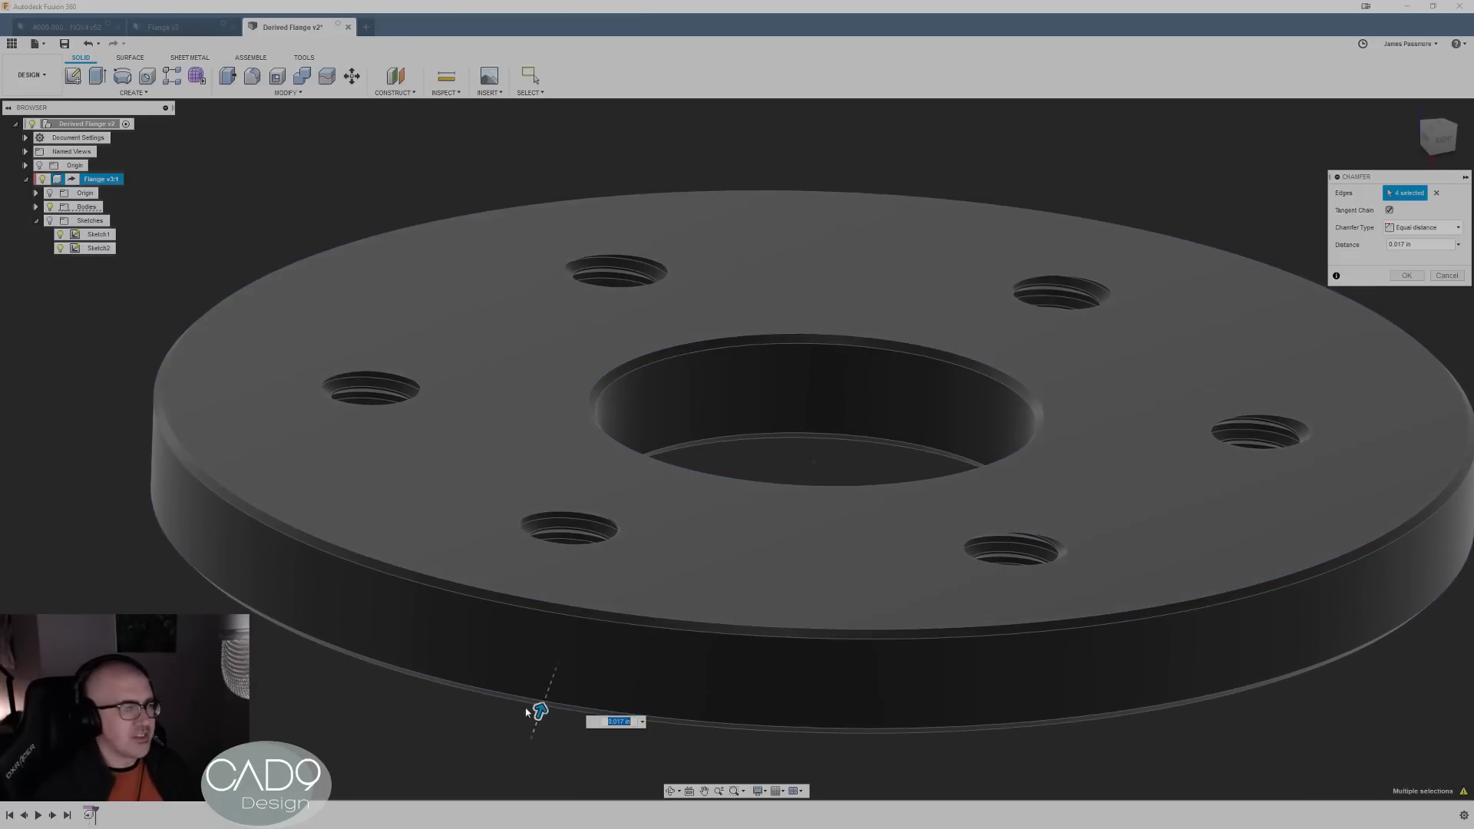
left_click_drag(539, 711, 537, 714)
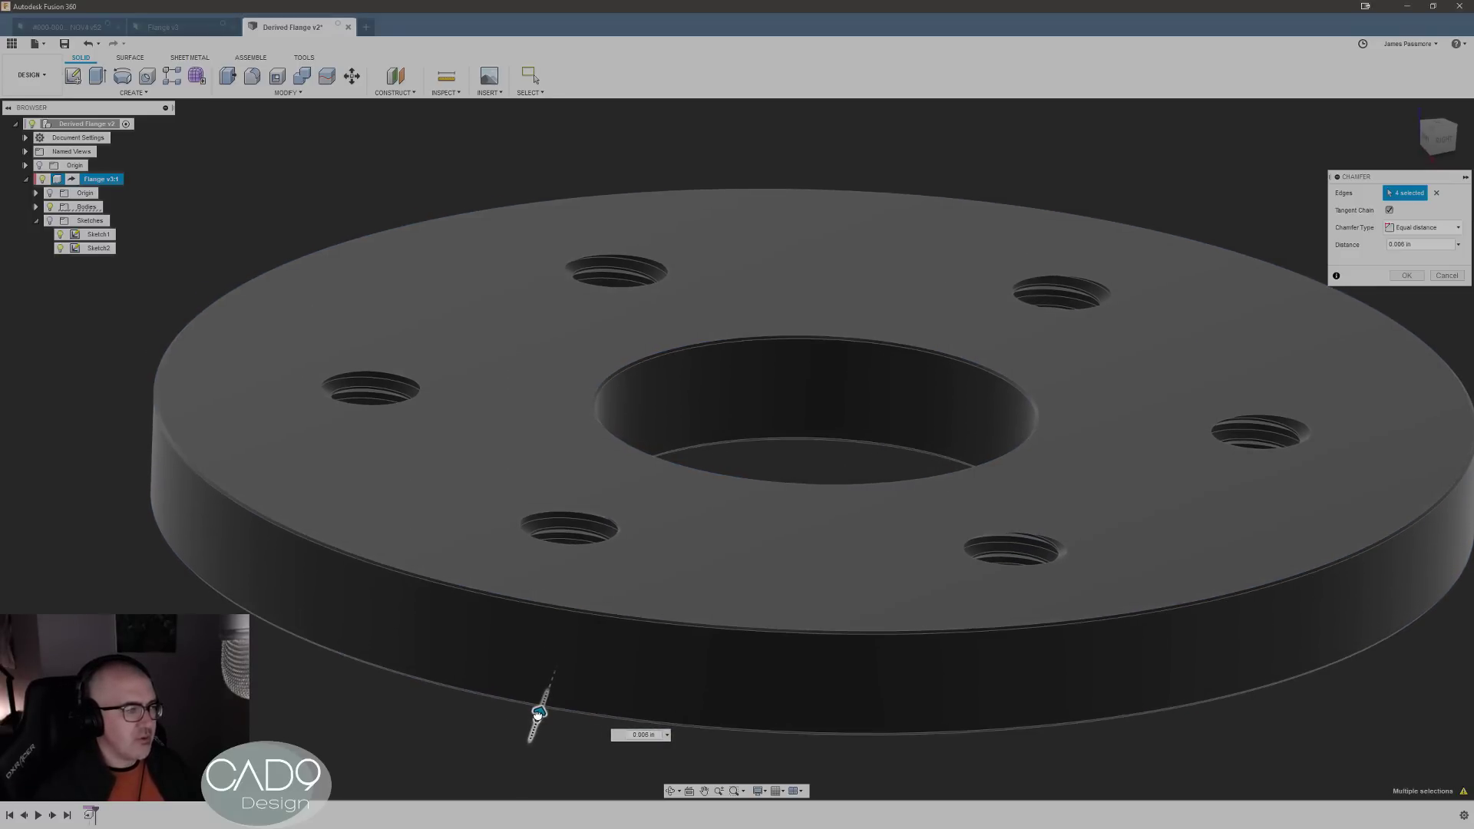
key("Tab")
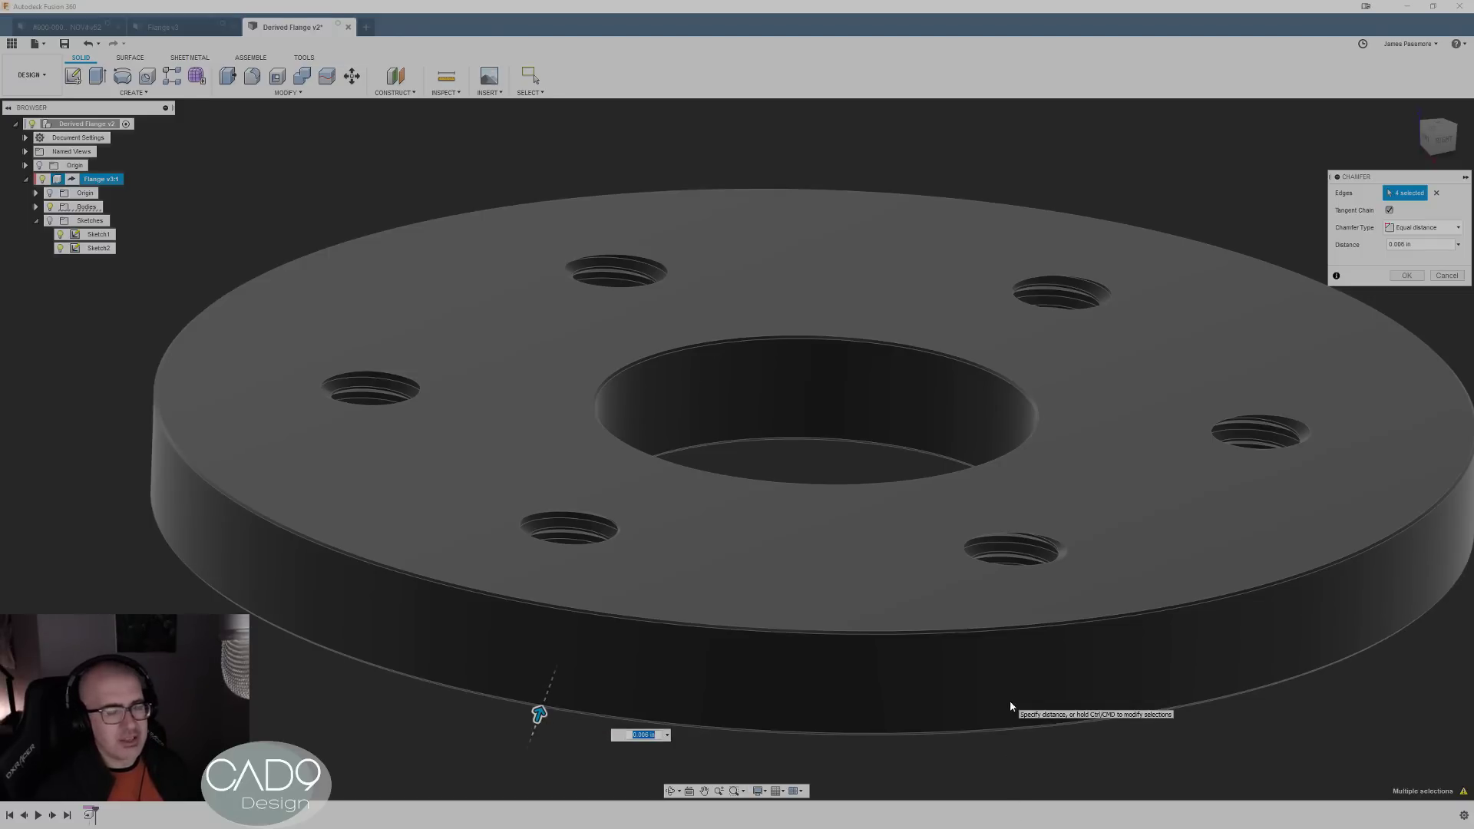
scroll(1031, 566, "down", 2)
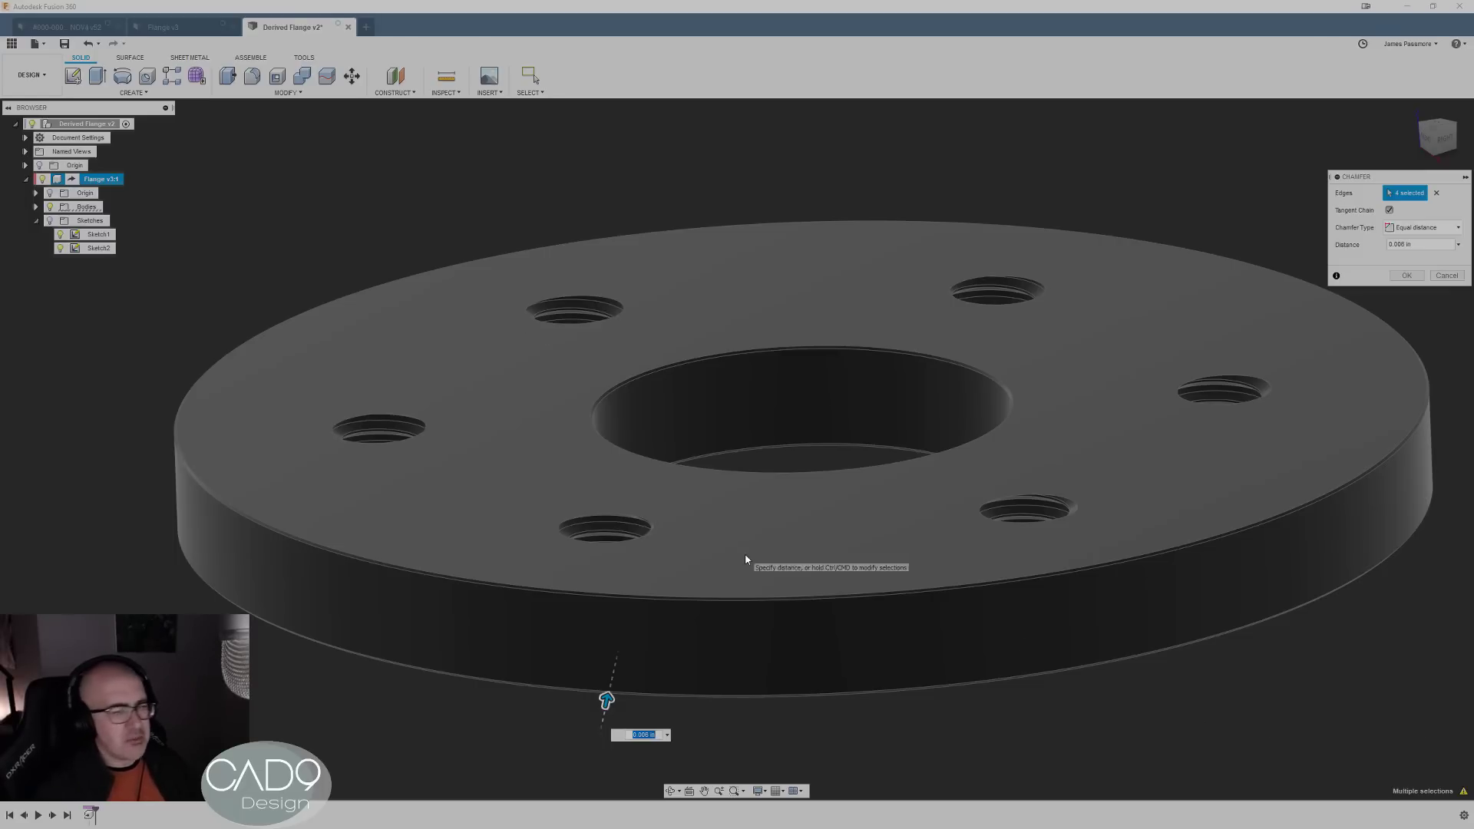
middle_click_drag(118, 514, 352, 581, "shift")
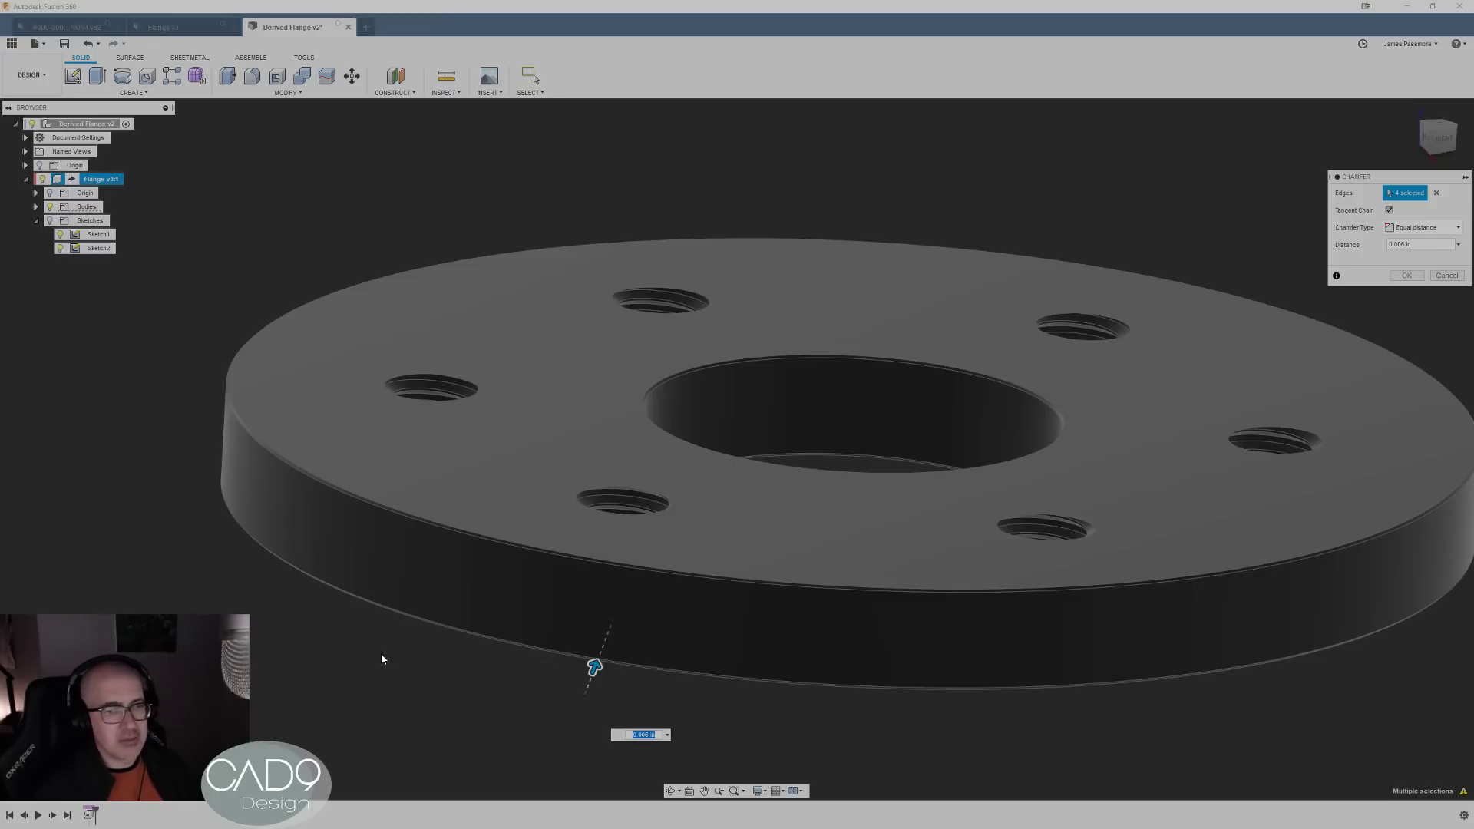
scroll(381, 659, "up", 2)
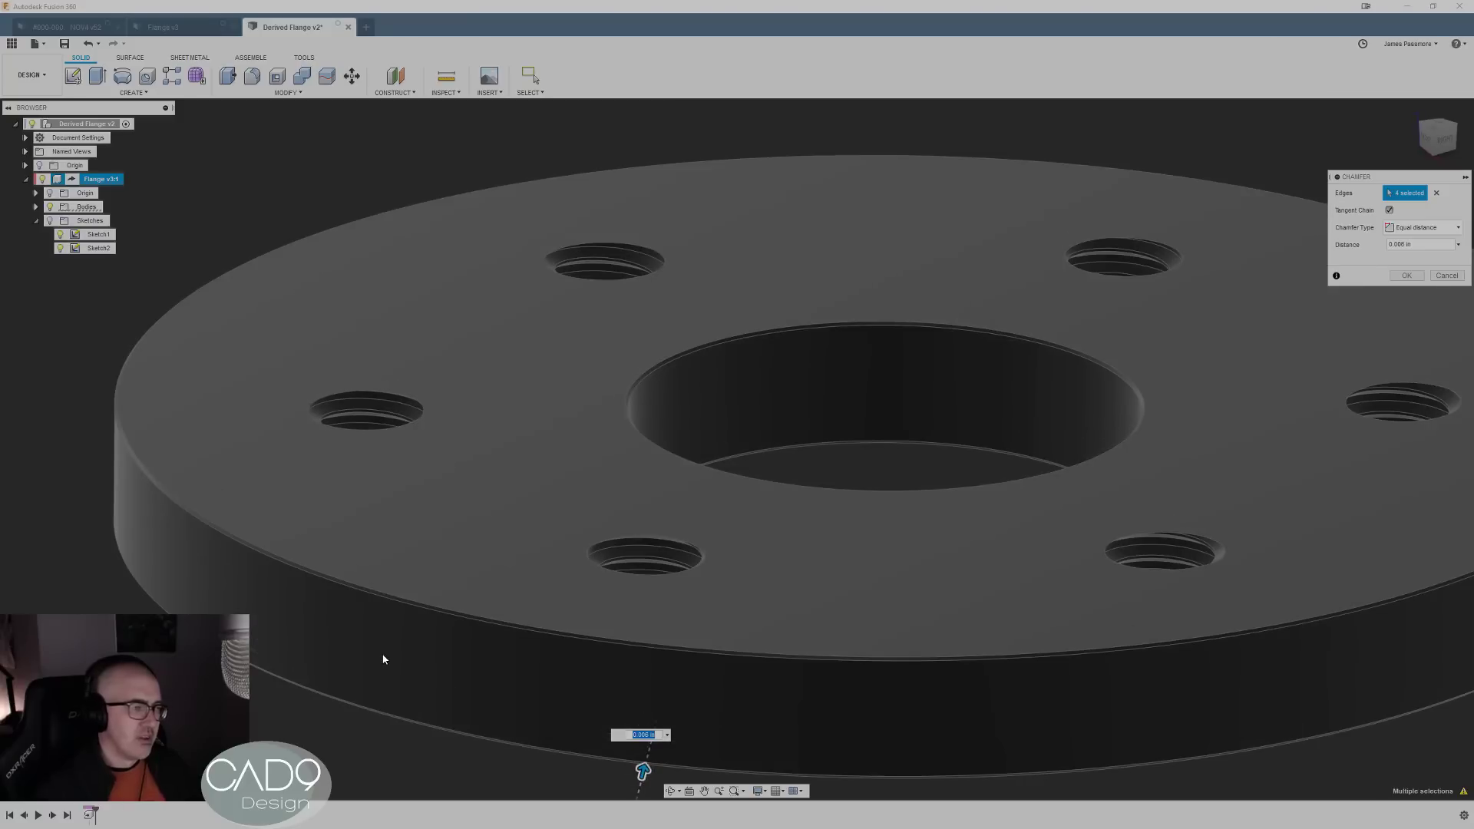
- Compare the chamfered derived flange with the source Flange design, switching between the two documents
key("ctrl+Tab")
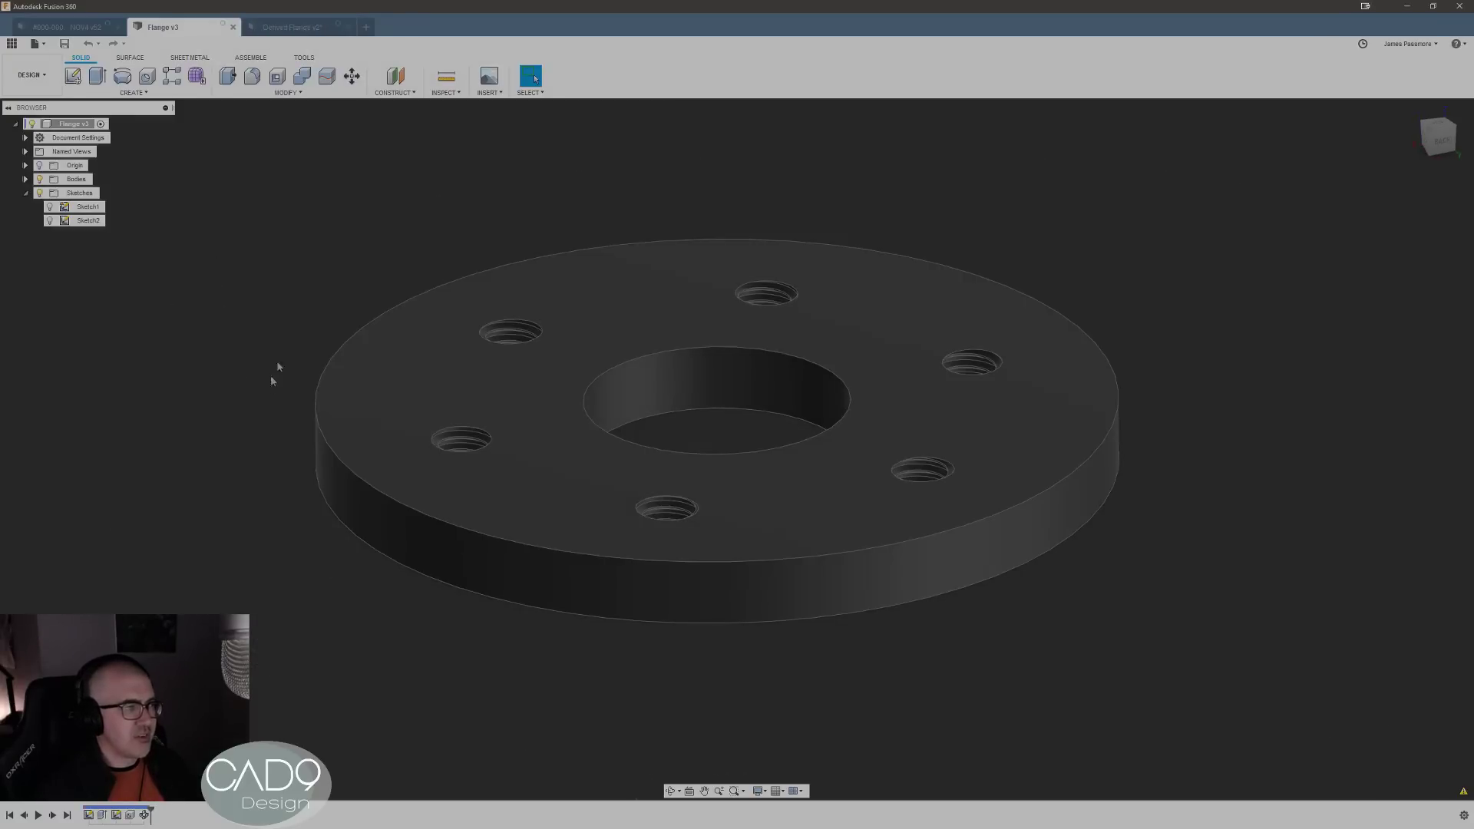
left_click(279, 24)
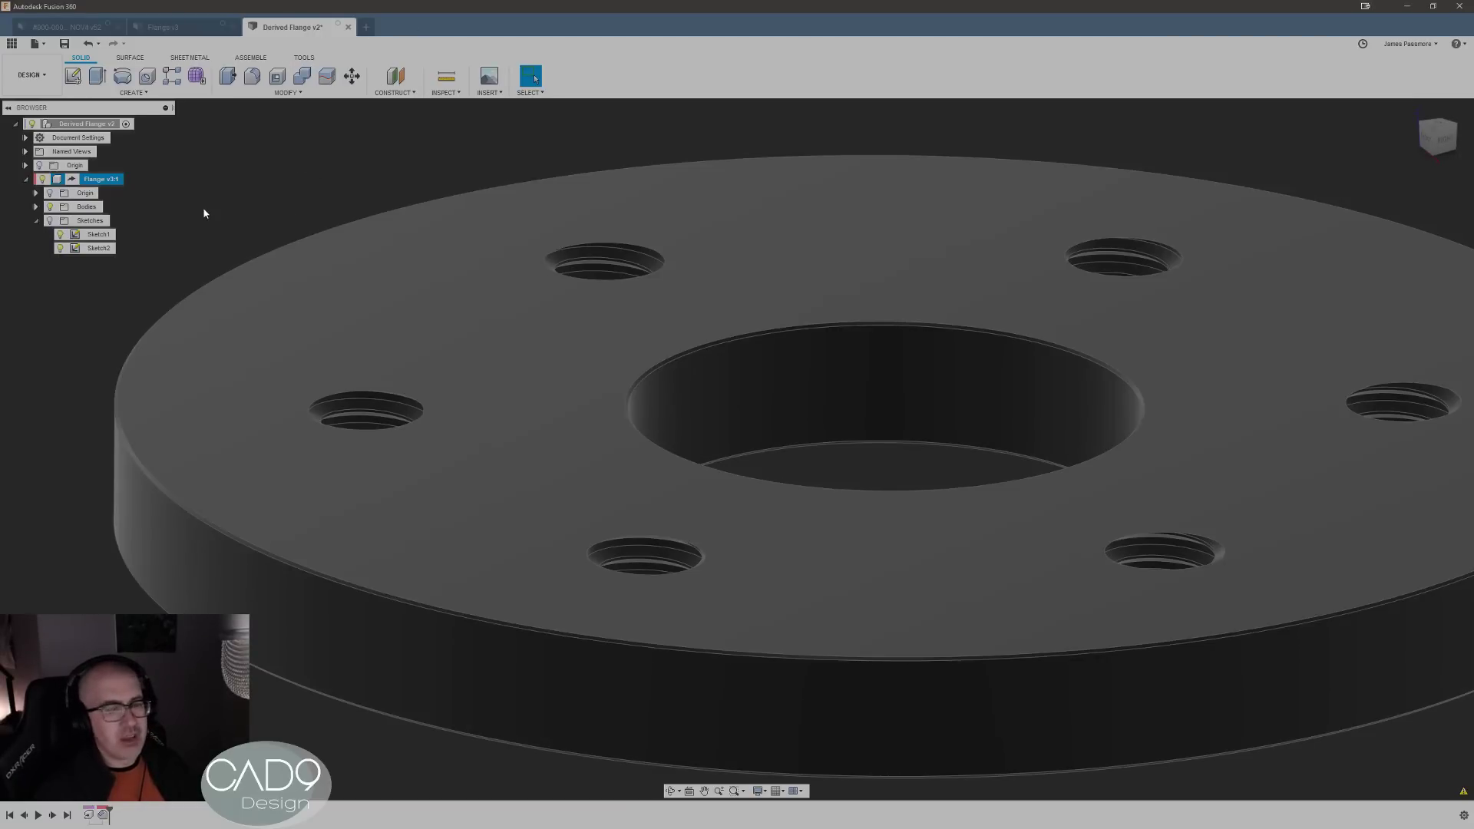
scroll(768, 553, "down", 3)
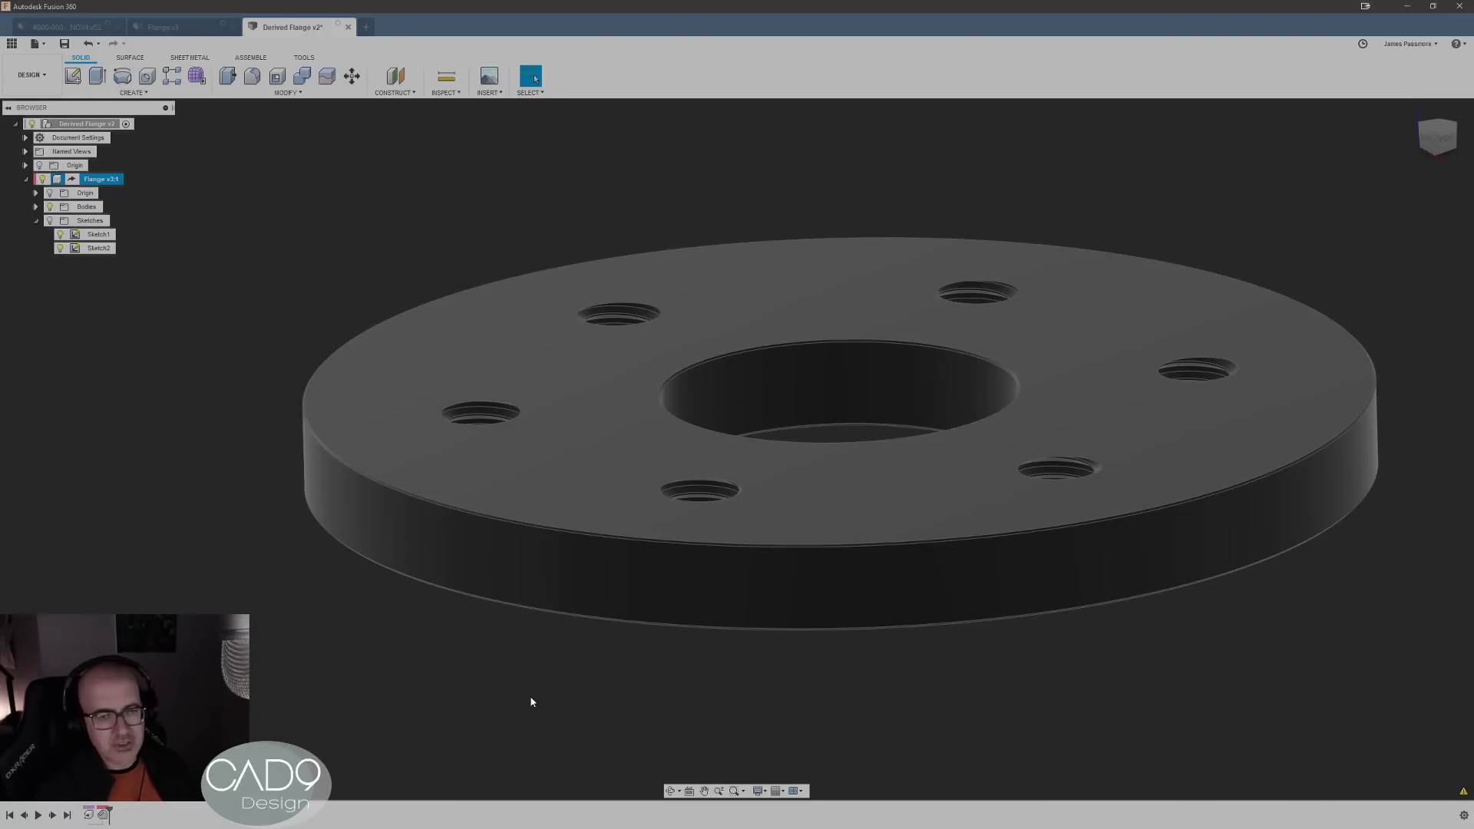
left_click(160, 26)
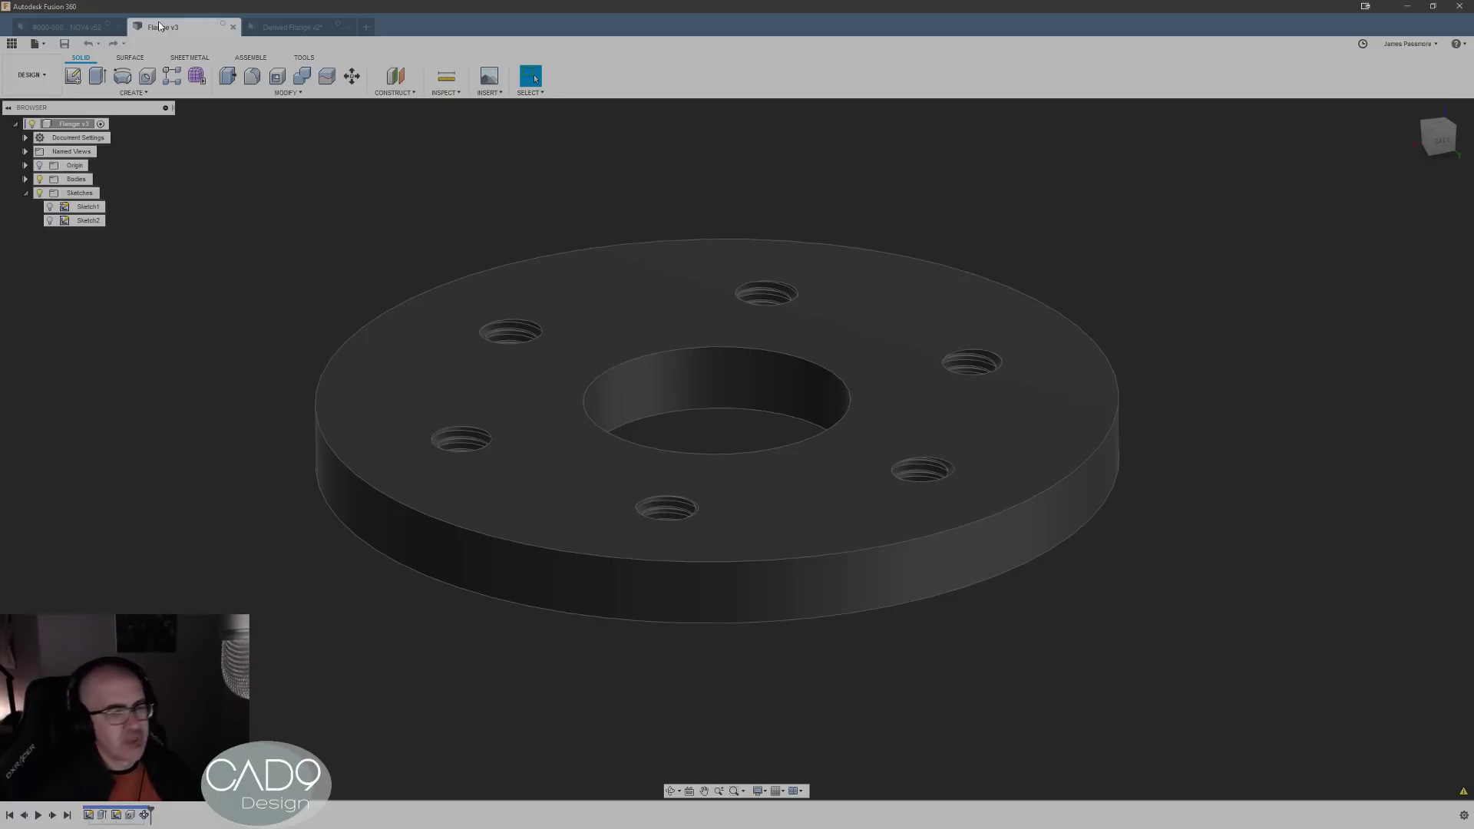
left_click(292, 27)
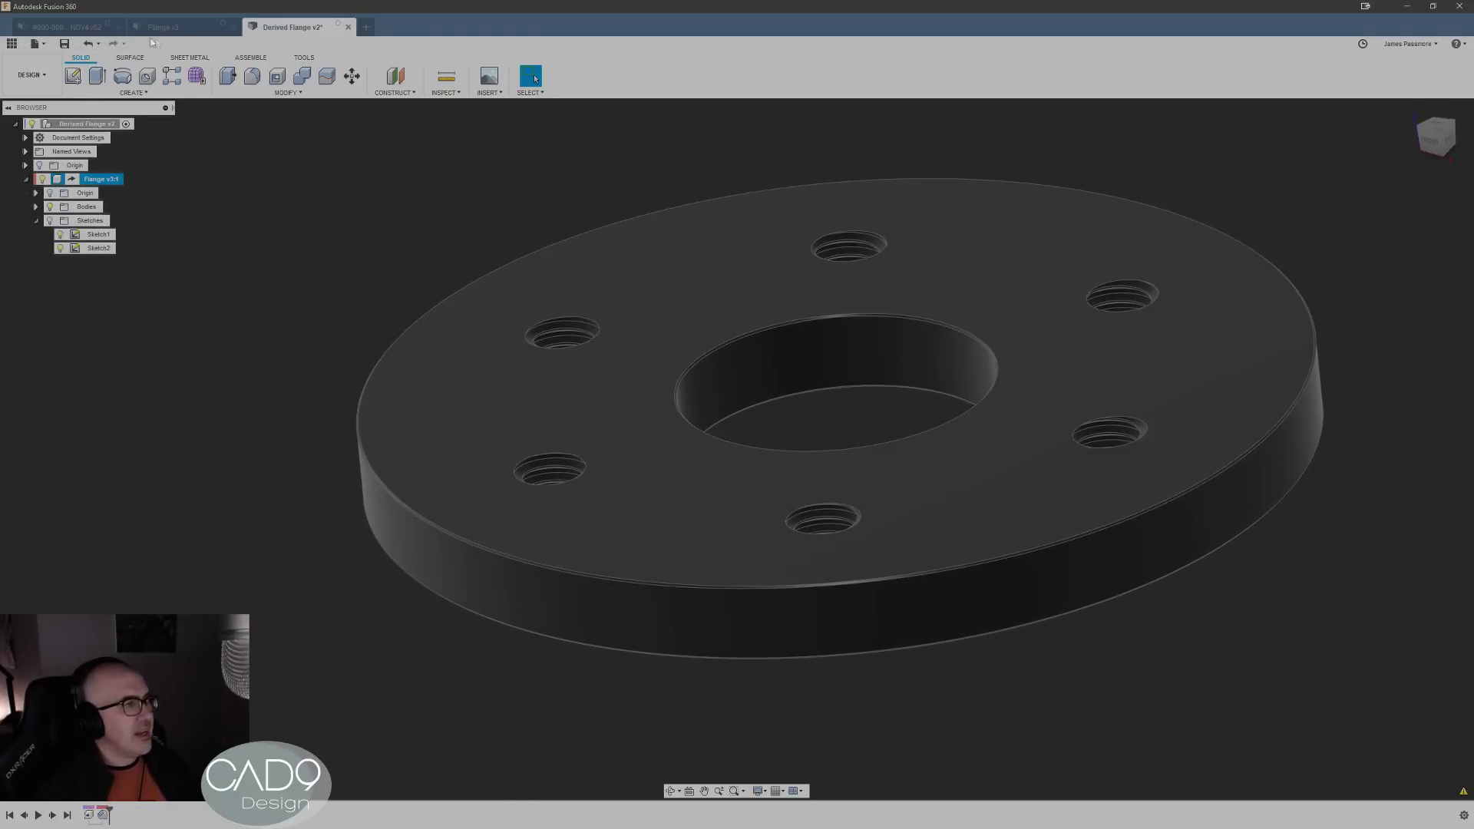
left_click(185, 29)
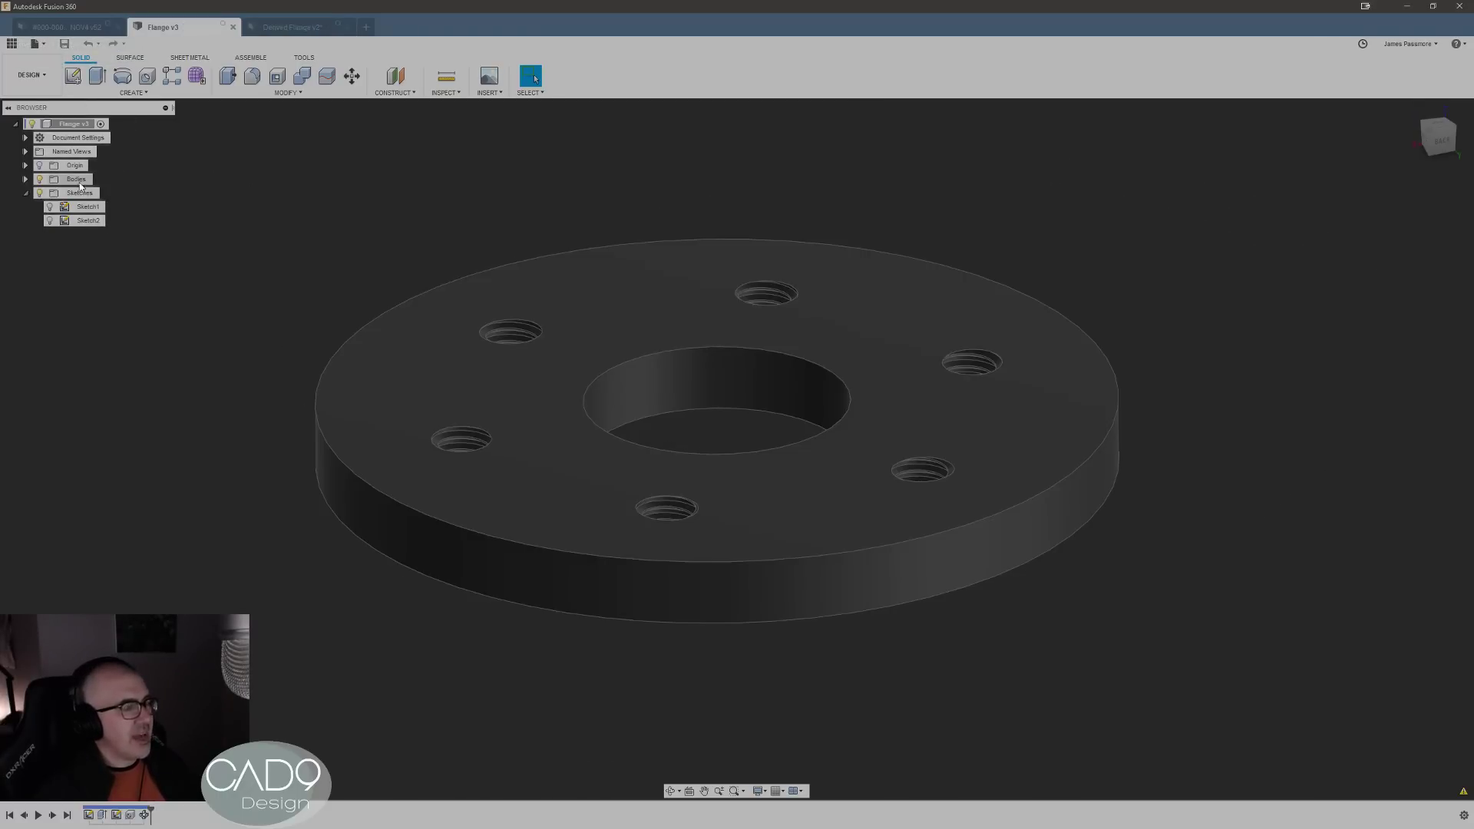
left_click(294, 29)
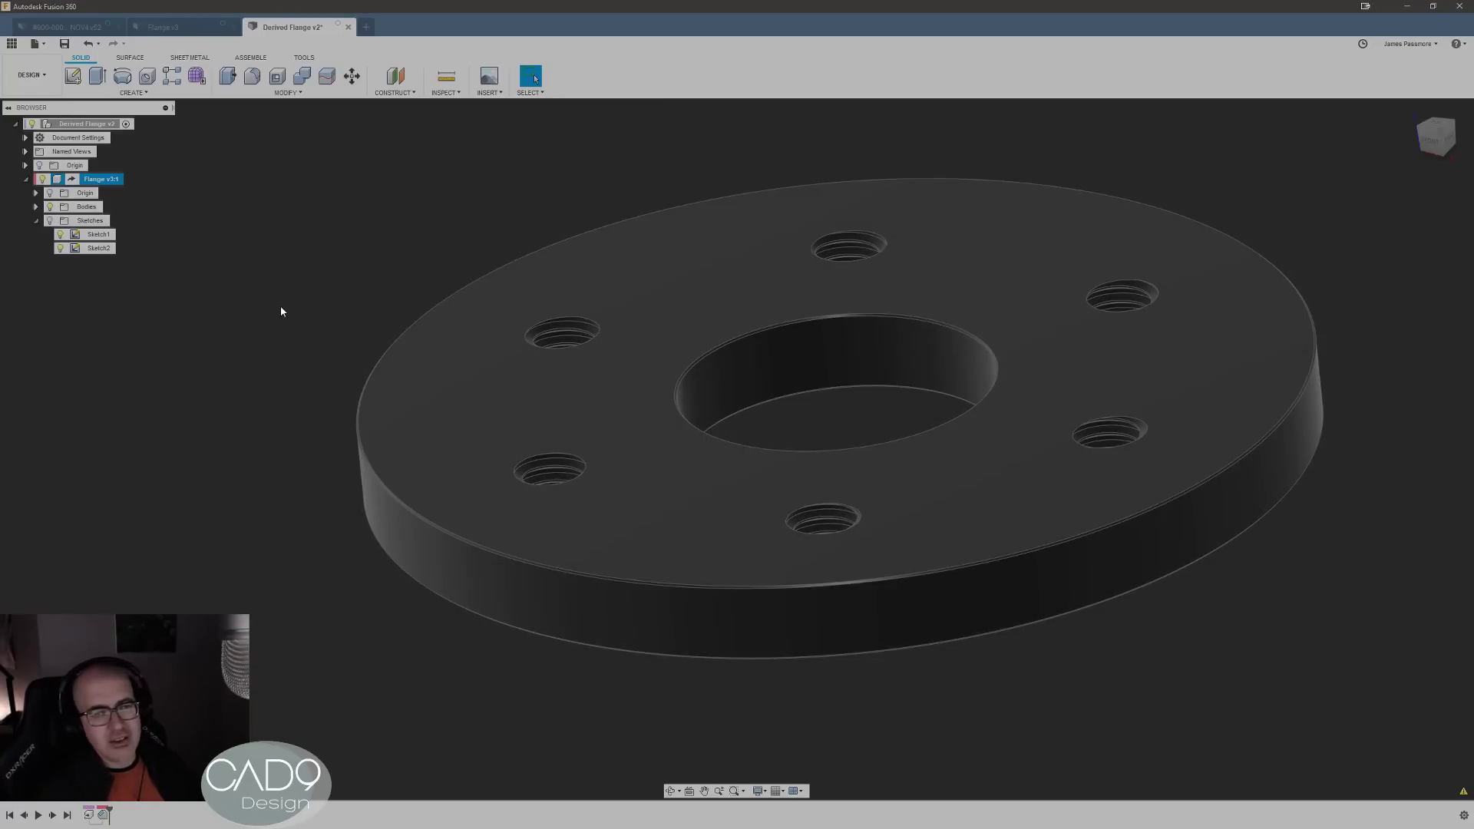
left_click(207, 28)
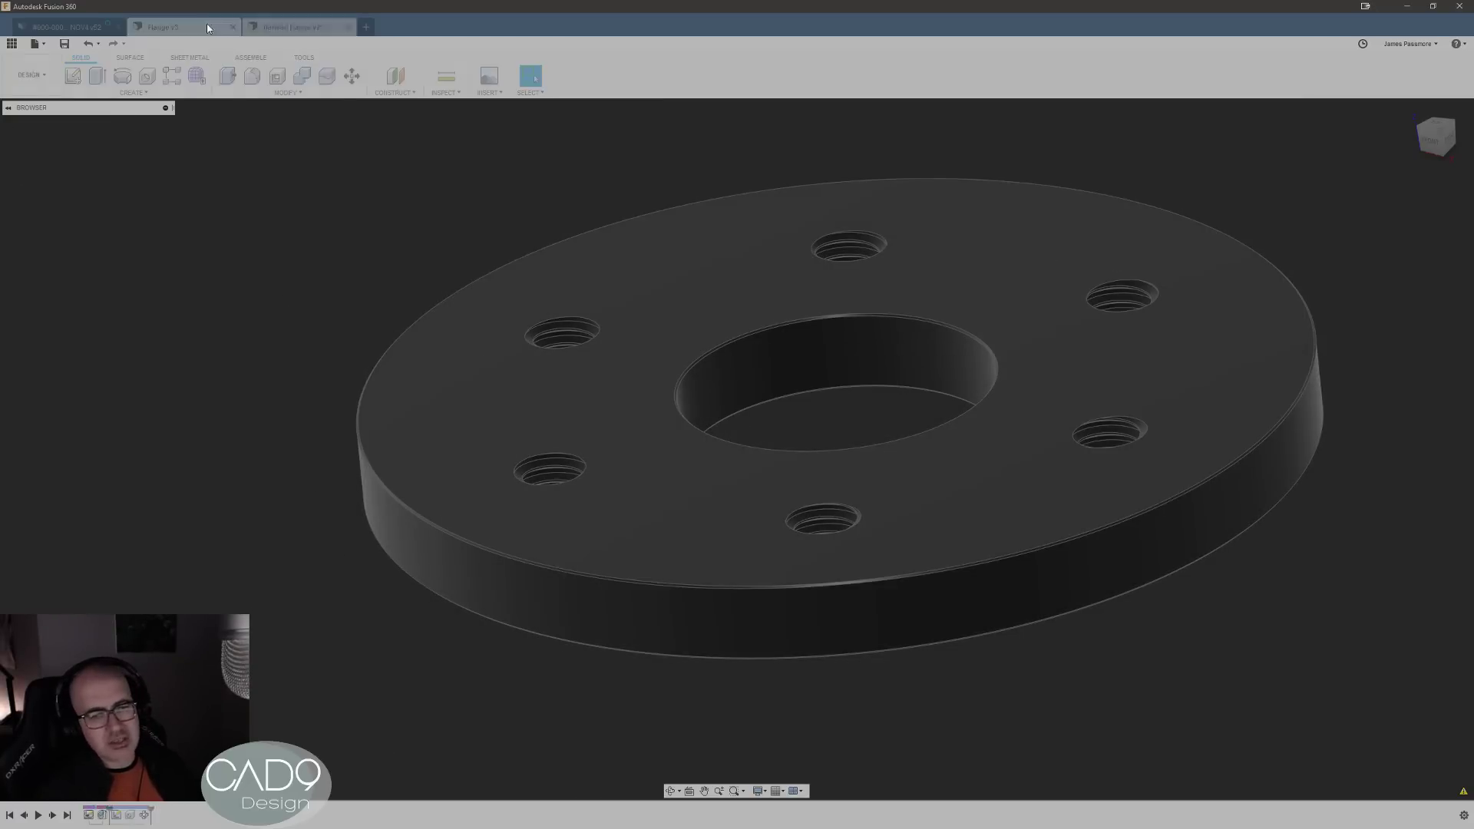
left_click(327, 31)
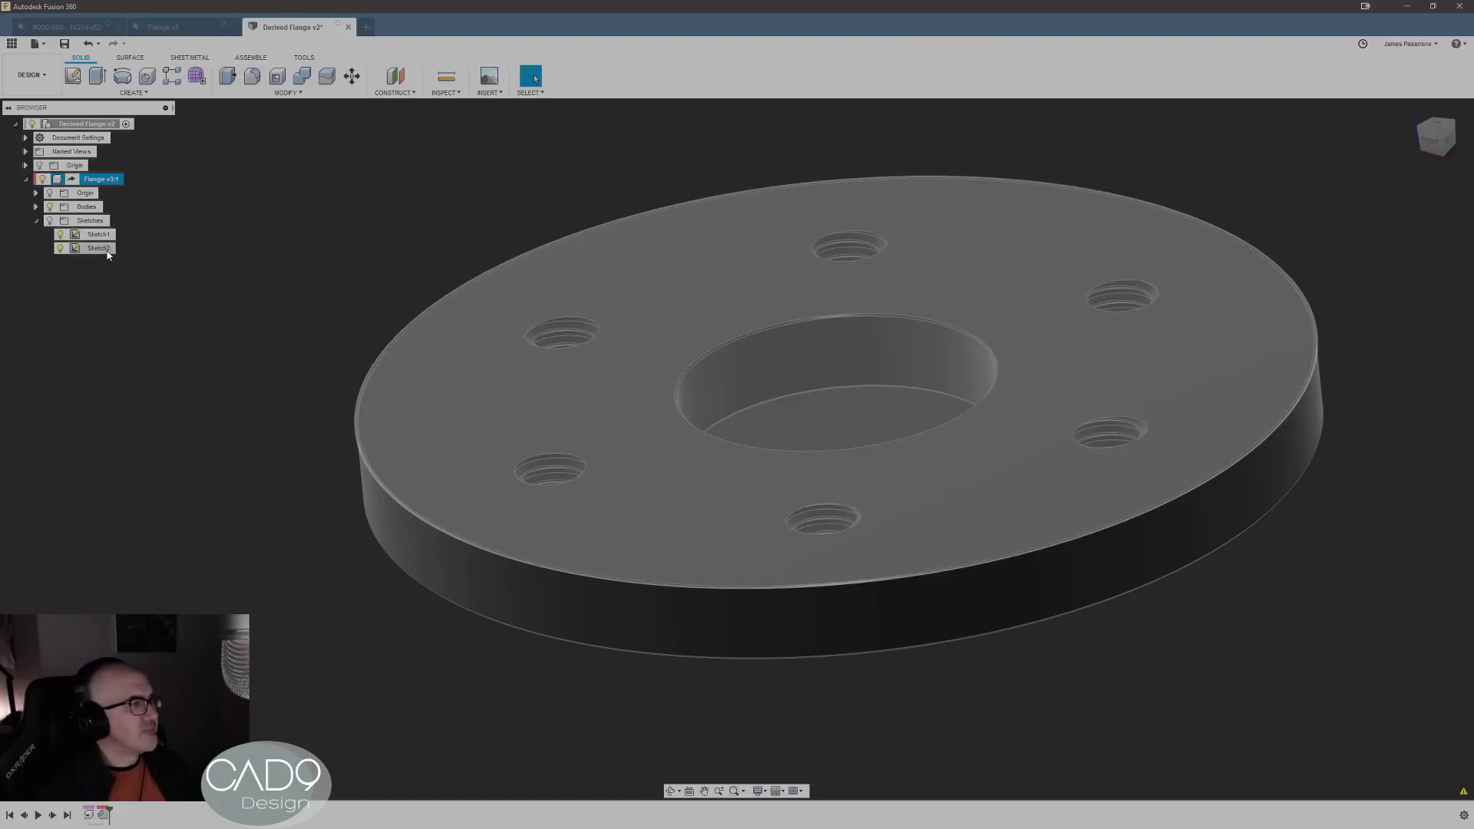
- Check the commands offered for the derived component's Sketch2, and leave the sketch unchanged and deselected
left_click(98, 248)
right_click(108, 251)
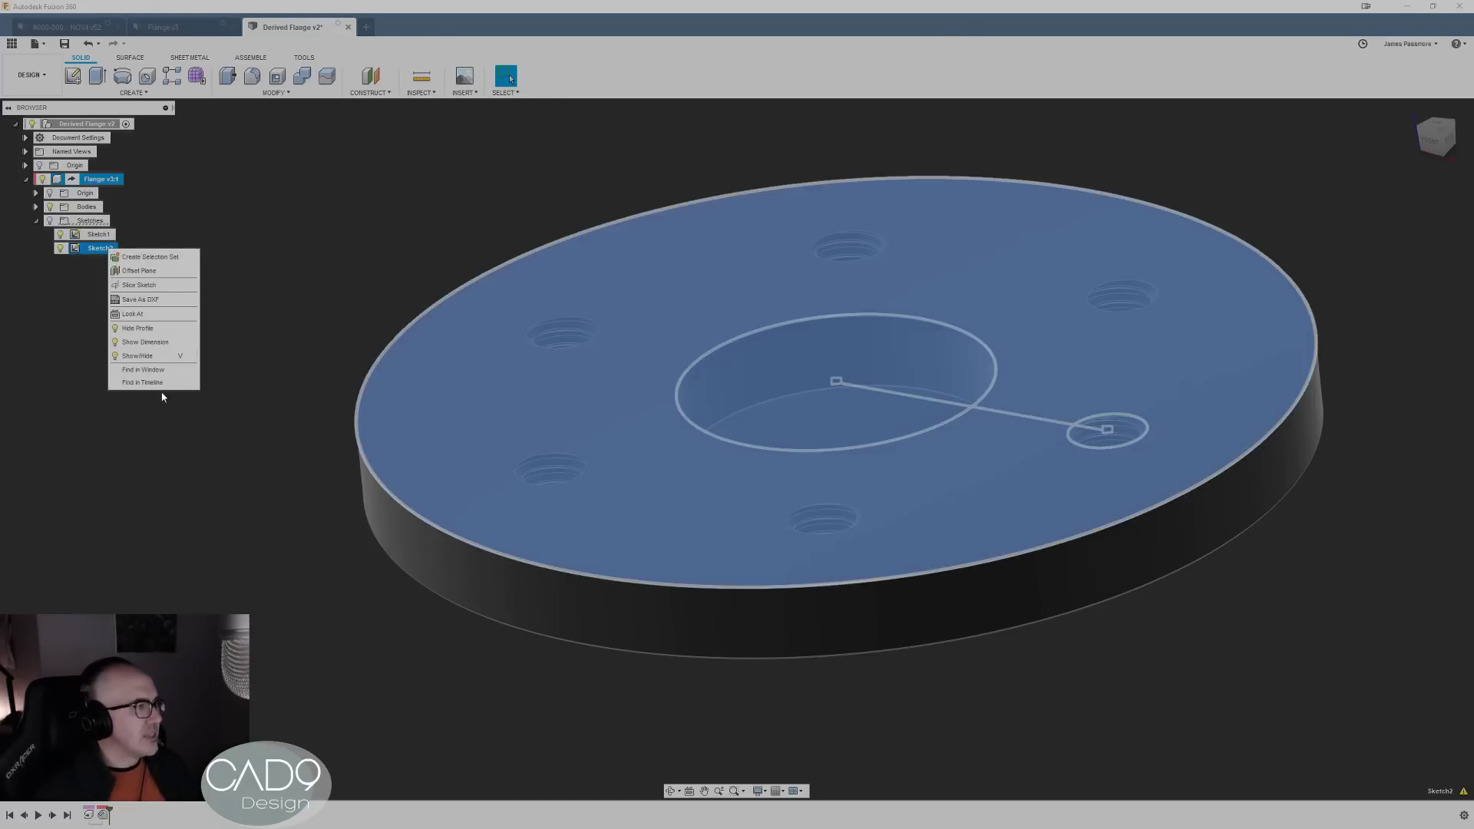
left_click(287, 575)
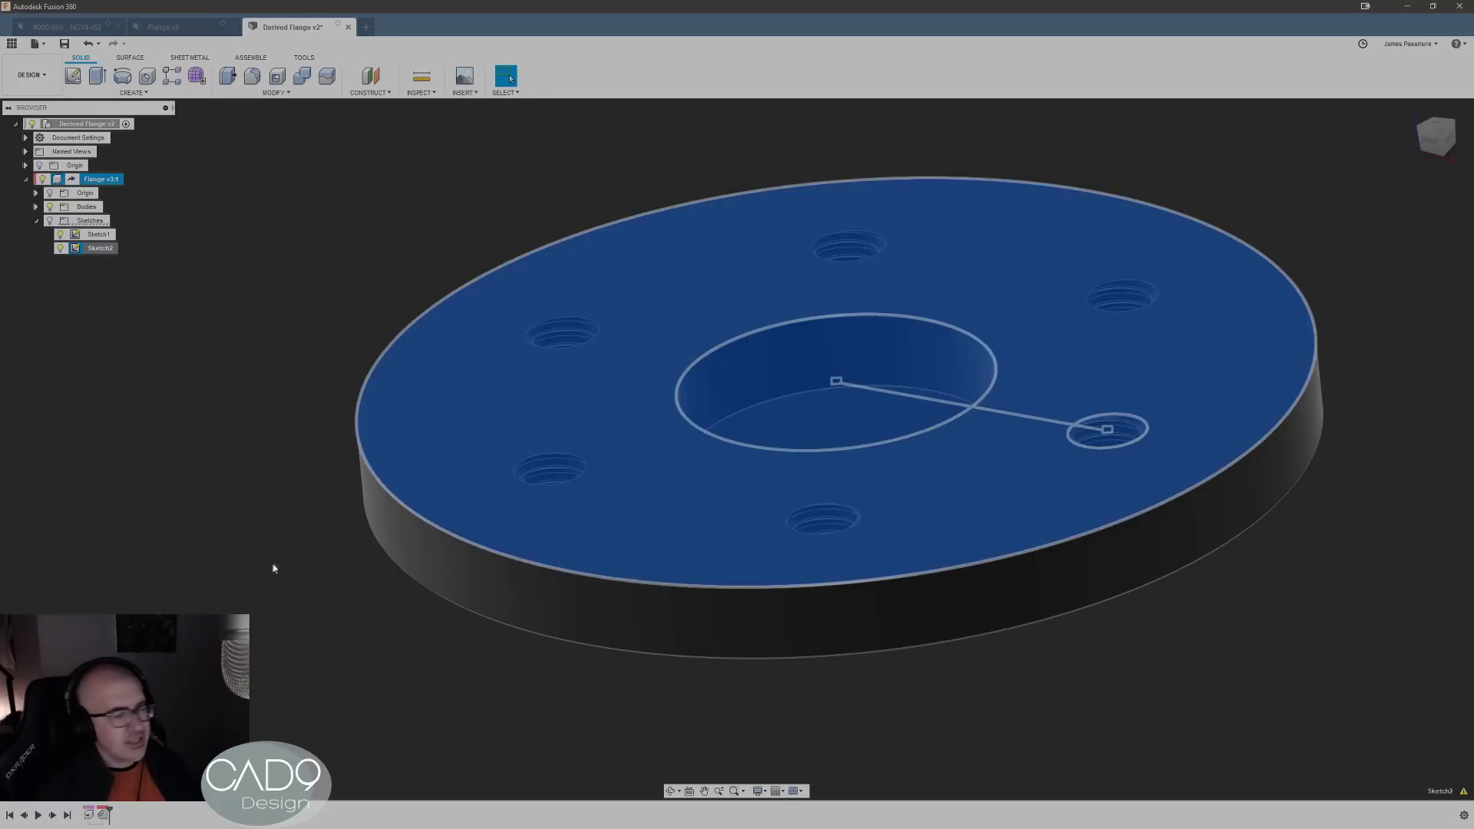
left_click(272, 568)
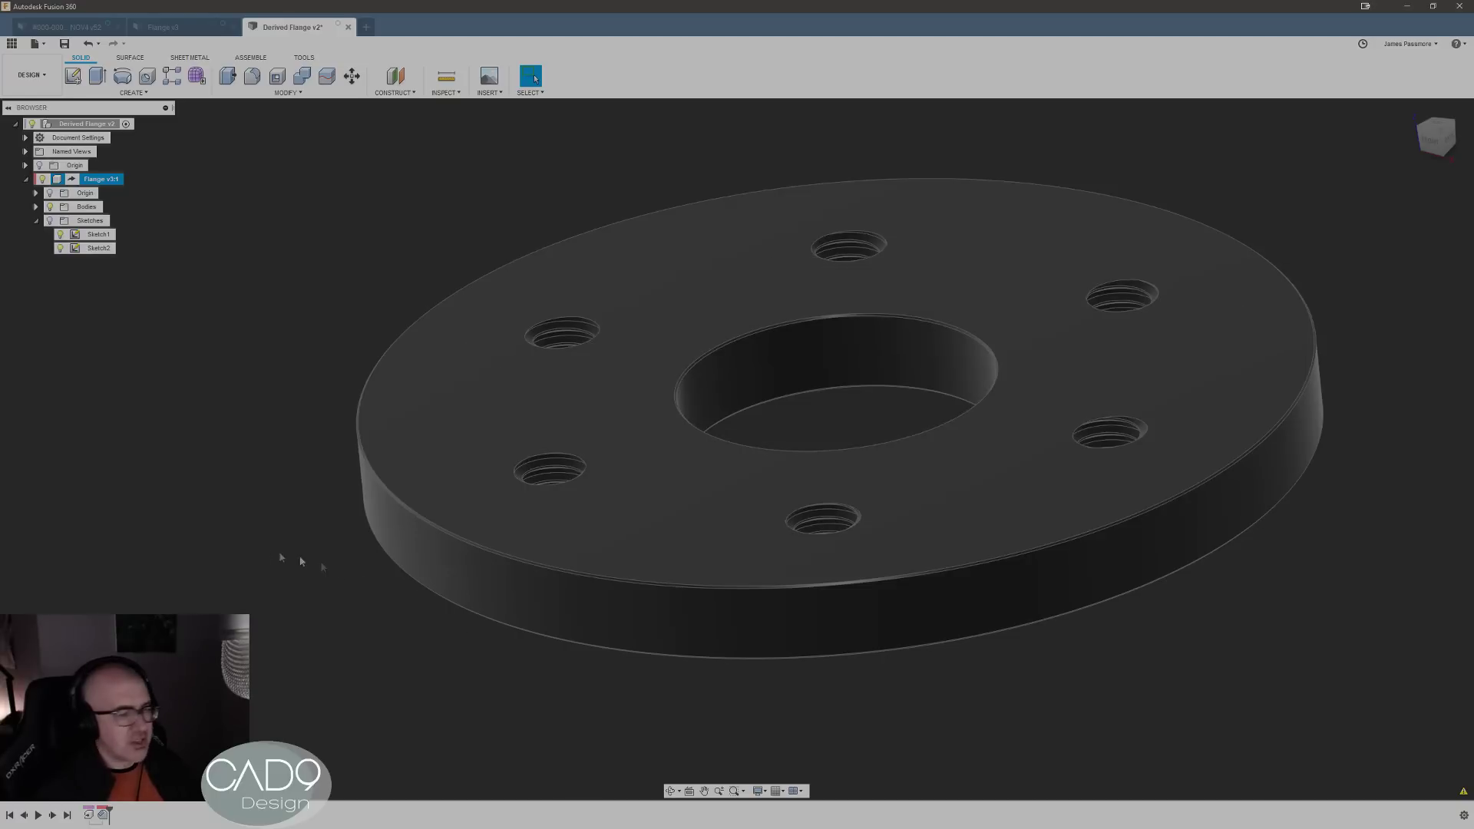
- Break the derive feature's link to the source Flange design, converting the derived bodies to a base feature
left_click(87, 815)
left_click(535, 78)
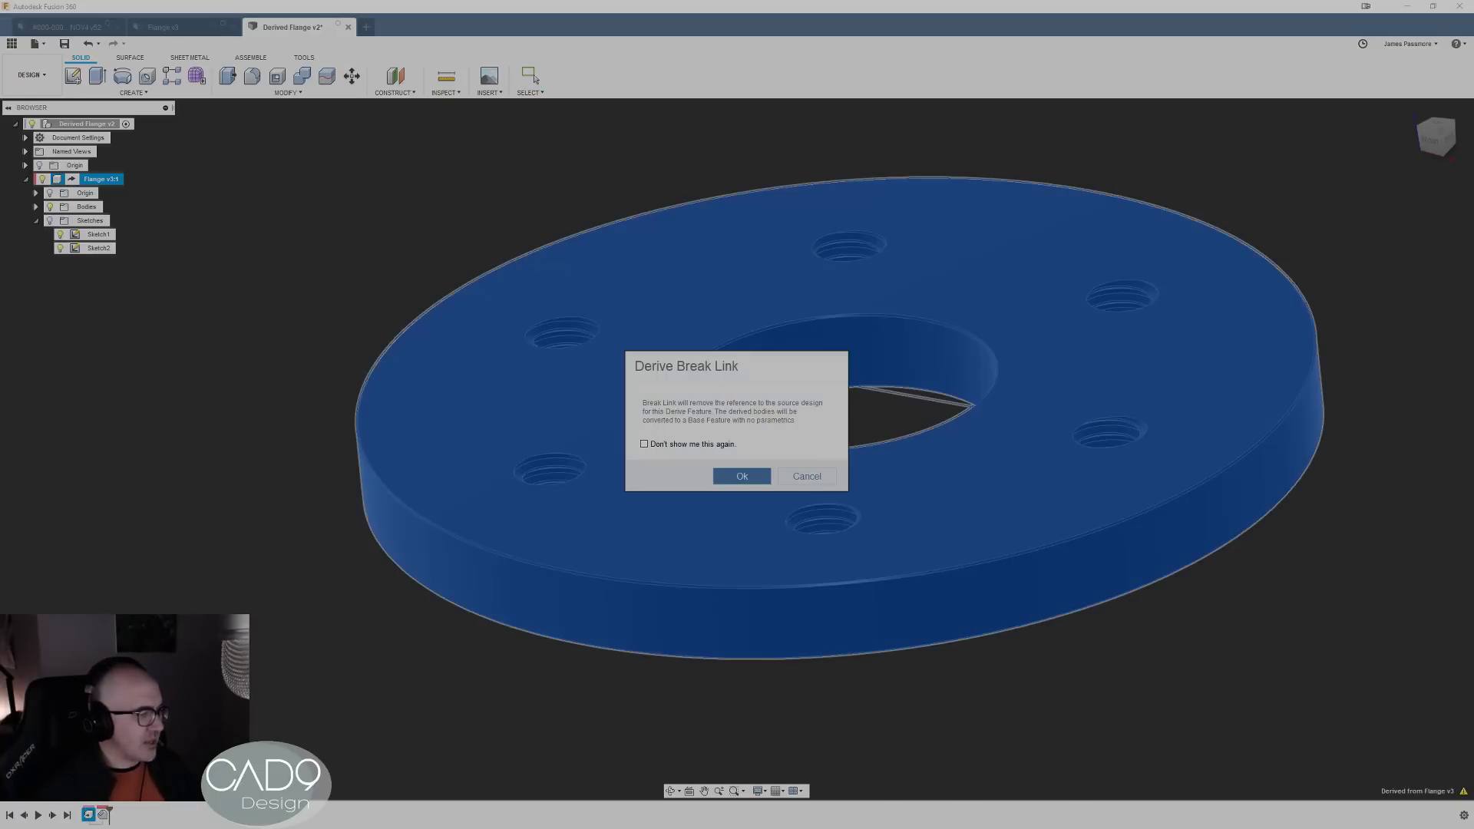
left_click(757, 476)
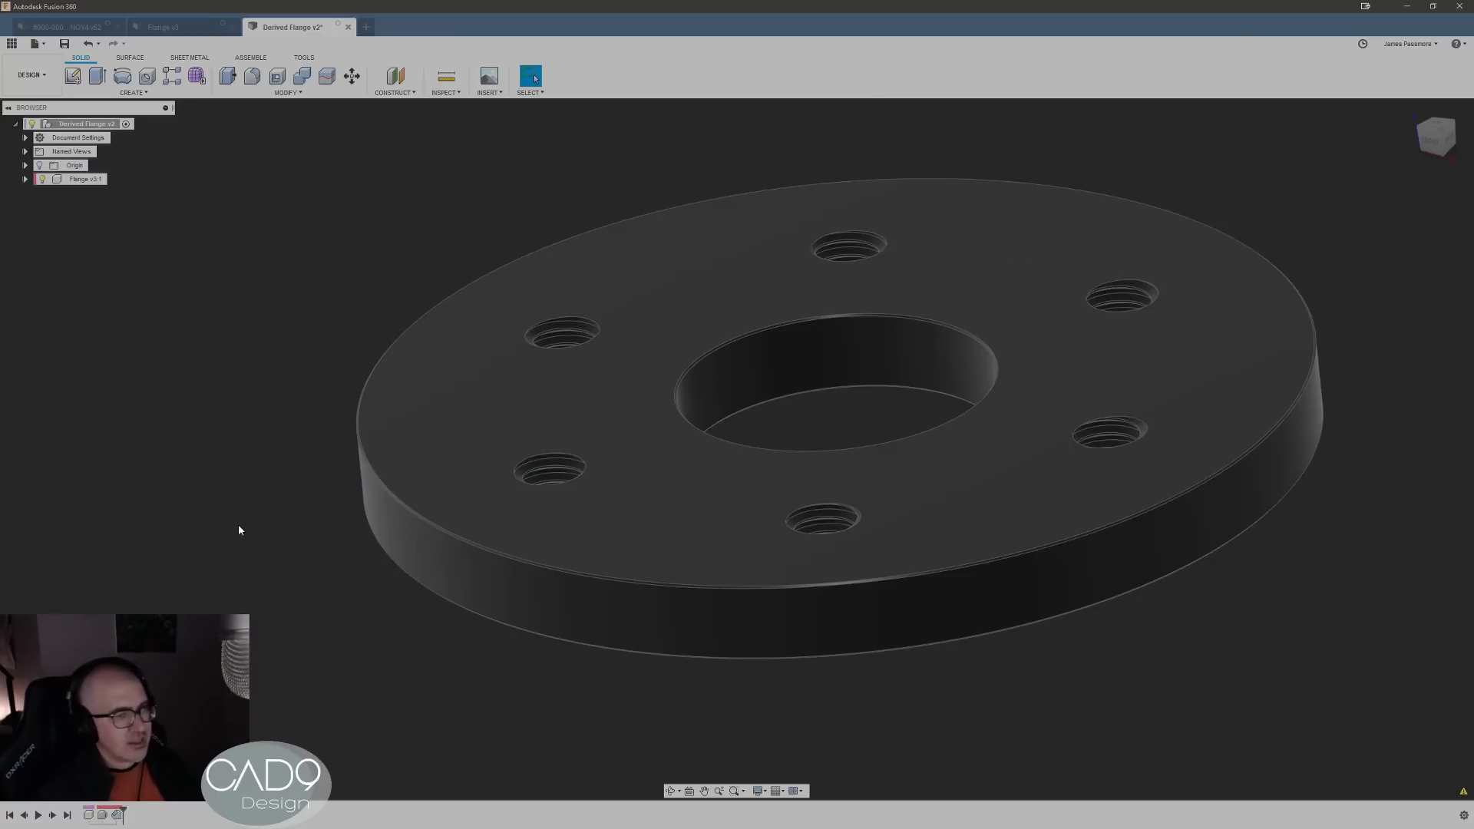
- Make the derived Flange component's sketches visible, and examine Sketch2's available commands and its centre-bore circle
left_click(26, 179)
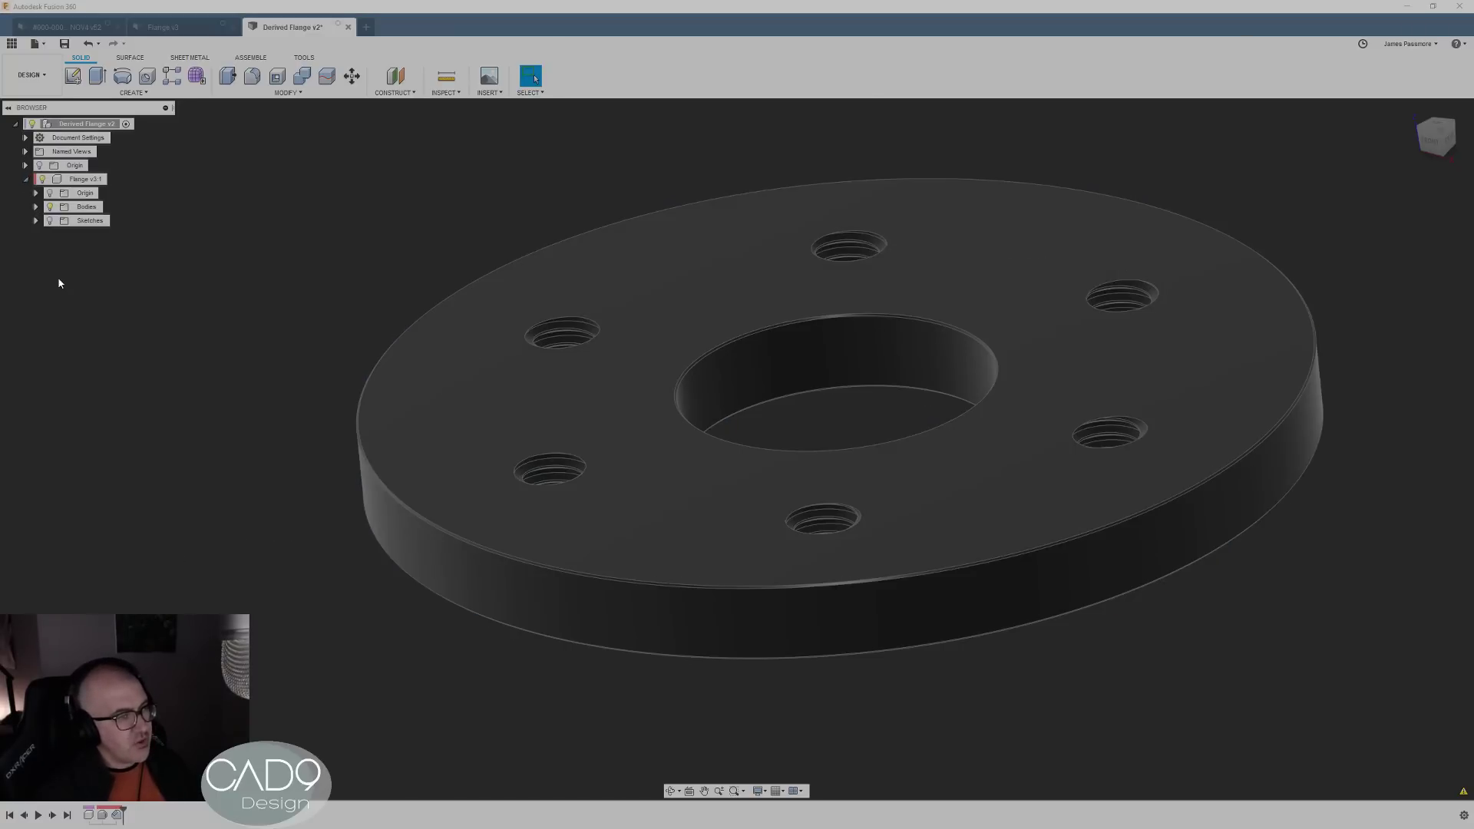
left_click(35, 220)
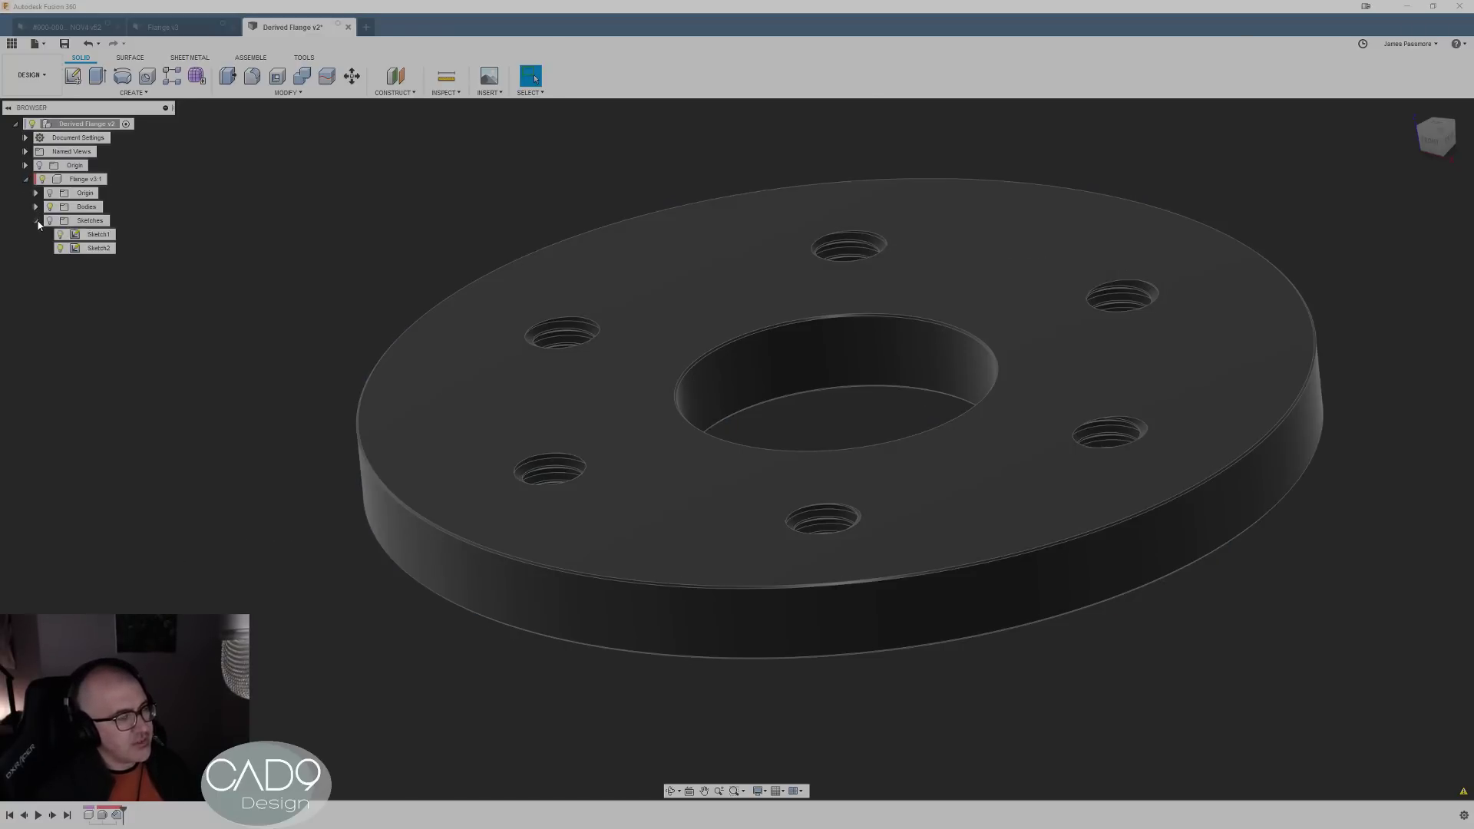
right_click(98, 248)
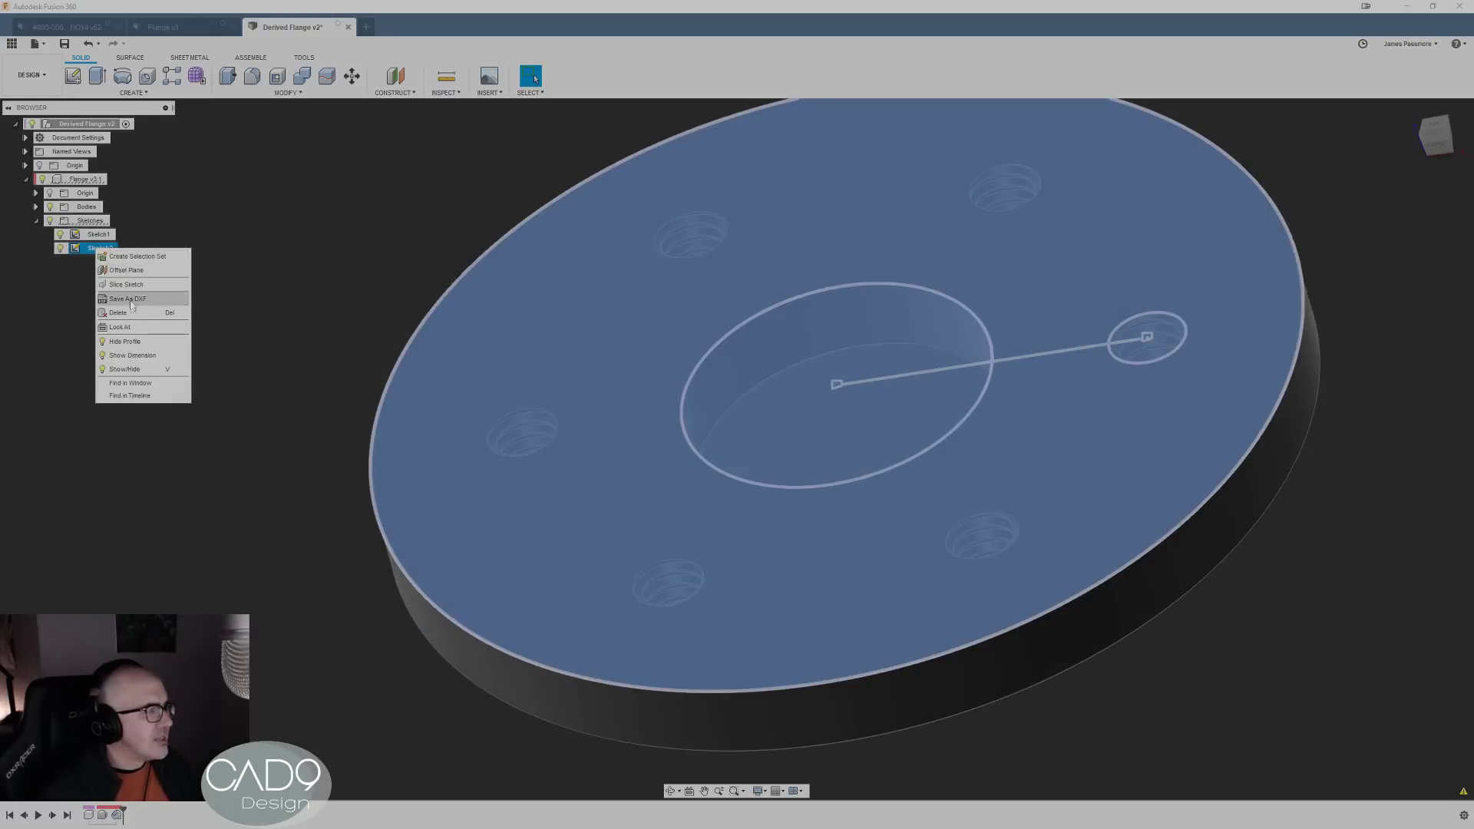
left_click(155, 478)
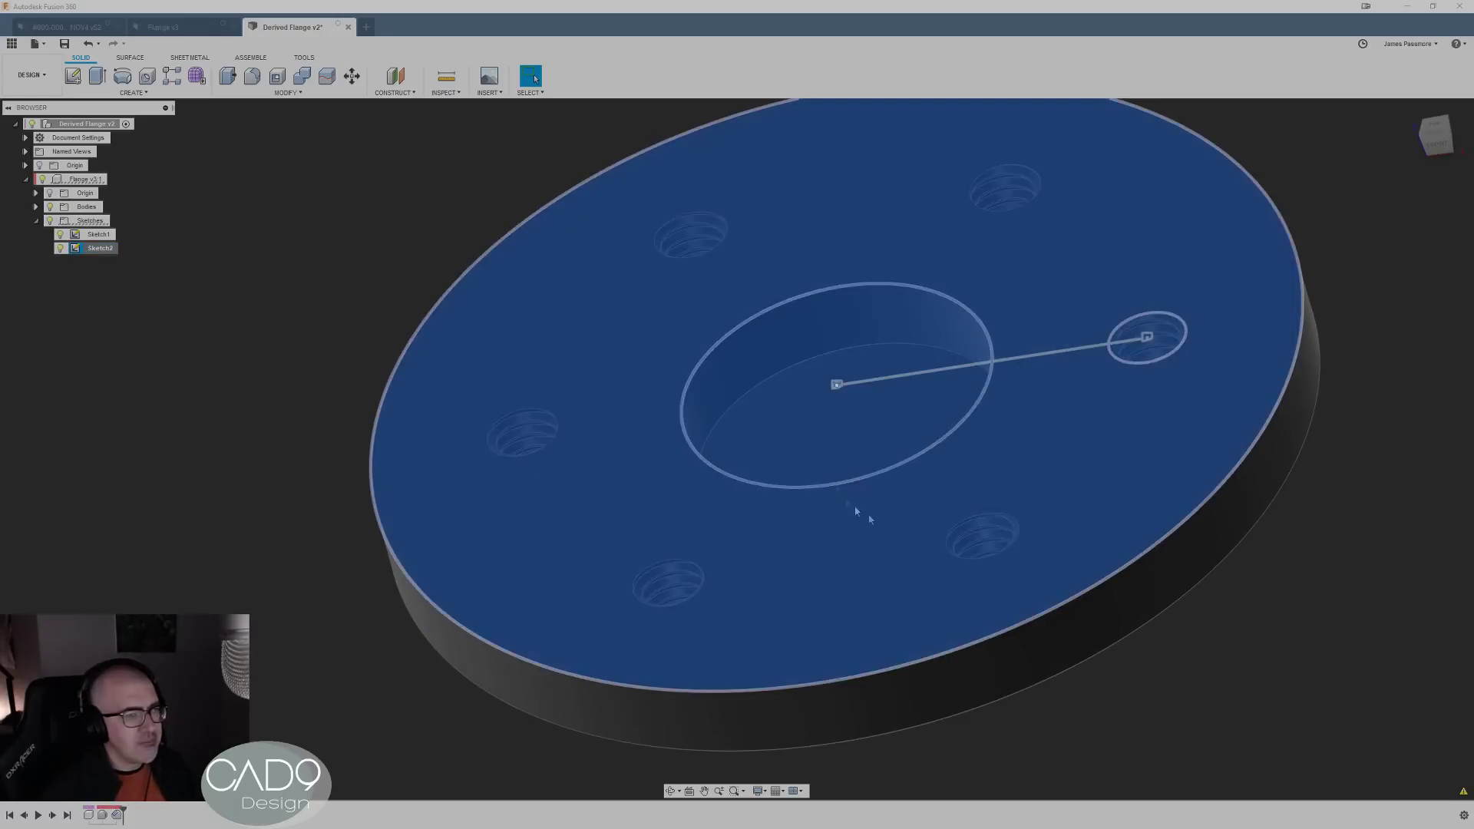
left_click(1246, 704)
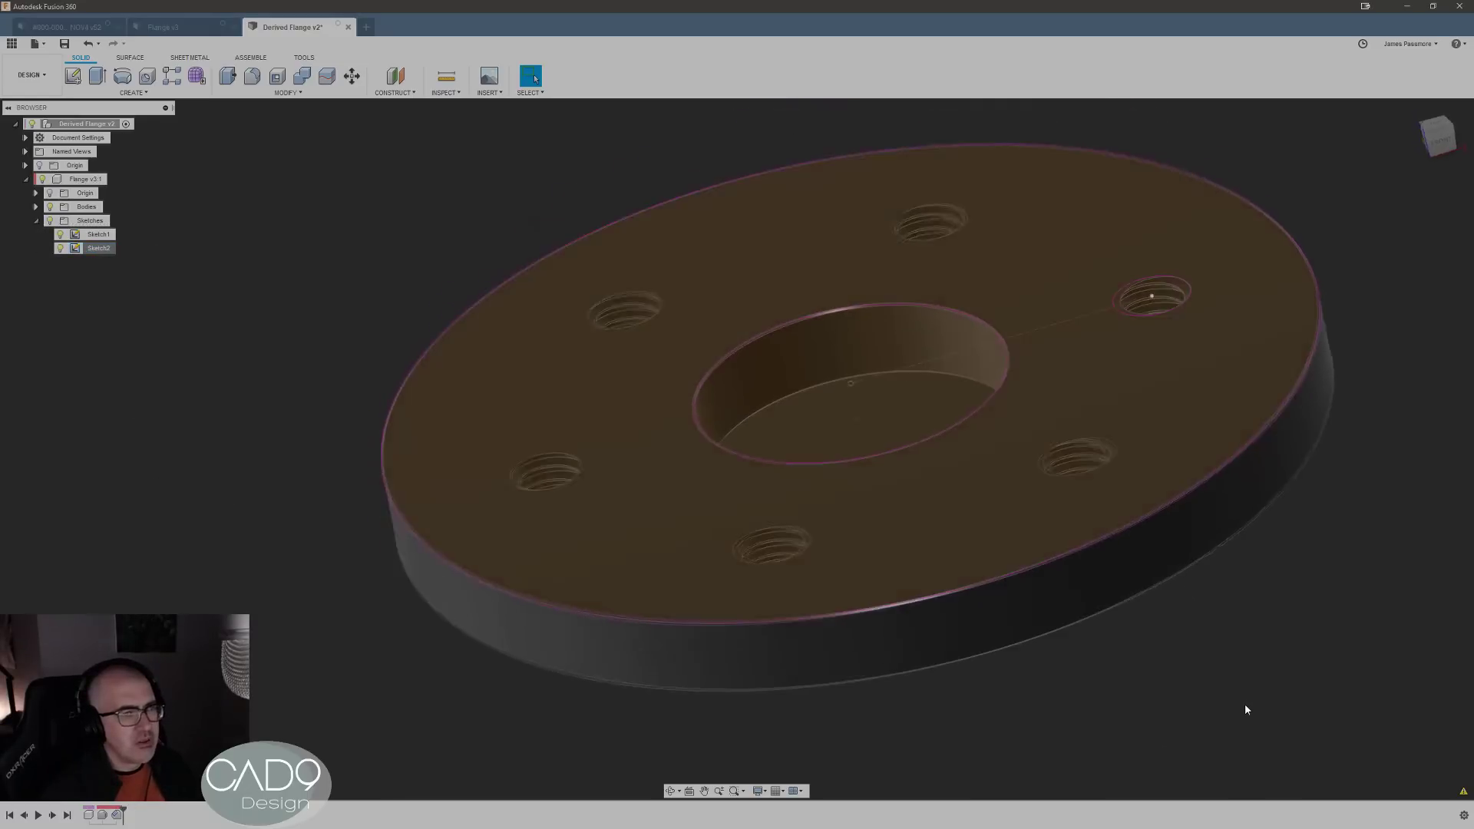
left_click(905, 456)
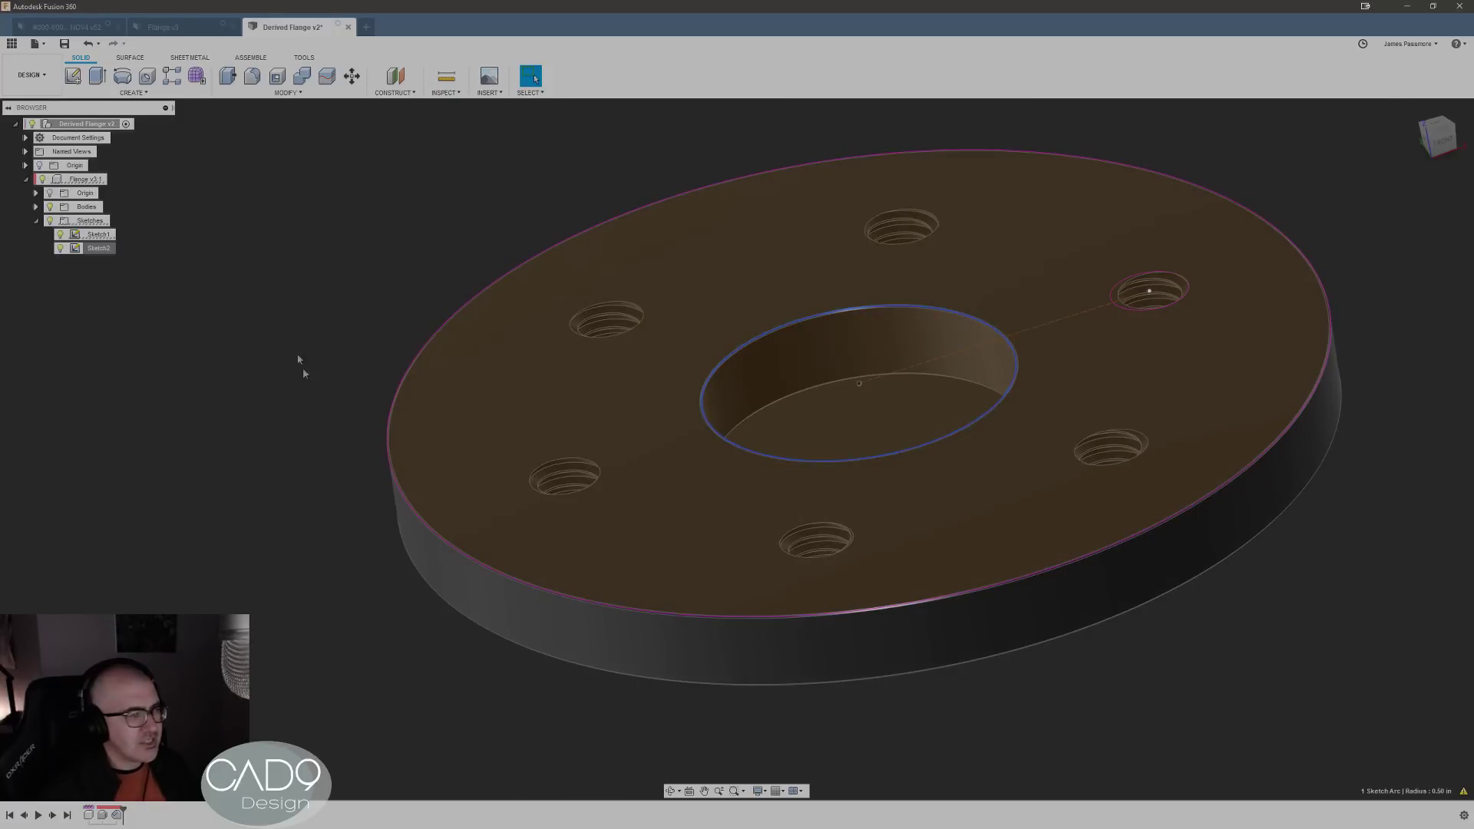
- Recheck the commands offered for the derived Sketch2, looking for a way to edit it
right_click(97, 248)
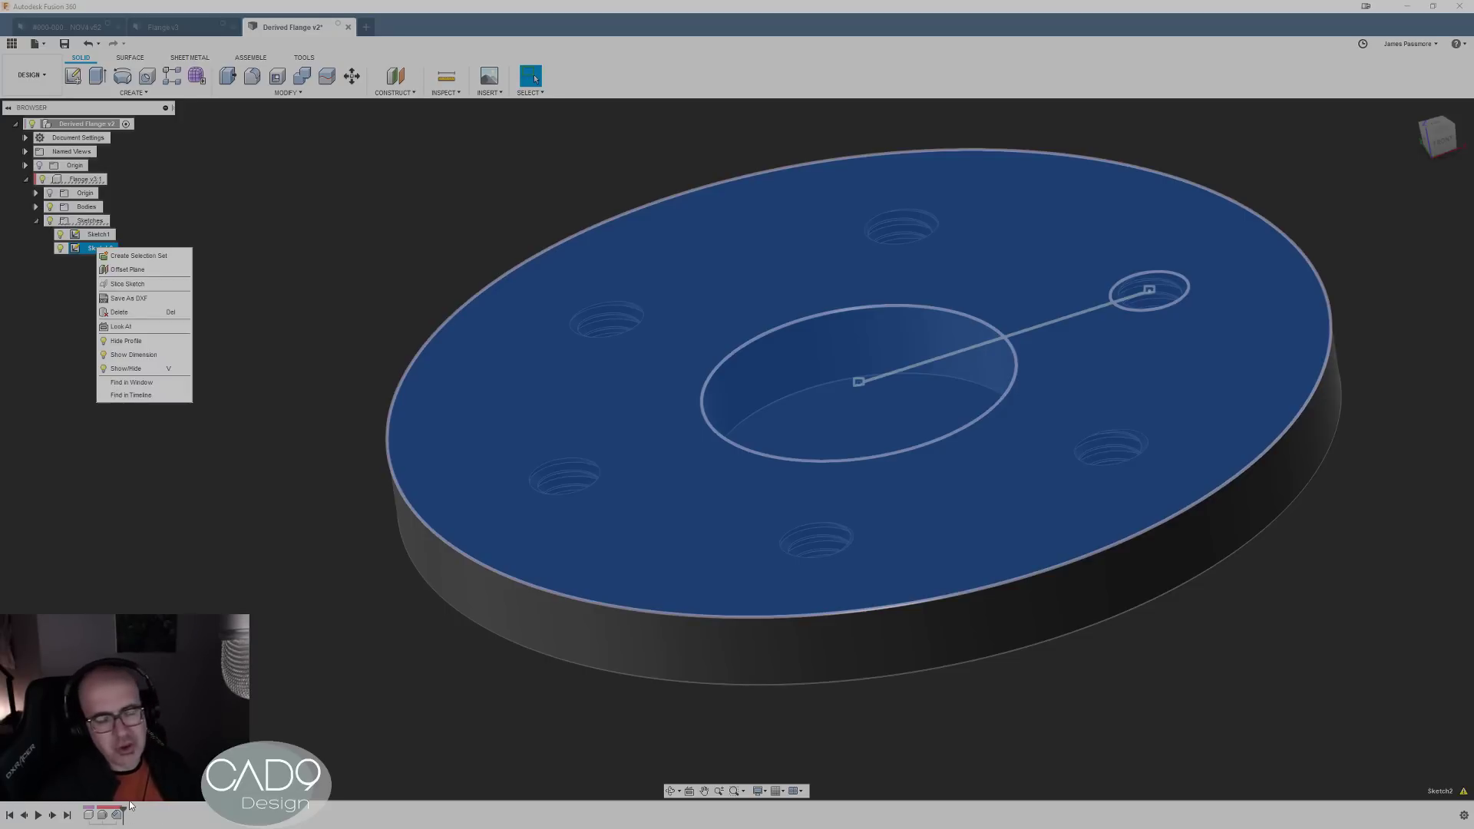
left_click(154, 499)
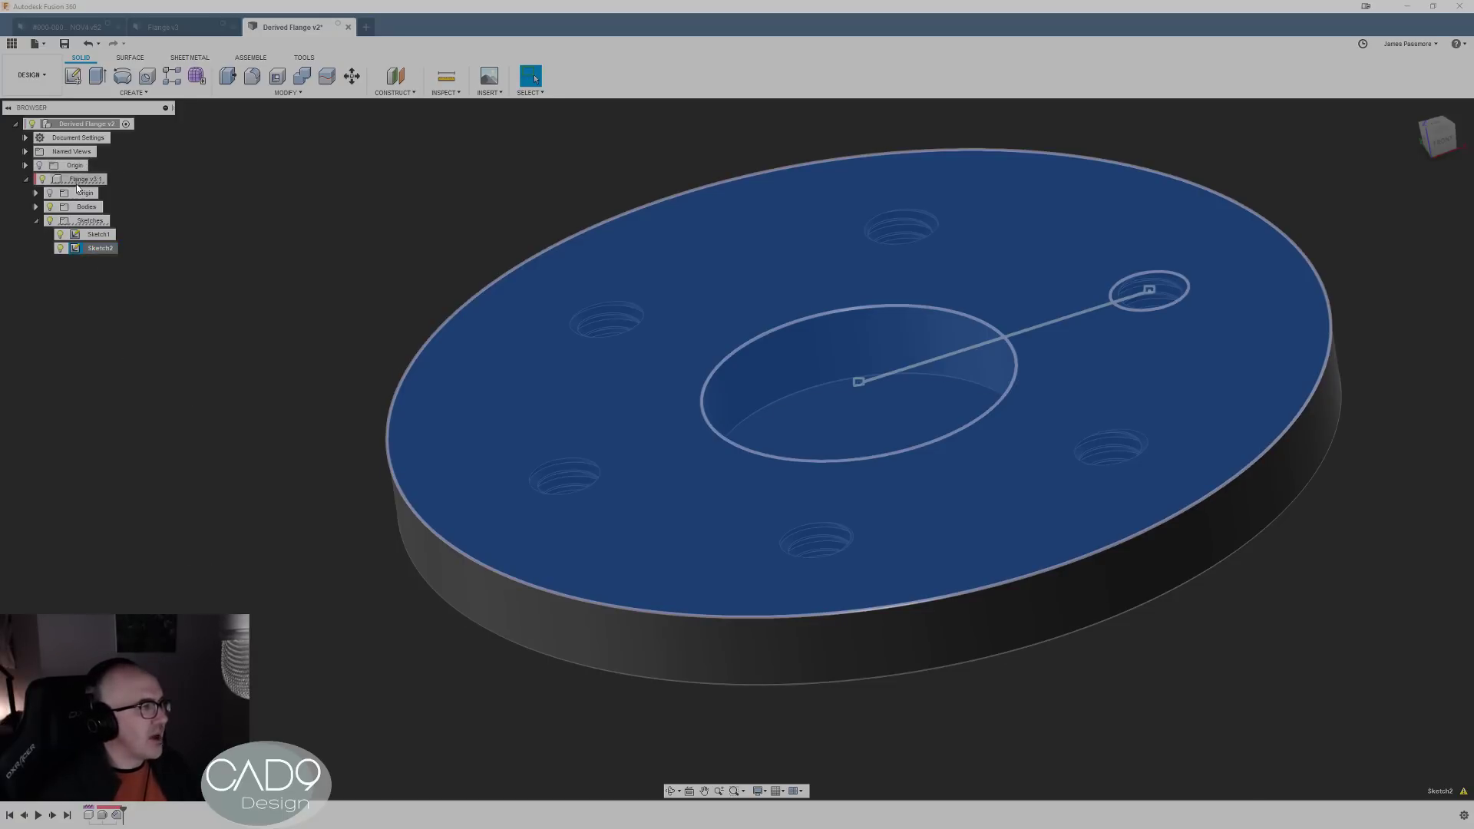
left_click(83, 207)
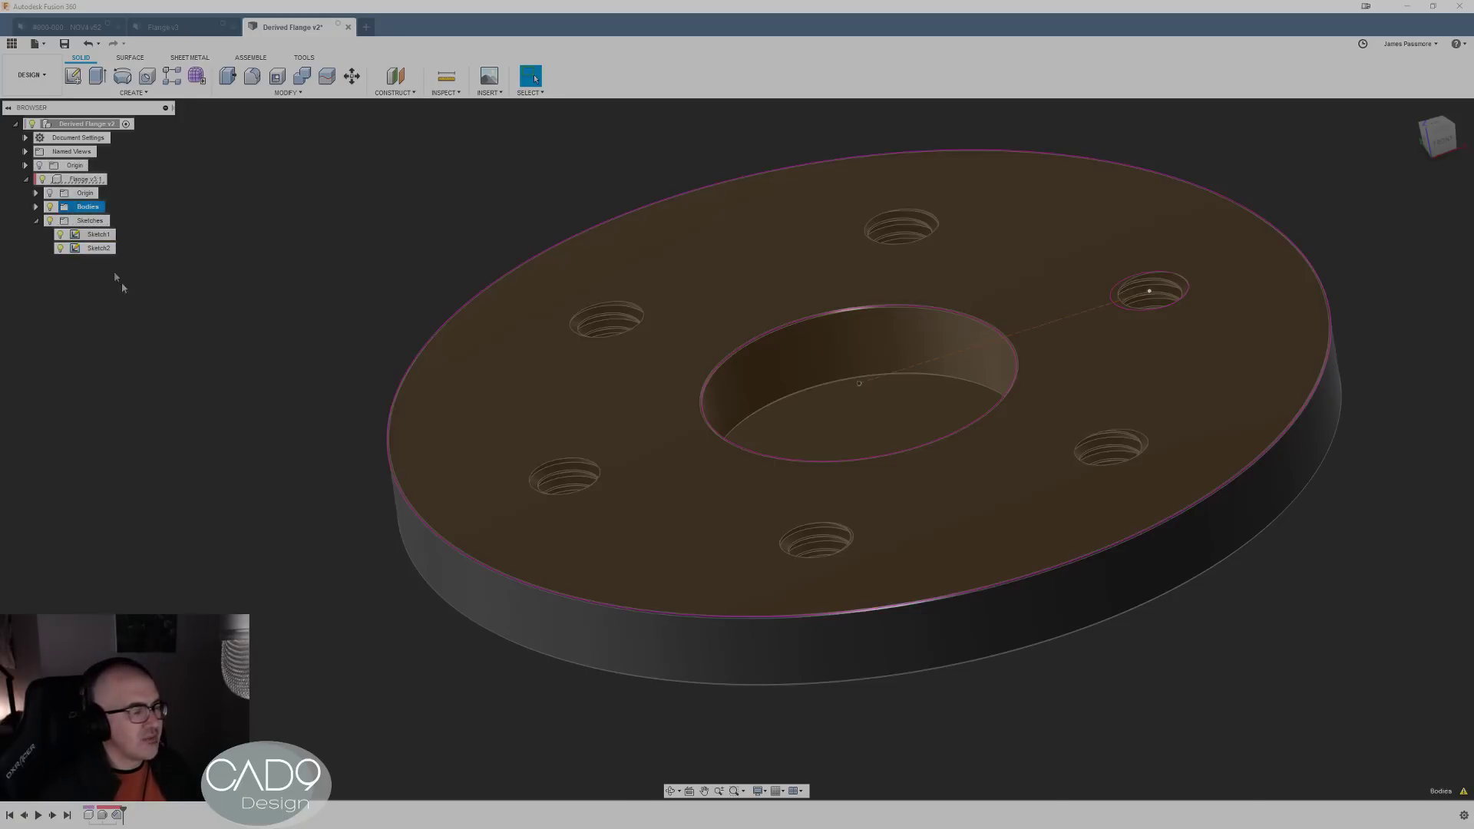
left_click(97, 248)
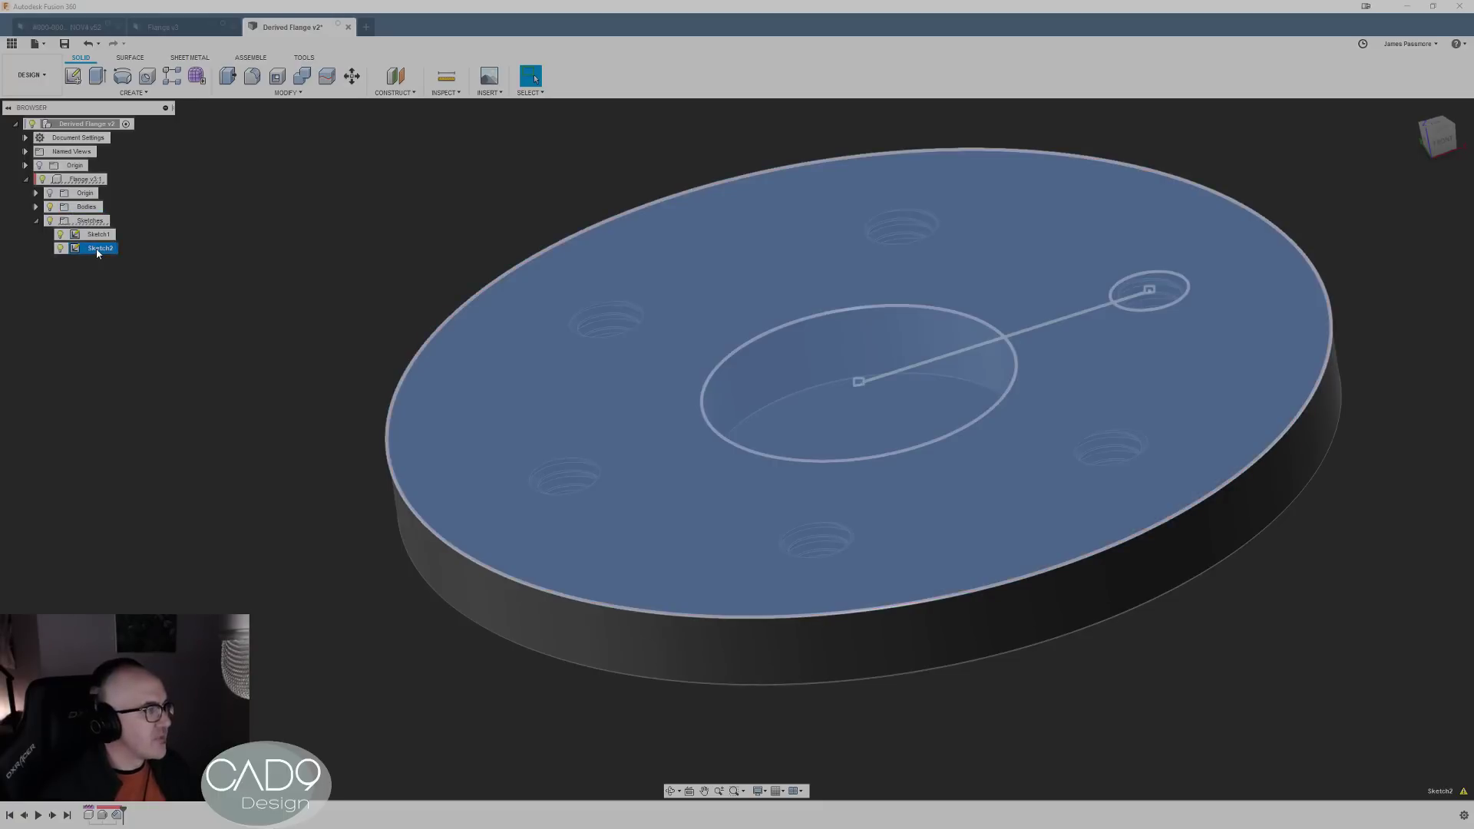
right_click(97, 252)
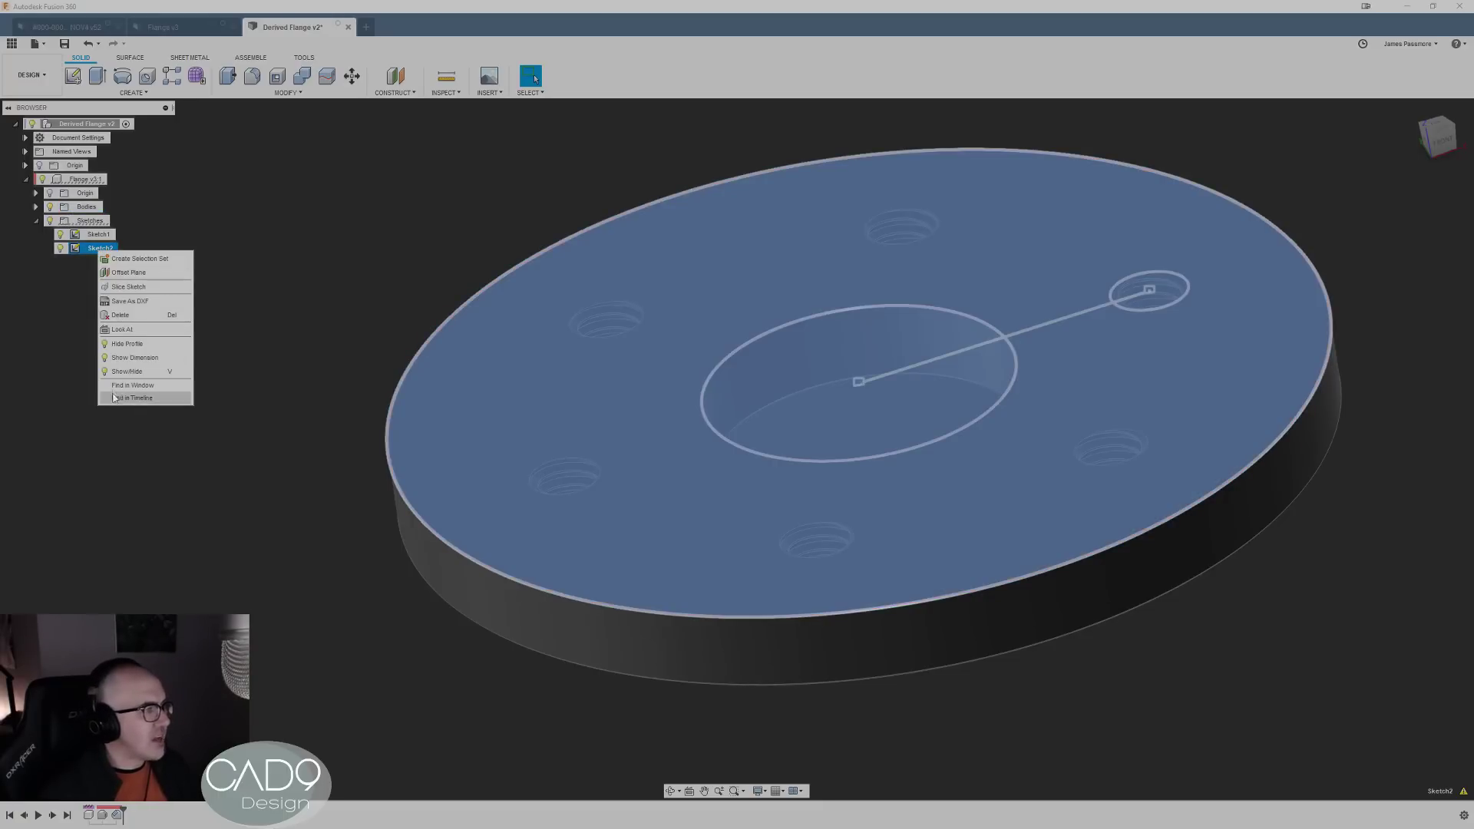
left_click(294, 258)
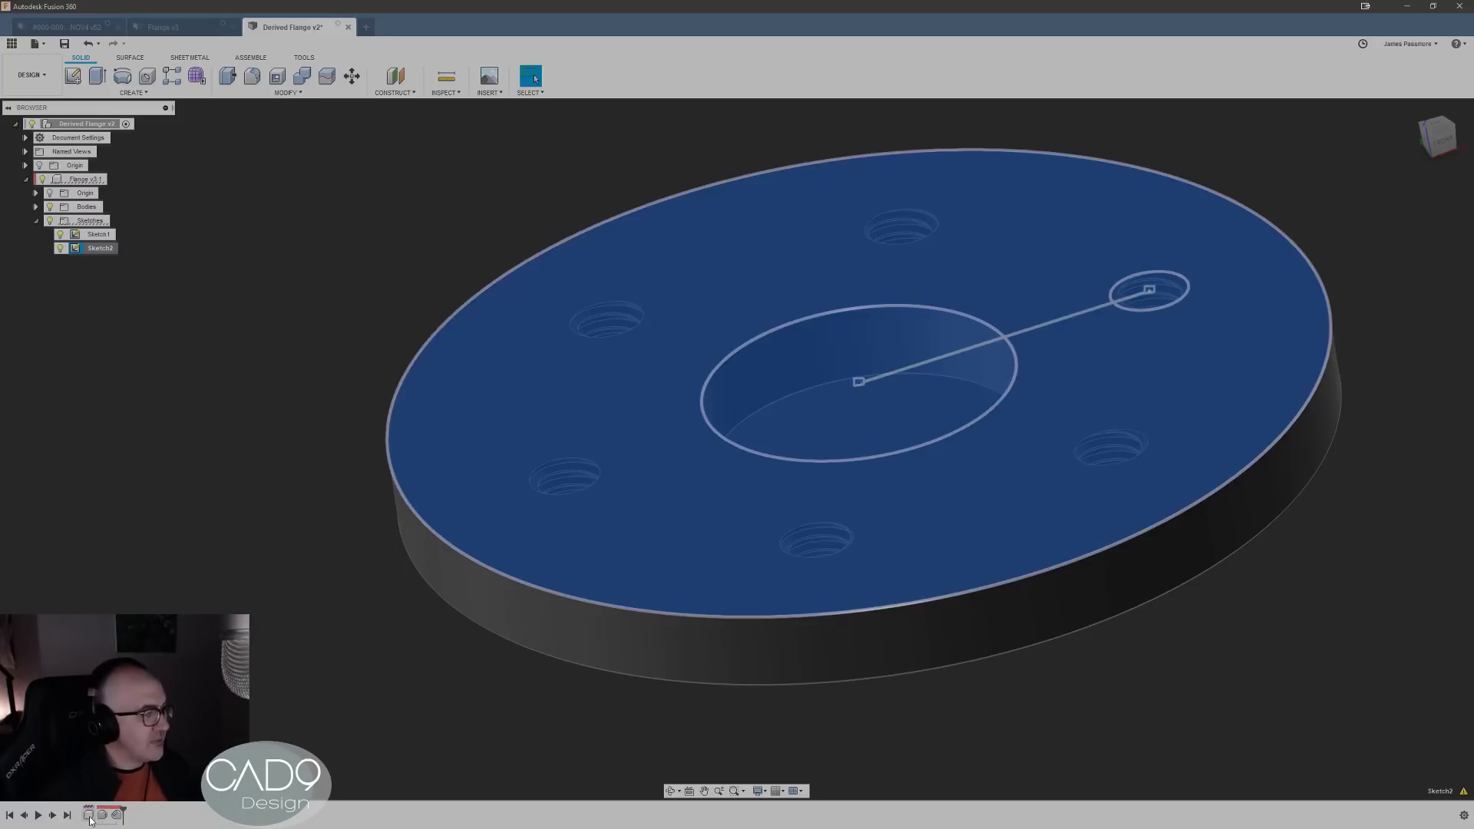
- Turn off design history capture for the Derived Flange design, removing its timeline
right_click(75, 123)
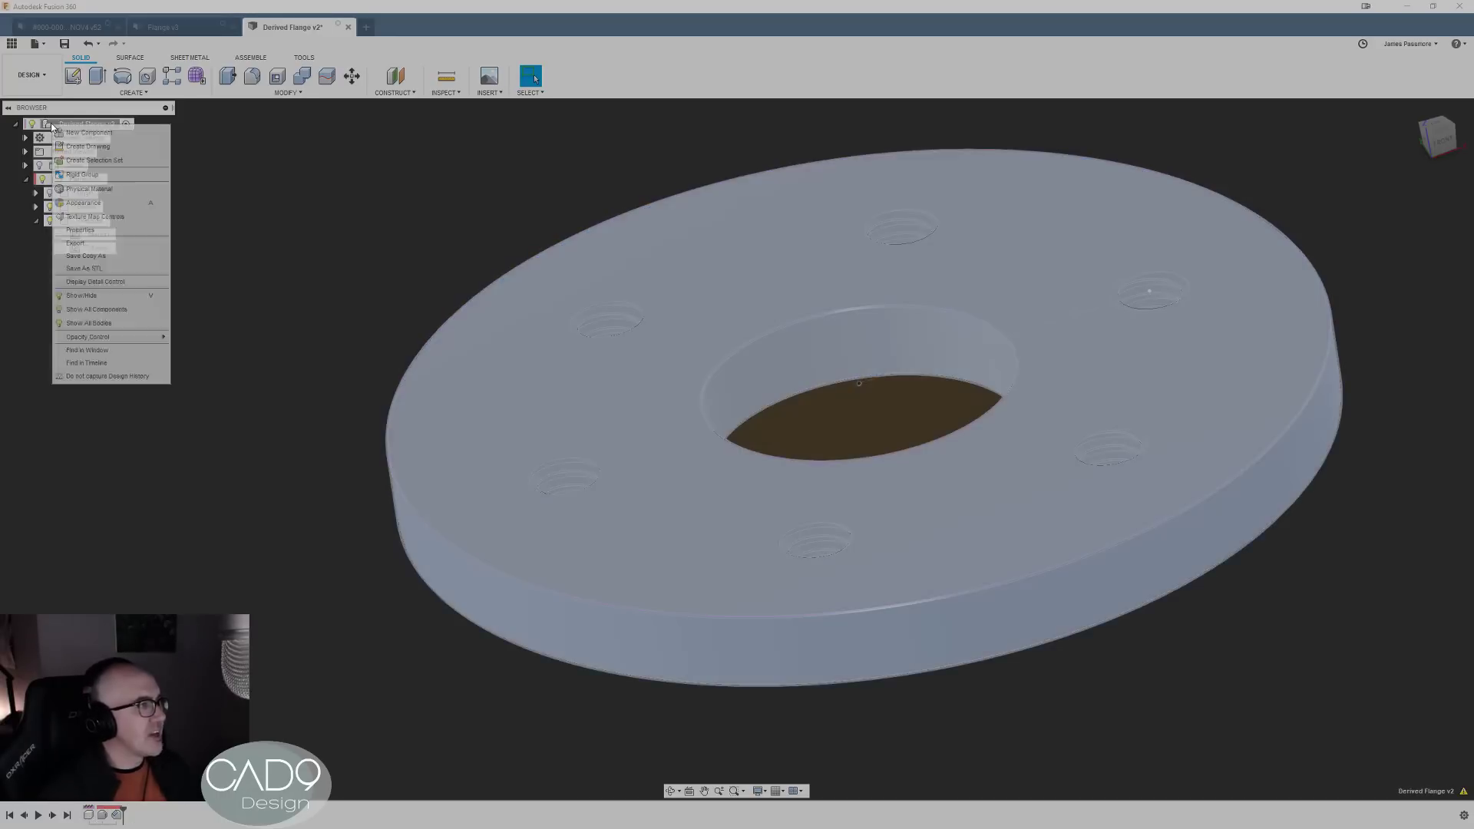
left_click(99, 376)
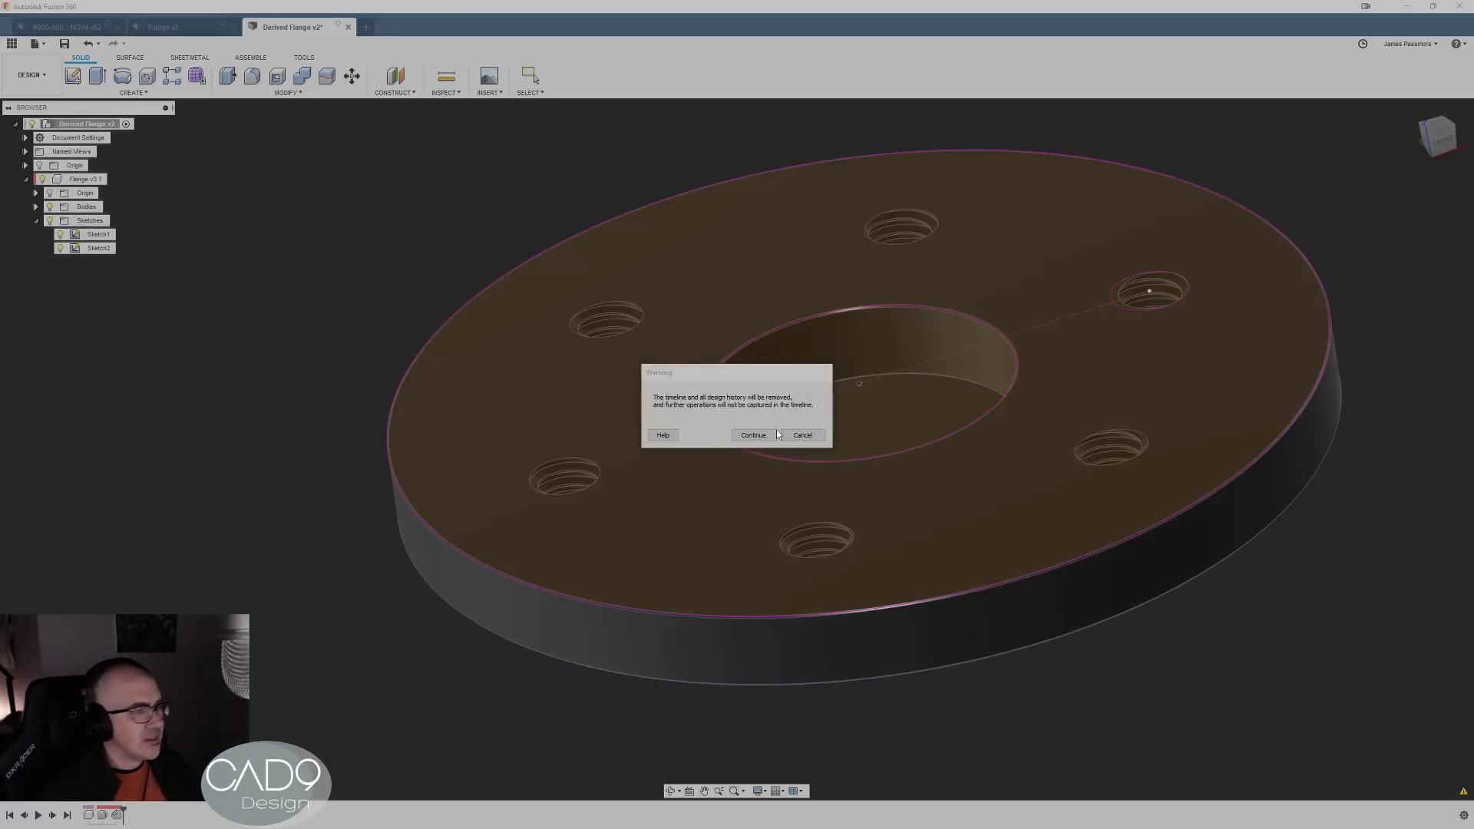
left_click(753, 435)
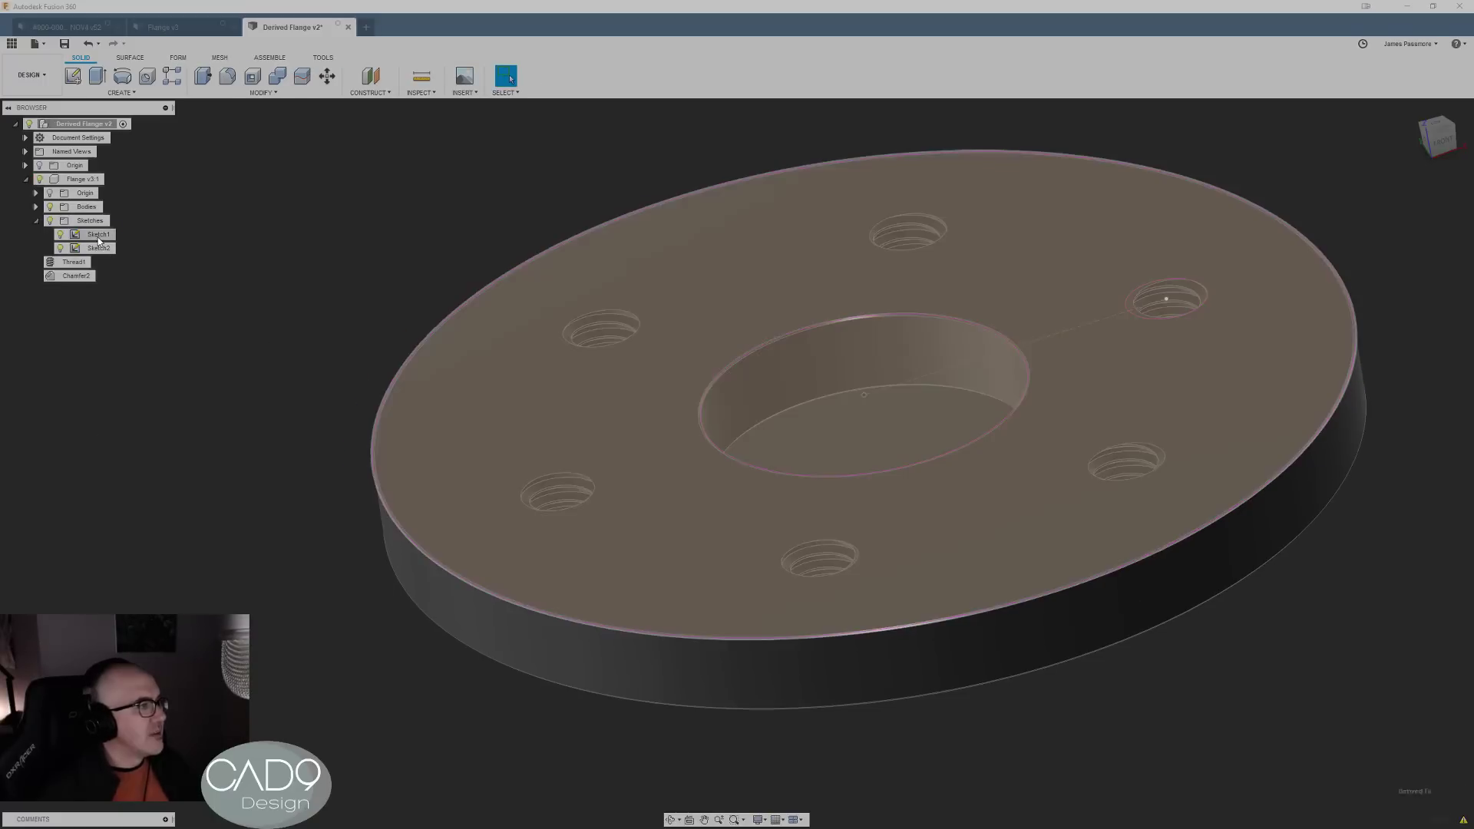
- Enlarge the sketch circle around a threaded hole to a radius of about 0.252 in, and undo back to the captured design history
right_click(98, 235)
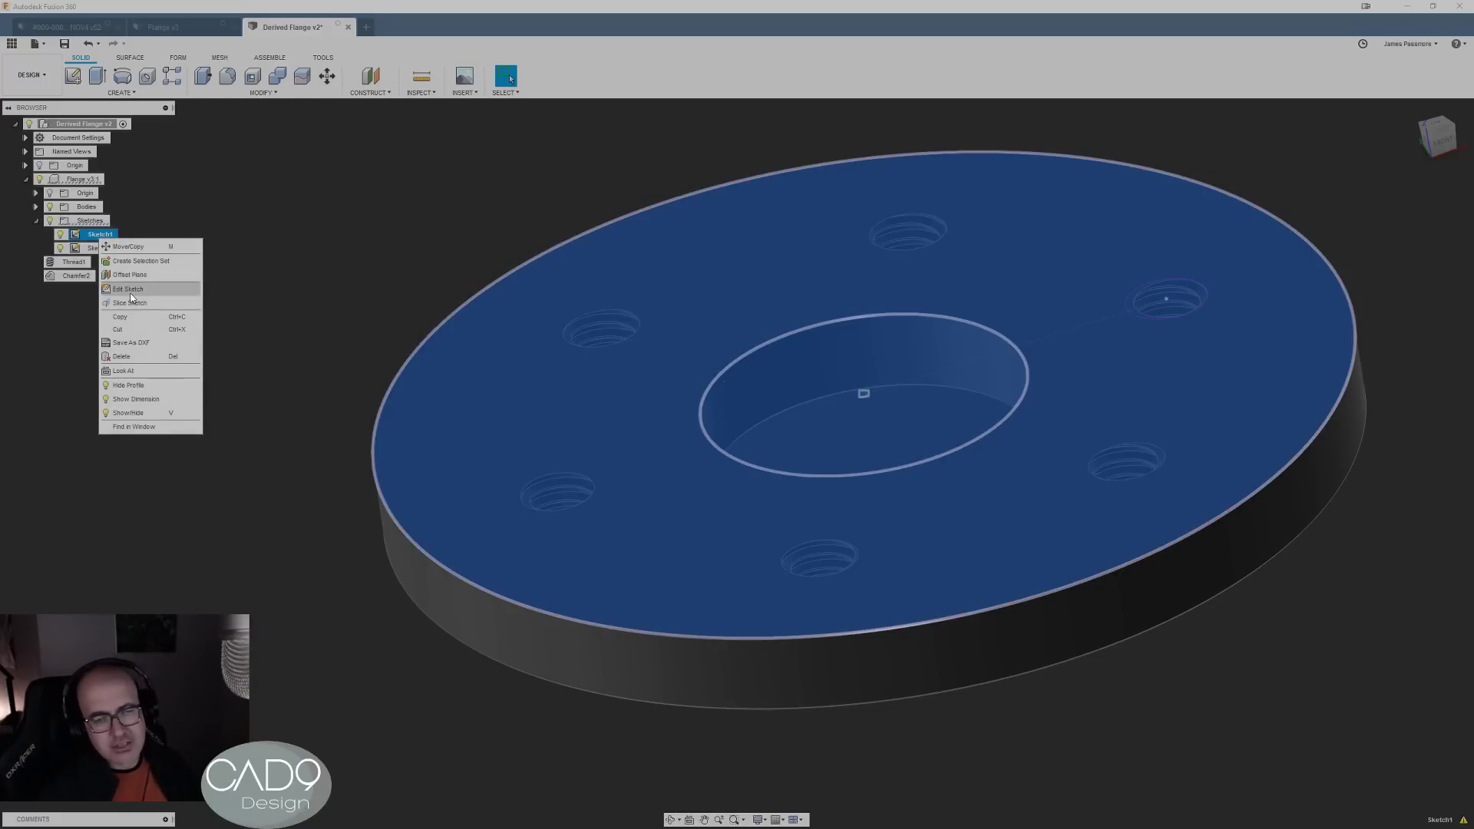
left_click(184, 538)
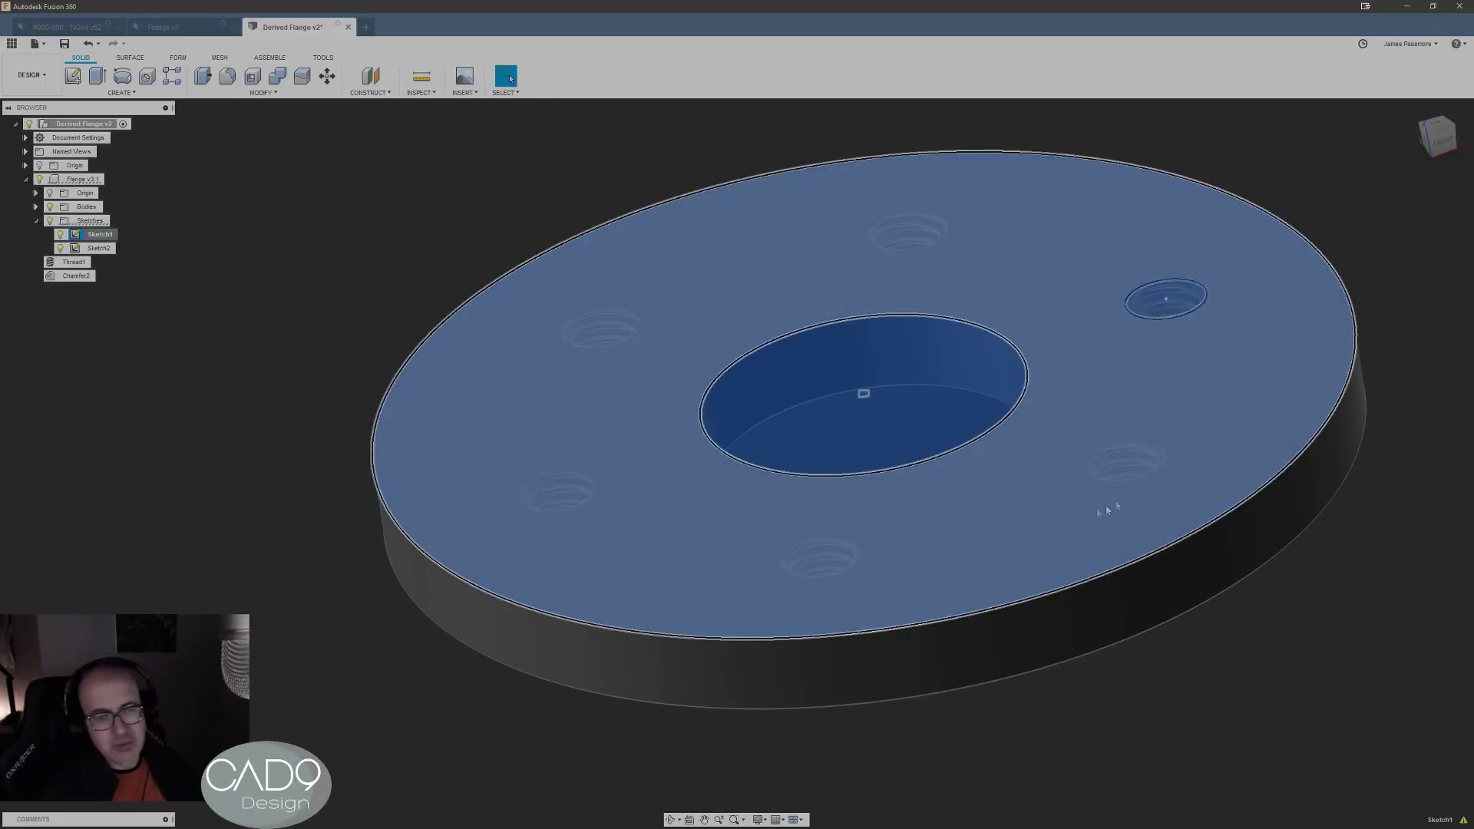
left_click(1140, 328)
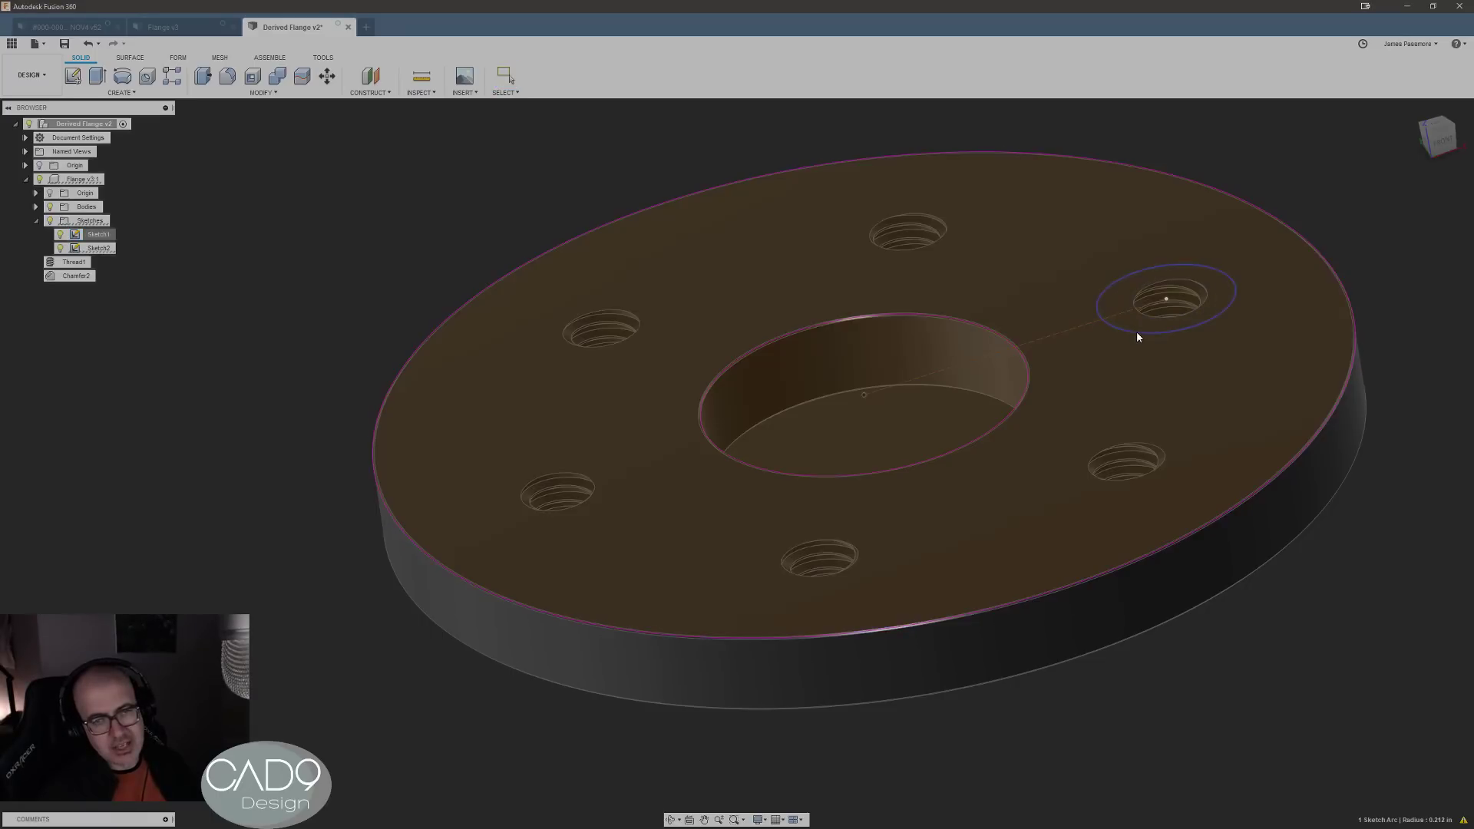
left_click(1211, 693)
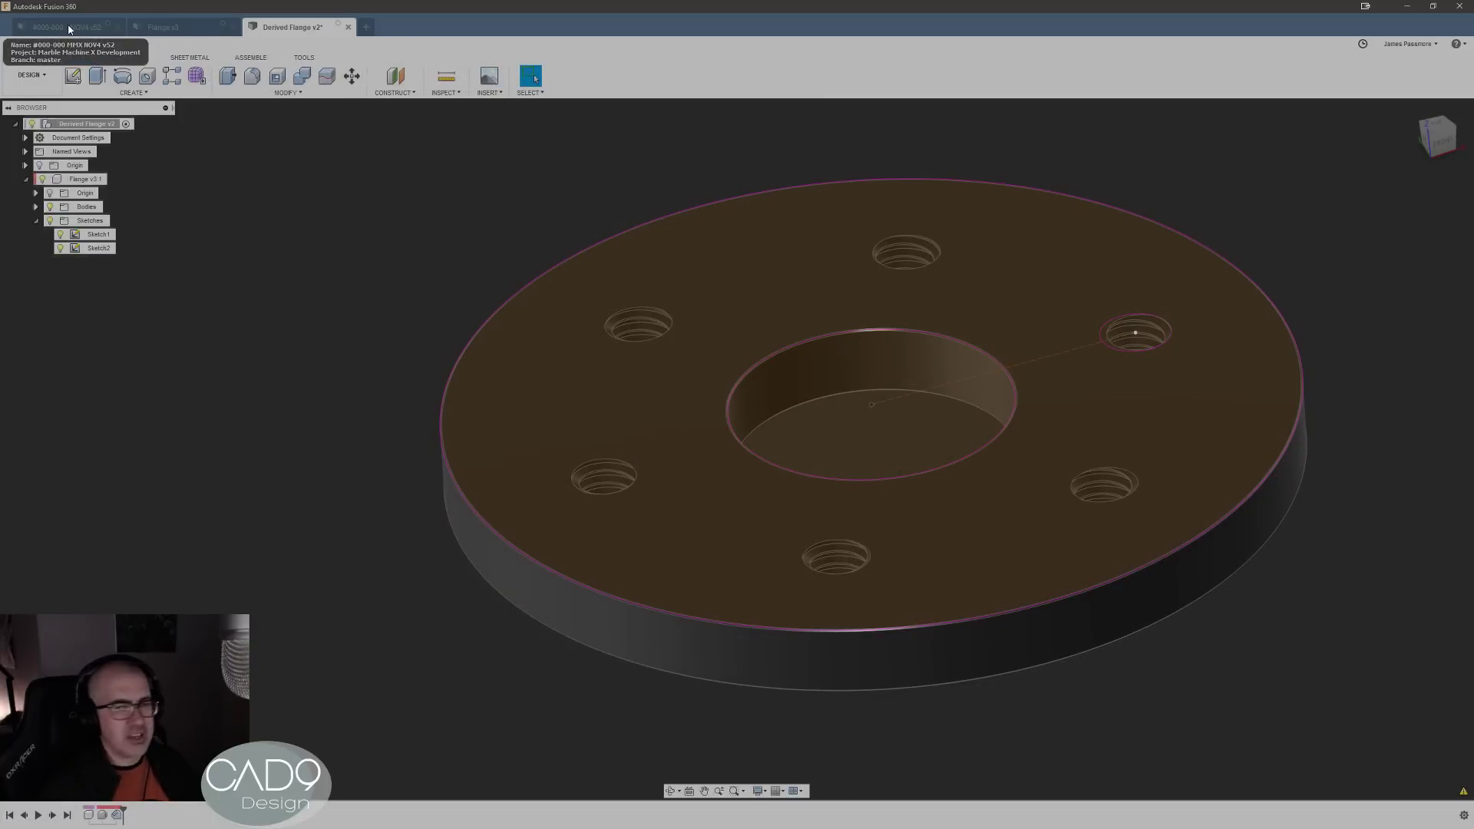
- Switch to the #000-000 Marble Machine X assembly and check the export file types offered for #100-000 BASE ASSEMBLY, without exporting
left_click(69, 30)
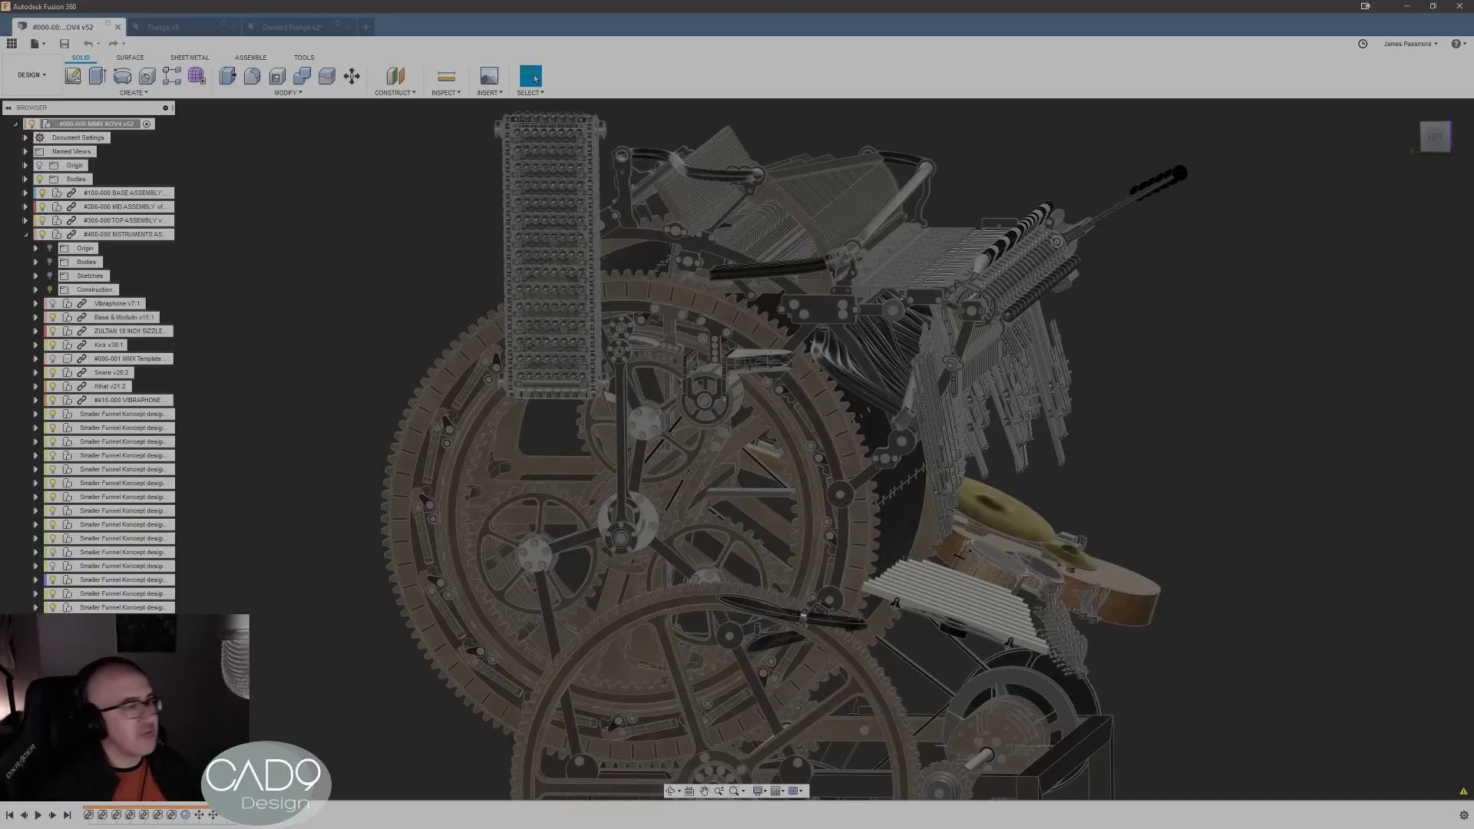
left_click(27, 236)
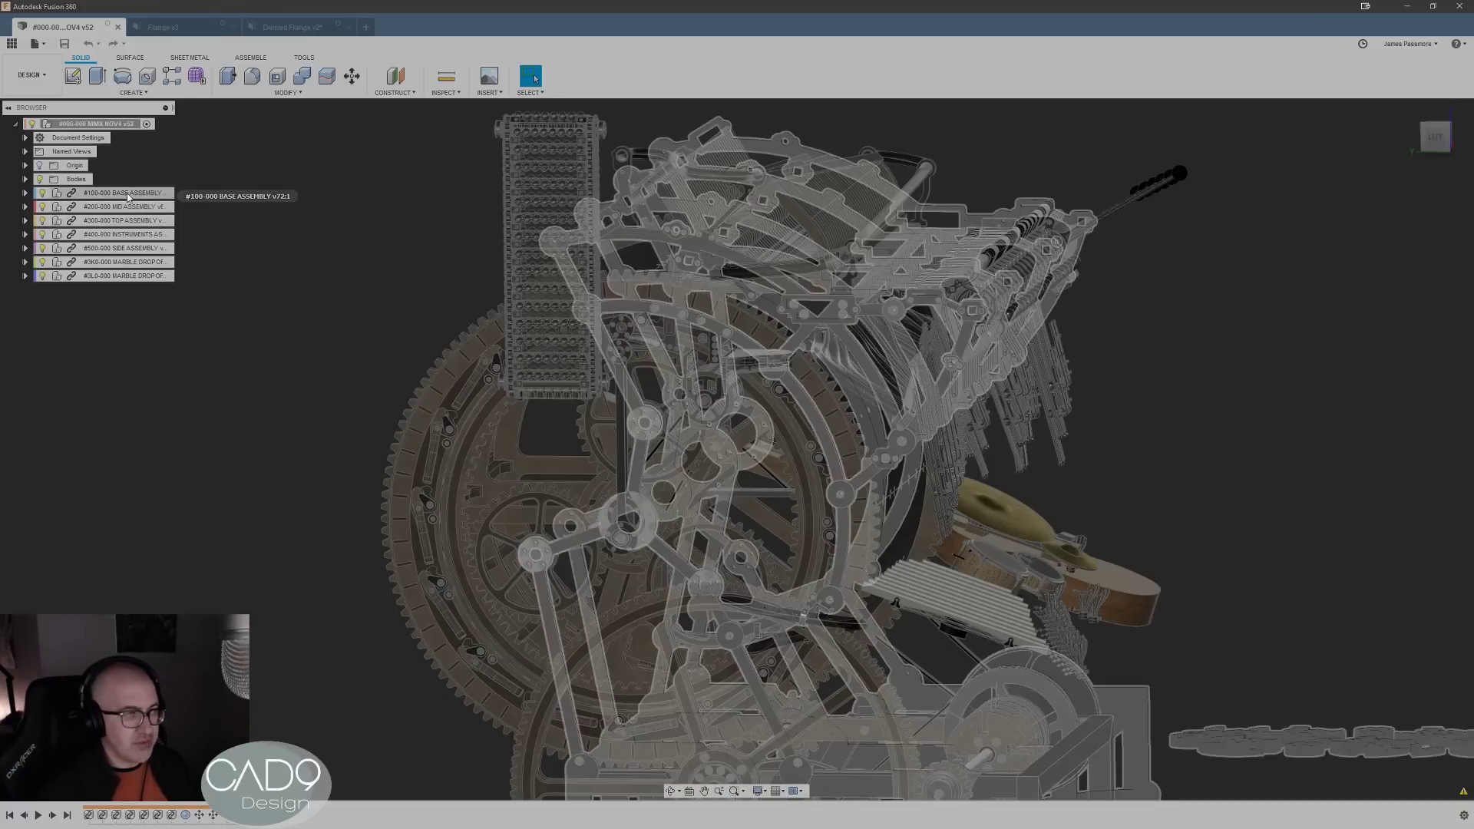
right_click(127, 196)
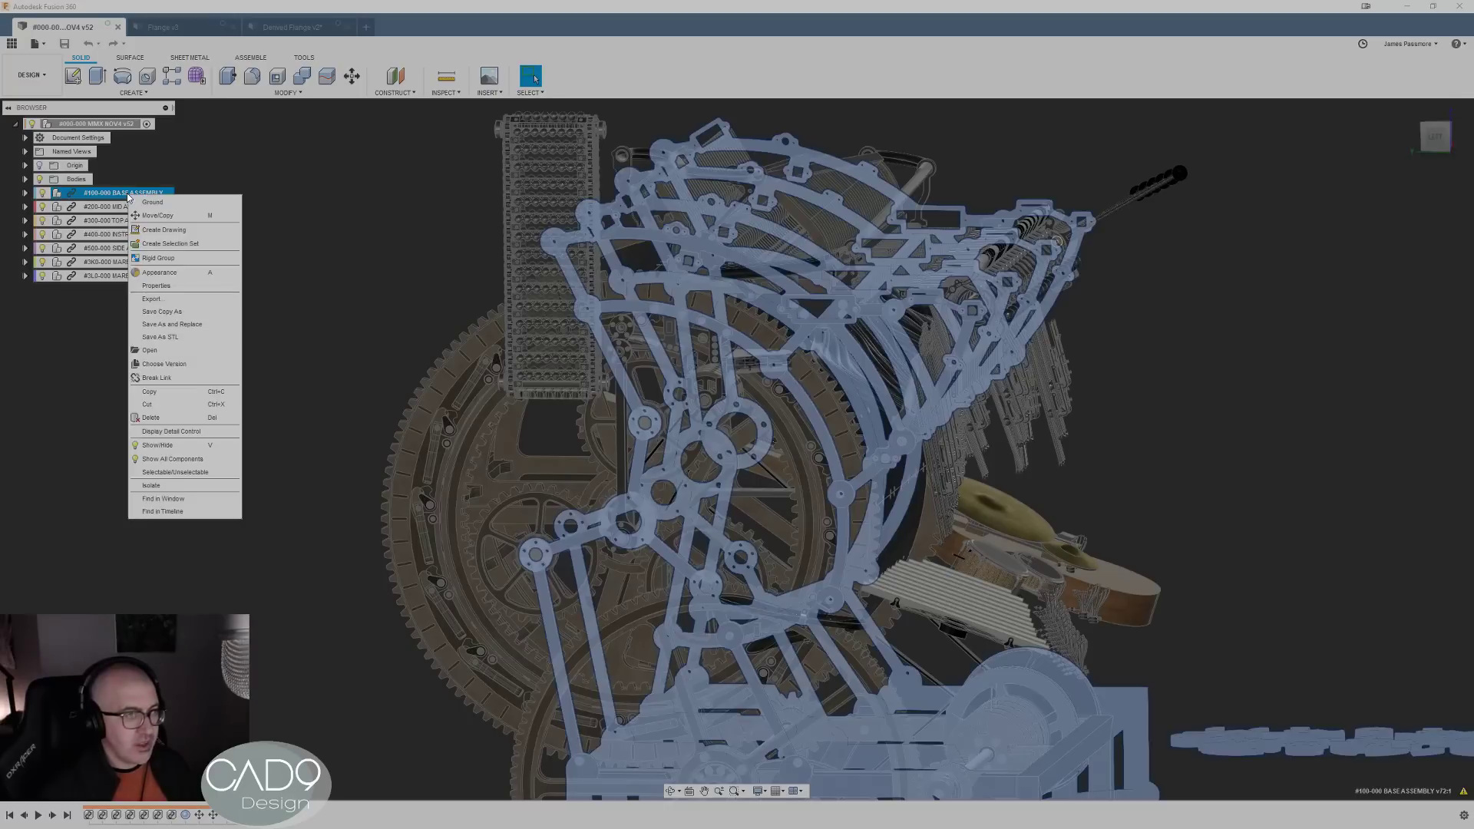
left_click(155, 299)
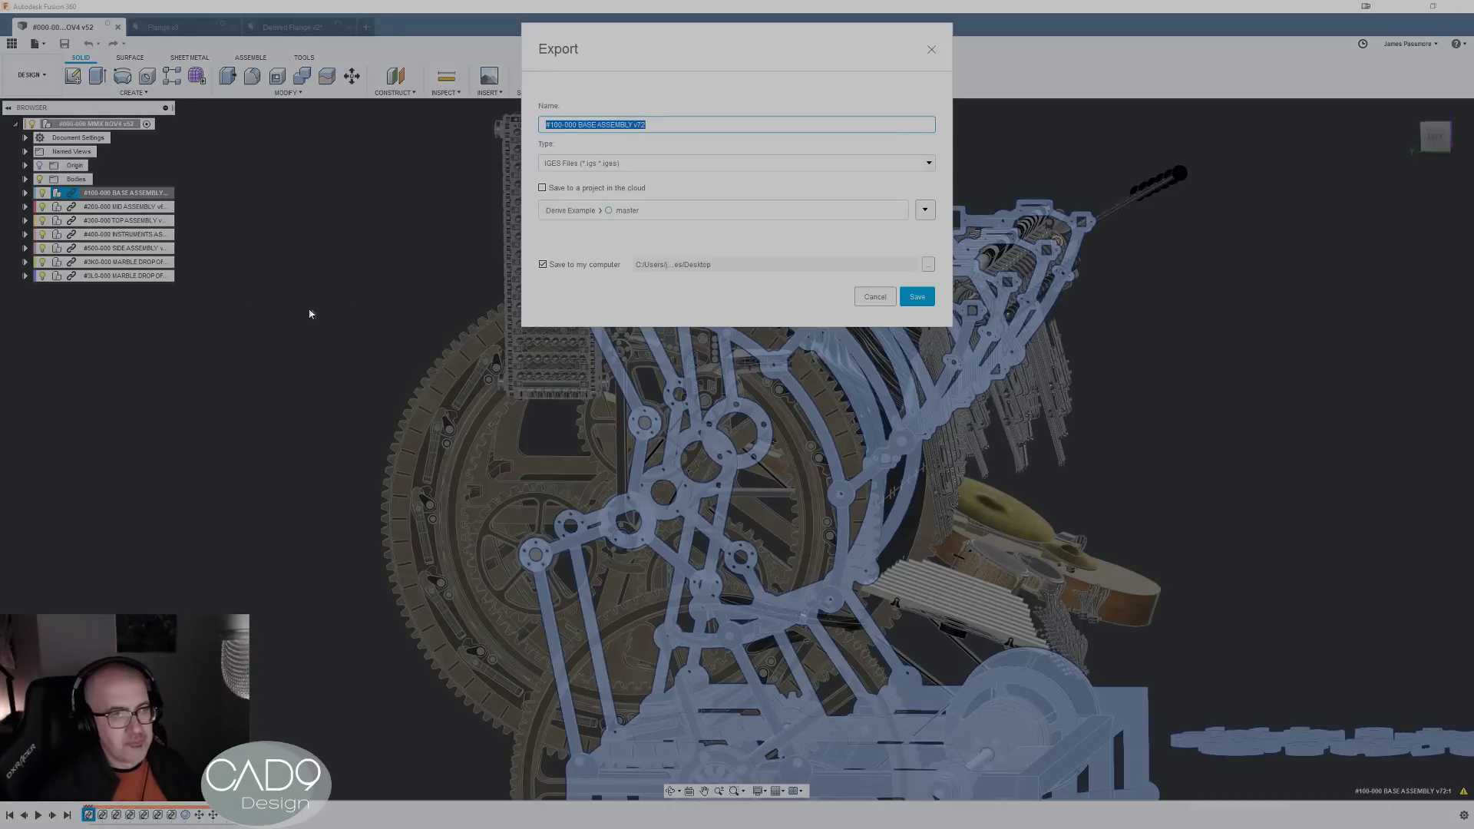
left_click(928, 164)
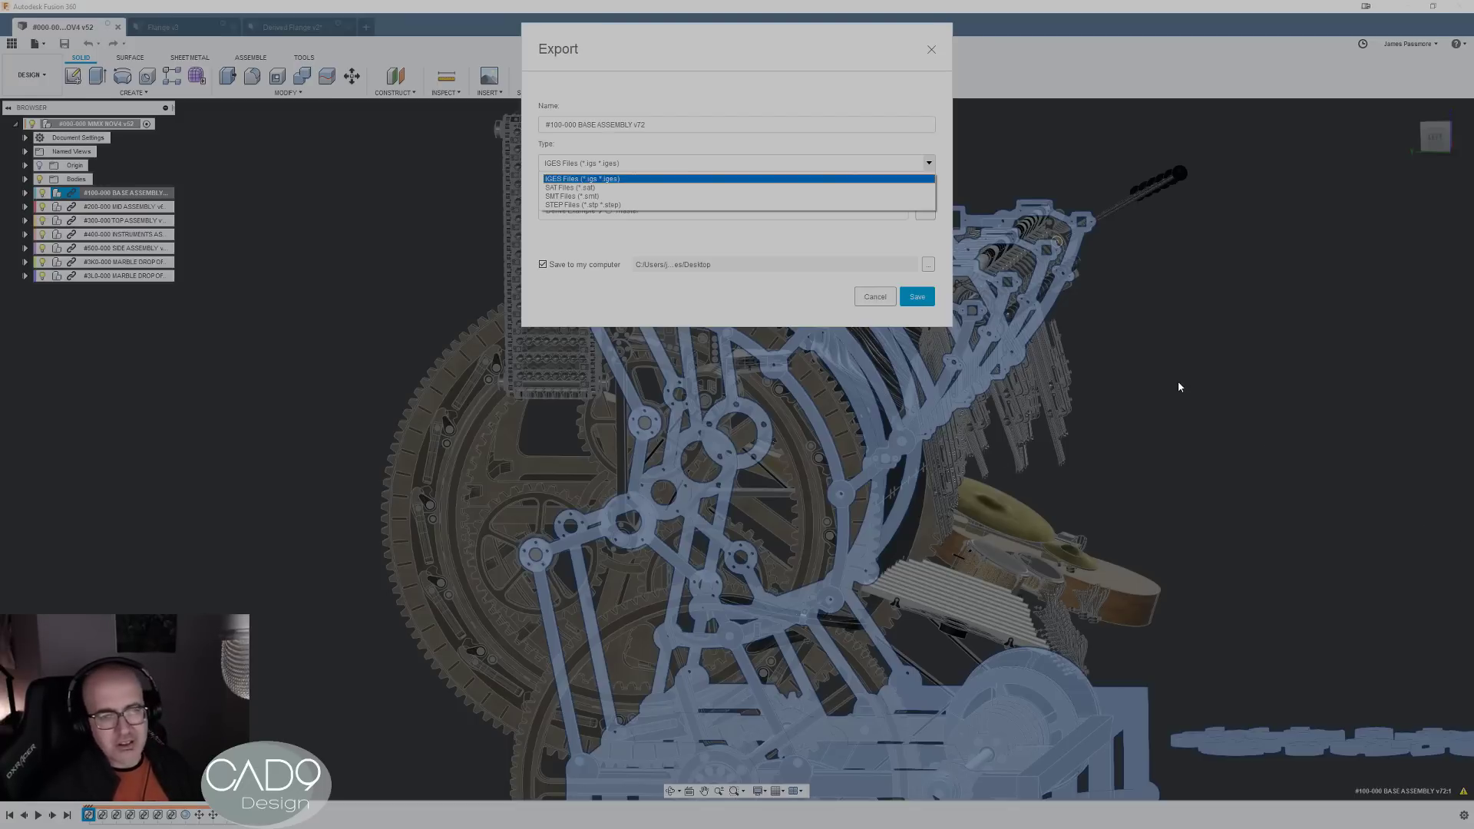
left_click(862, 297)
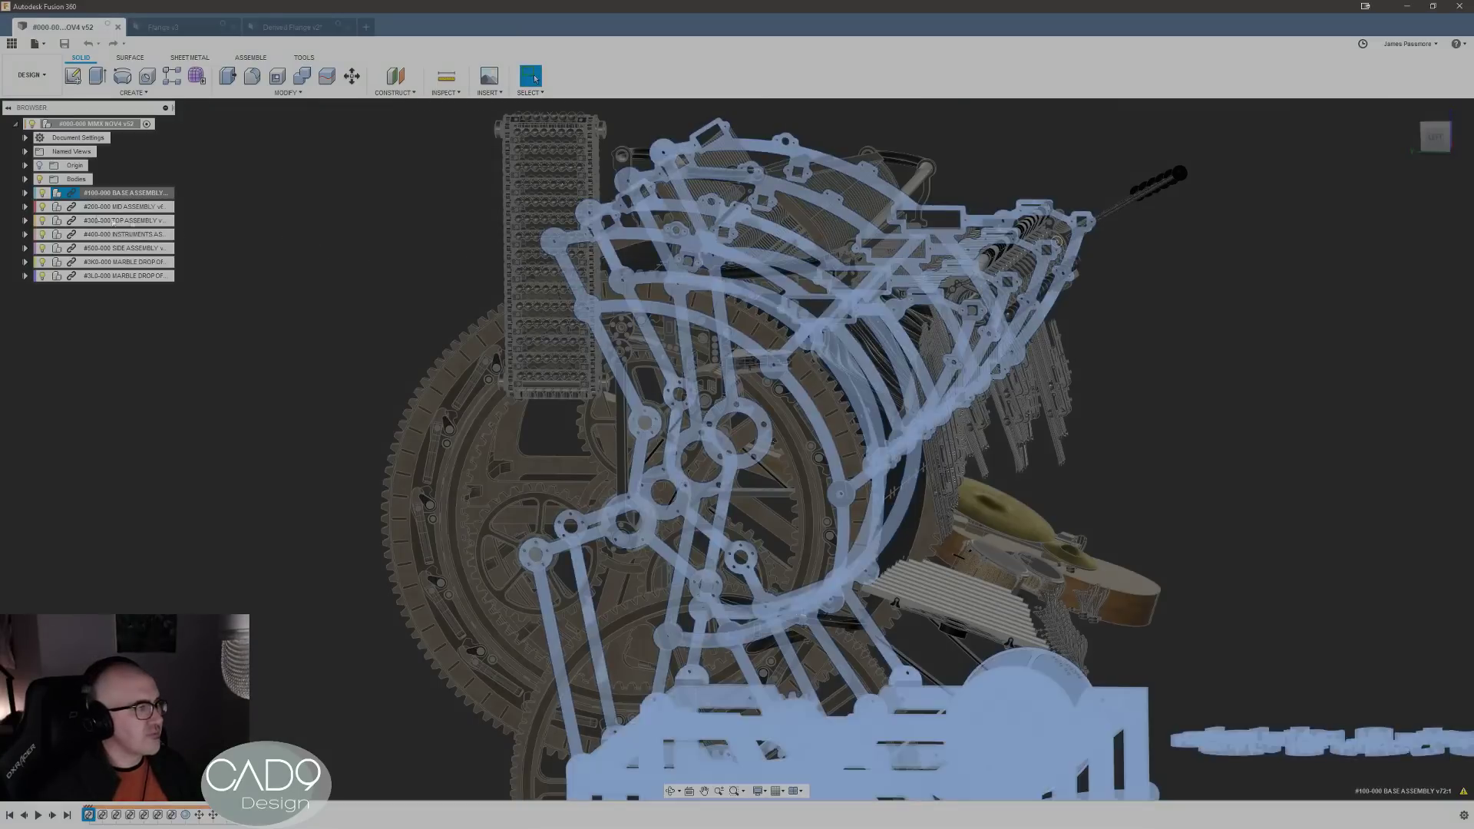
- Expand #100-000 BASE ASSEMBLY and check the commands offered for its #110-000 base frame sub-assembly, leaving it deselected
left_click(59, 195)
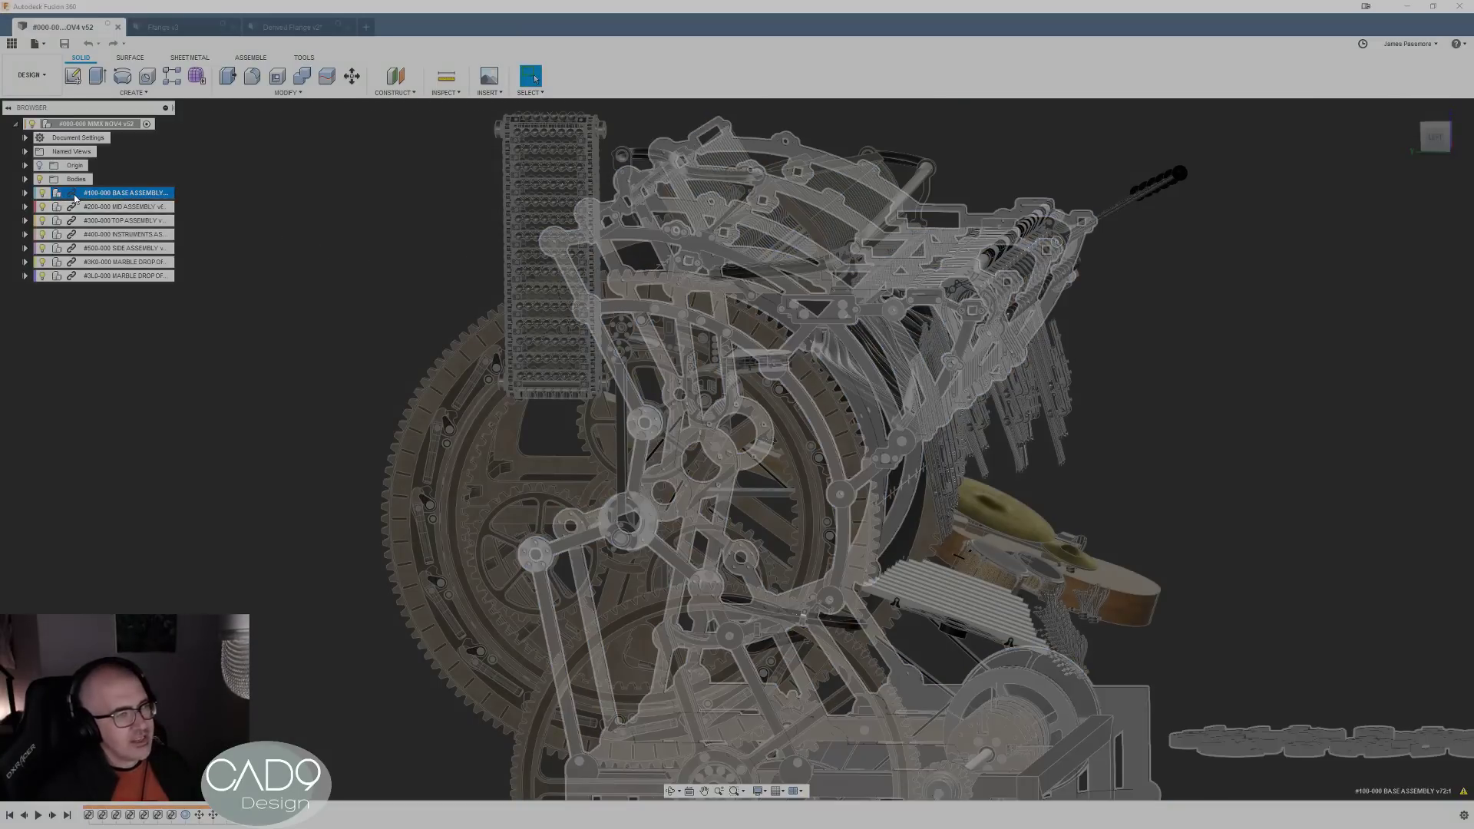
left_click(26, 192)
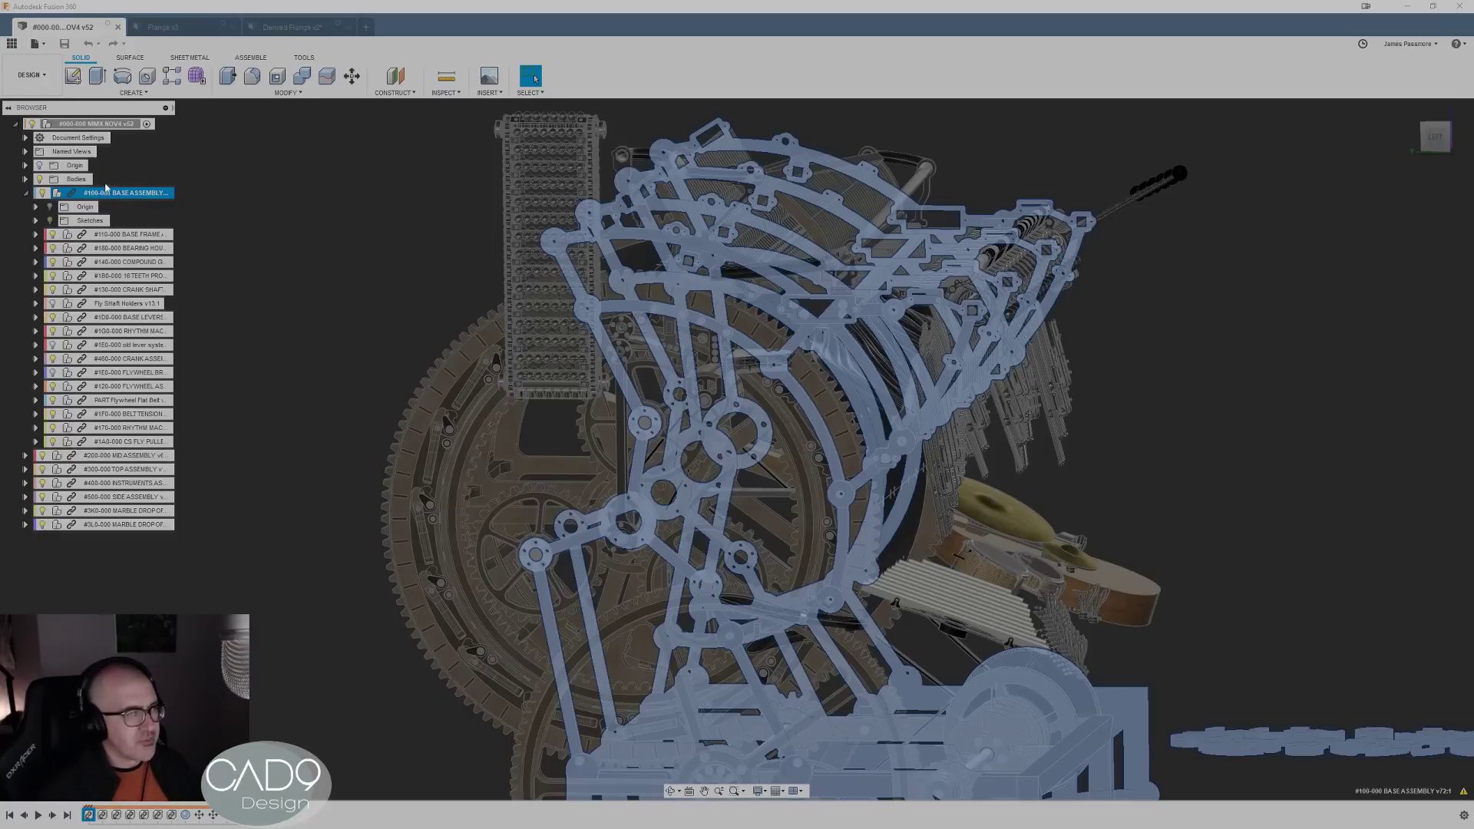
right_click(115, 236)
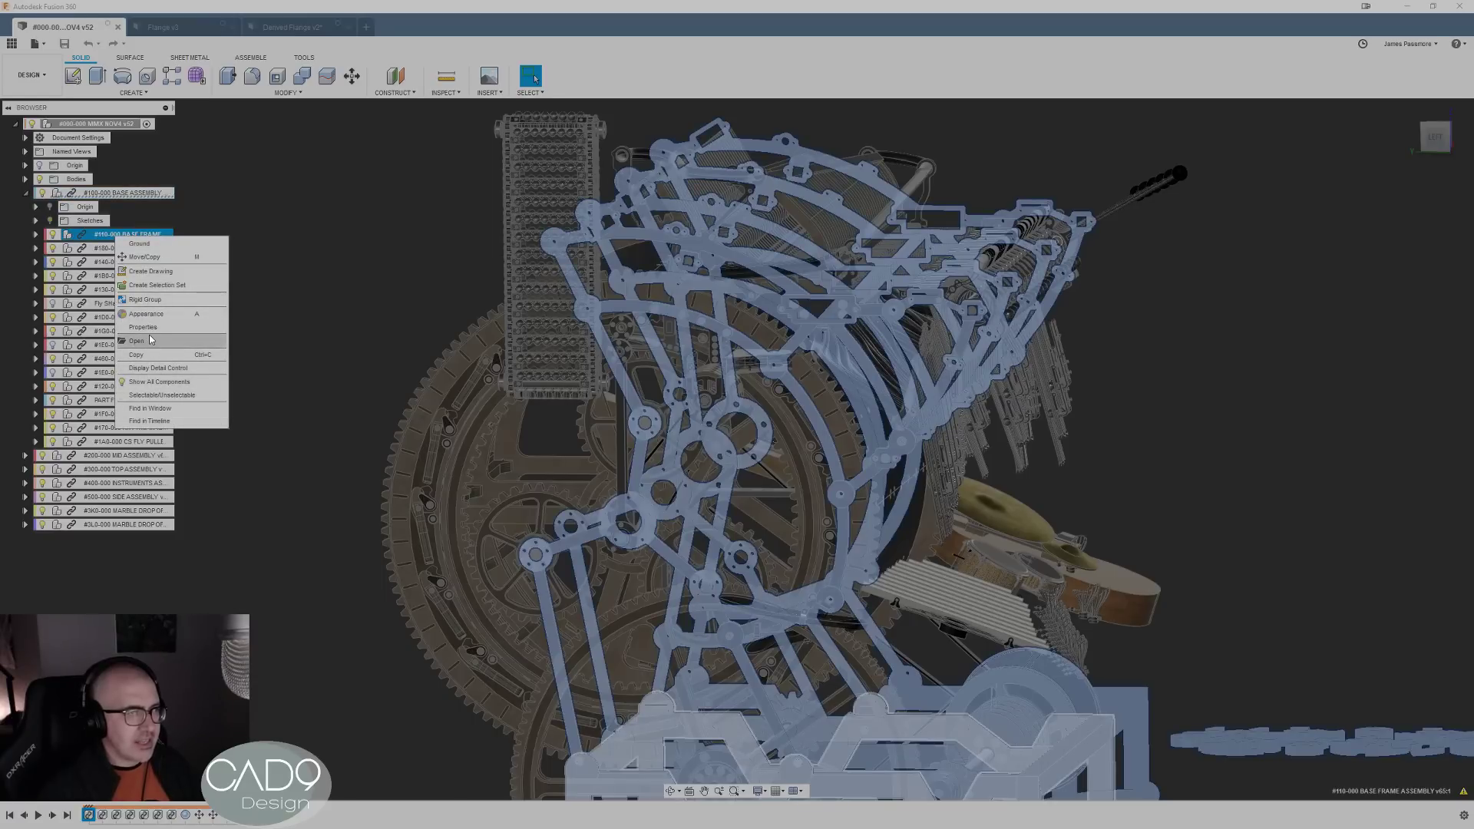
left_click(376, 289)
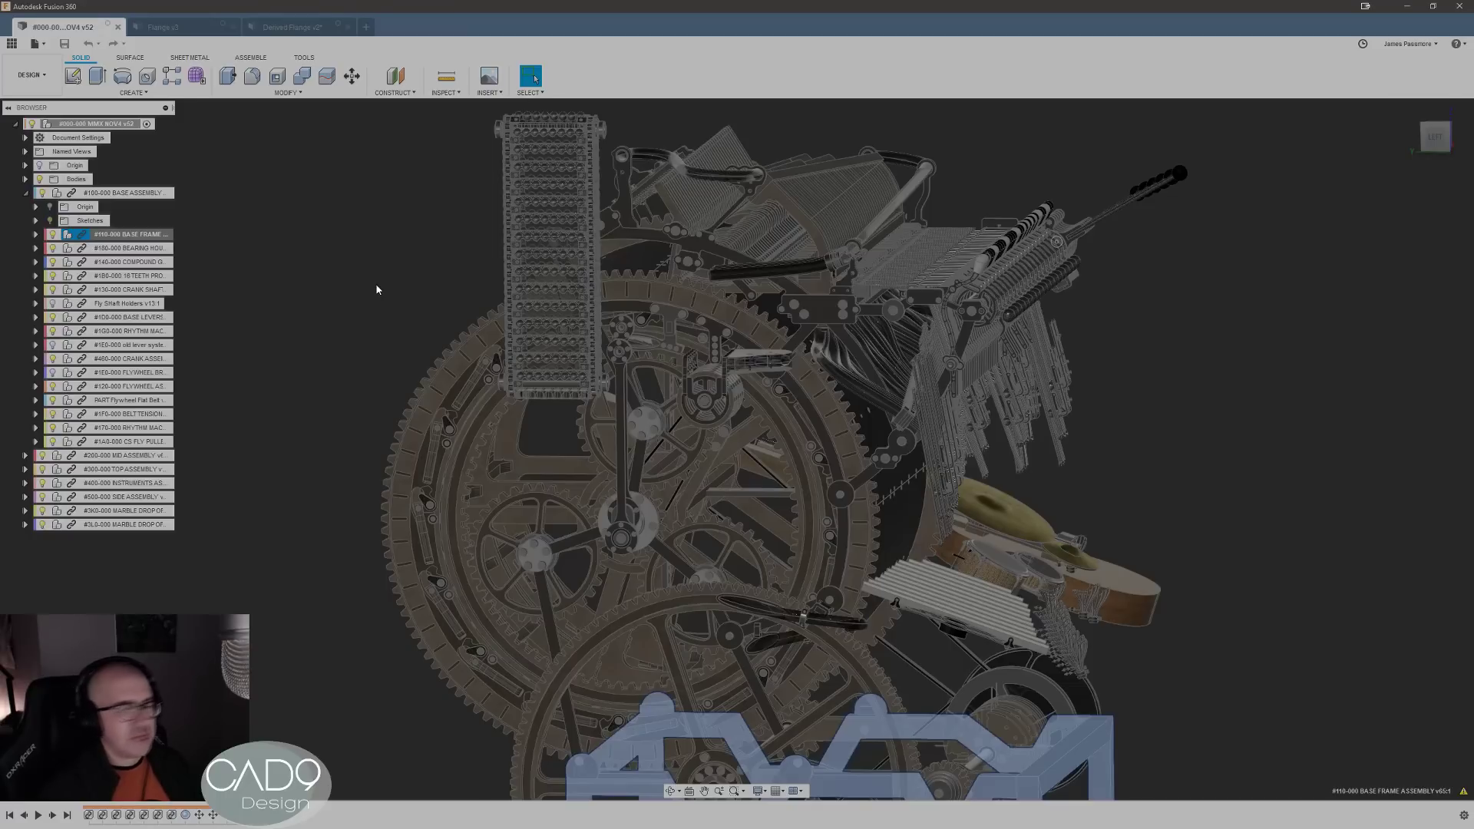
left_click(379, 287)
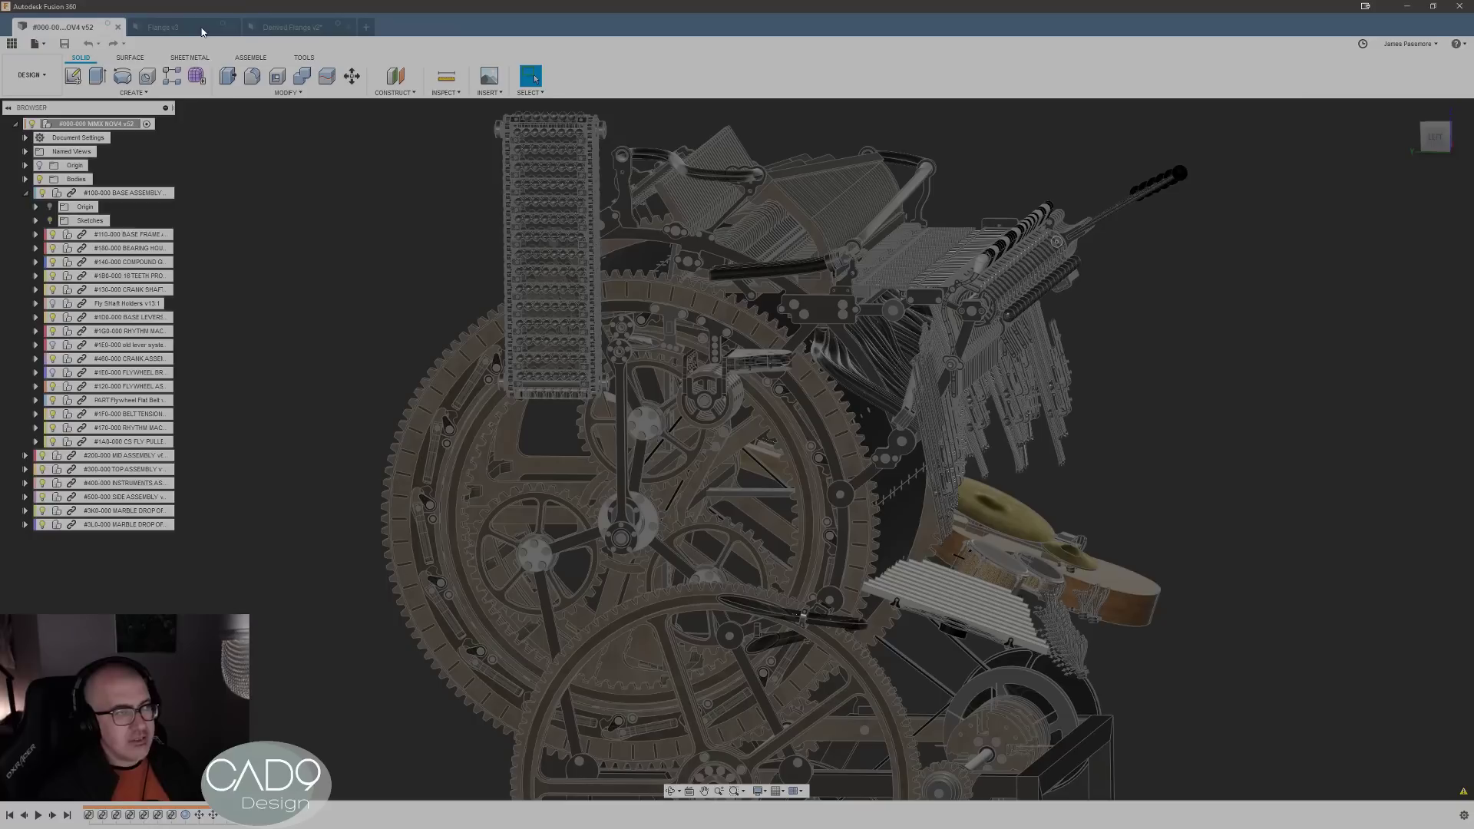
- Review the Derived Flange and source Flange designs, and return to the Marble Machine X assembly
left_click(254, 30)
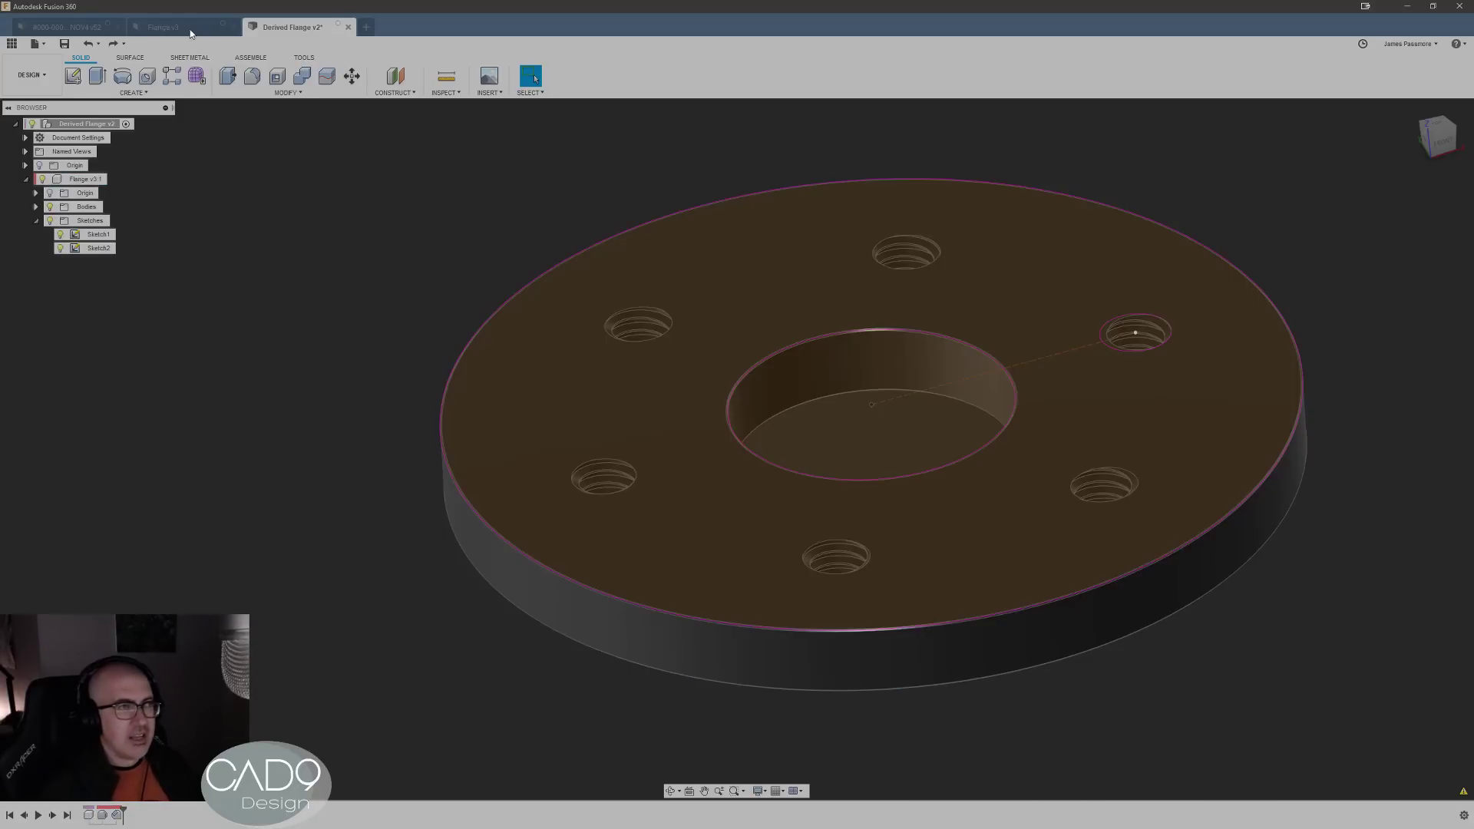
left_click(184, 27)
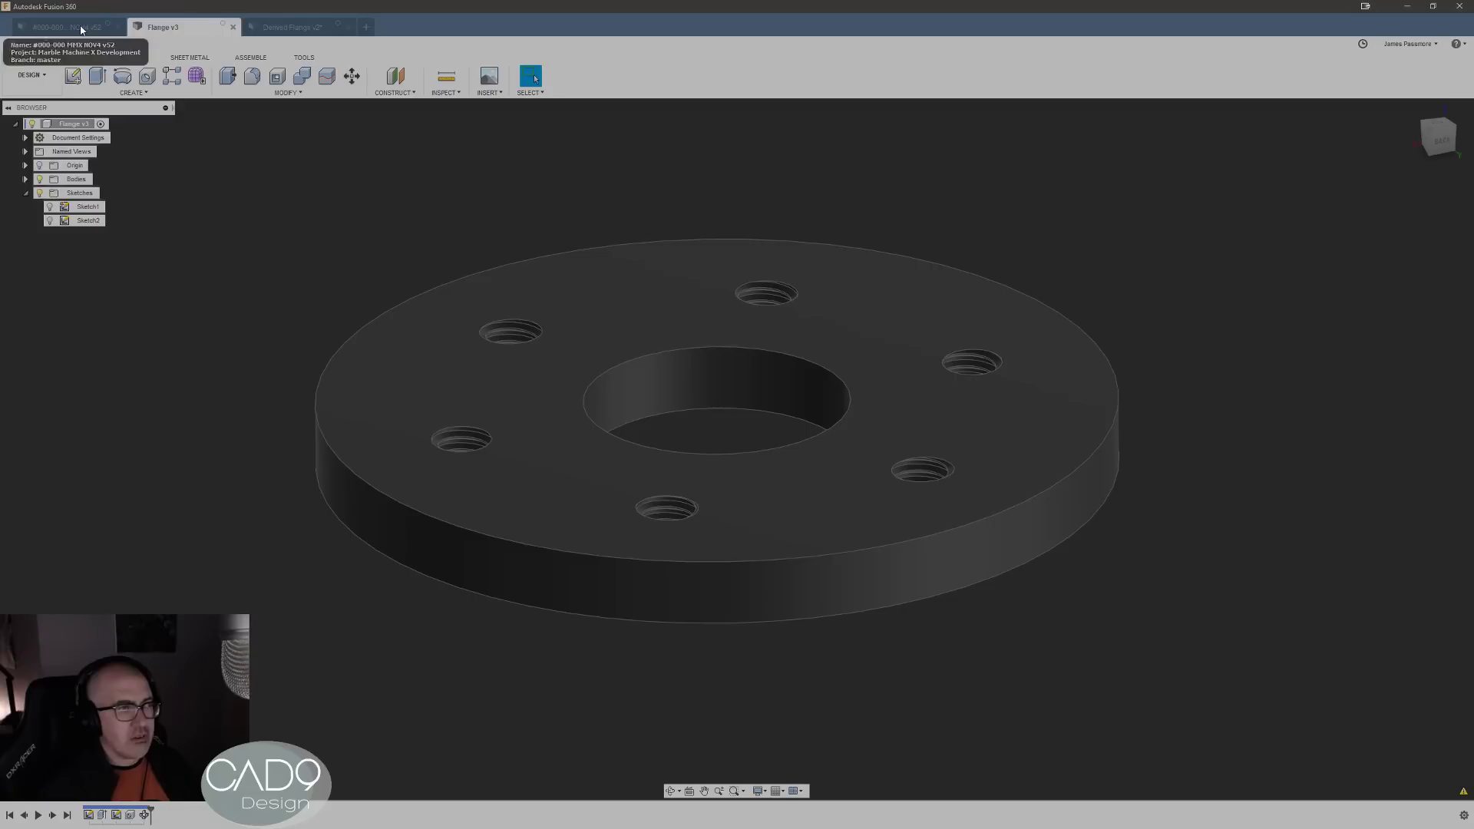
key("ctrl+shift+Tab")
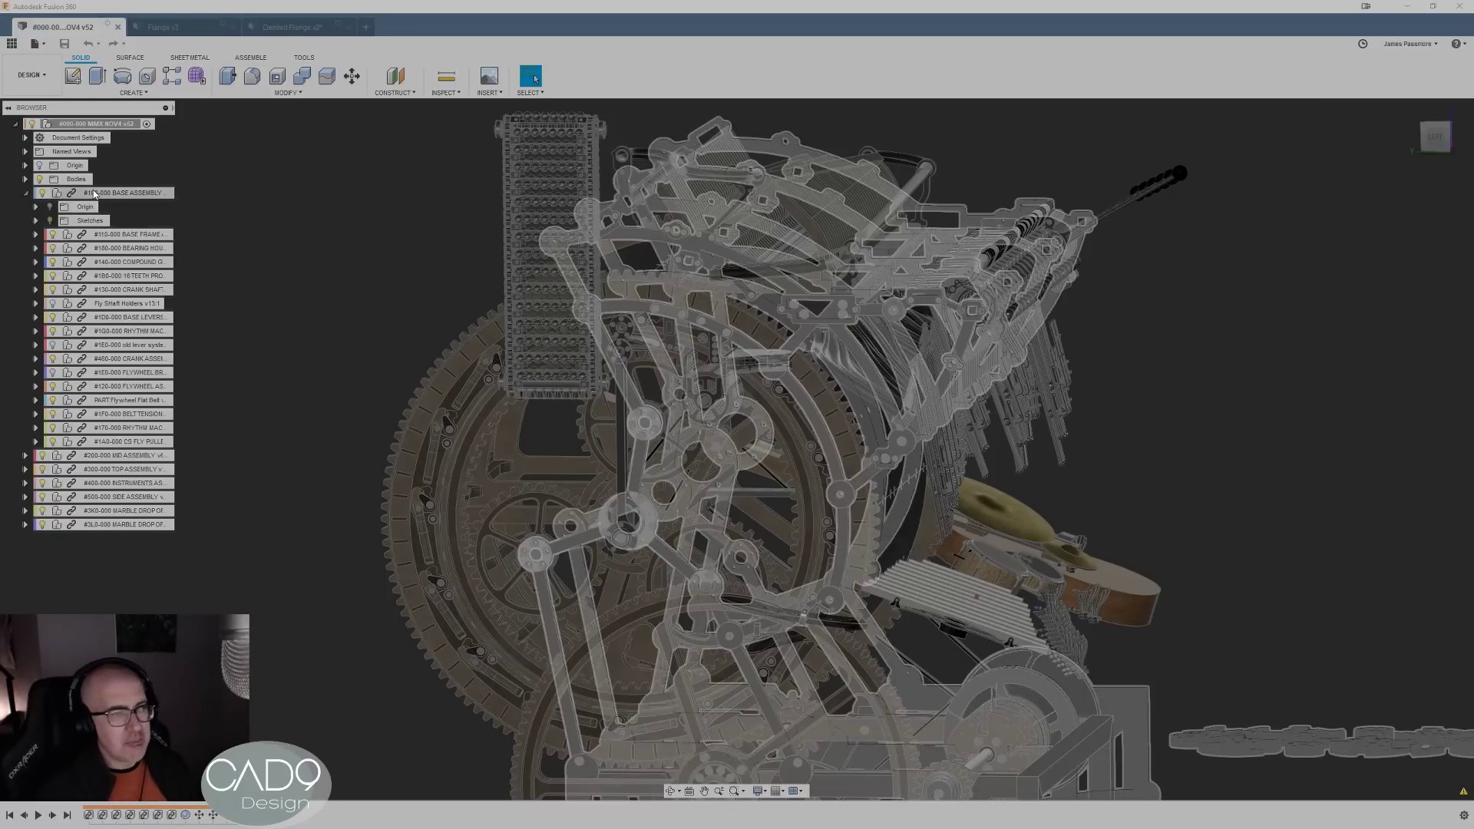
- Check the commands offered for the linked #100-000 BASE ASSEMBLY, and leave it deselected
right_click(95, 193)
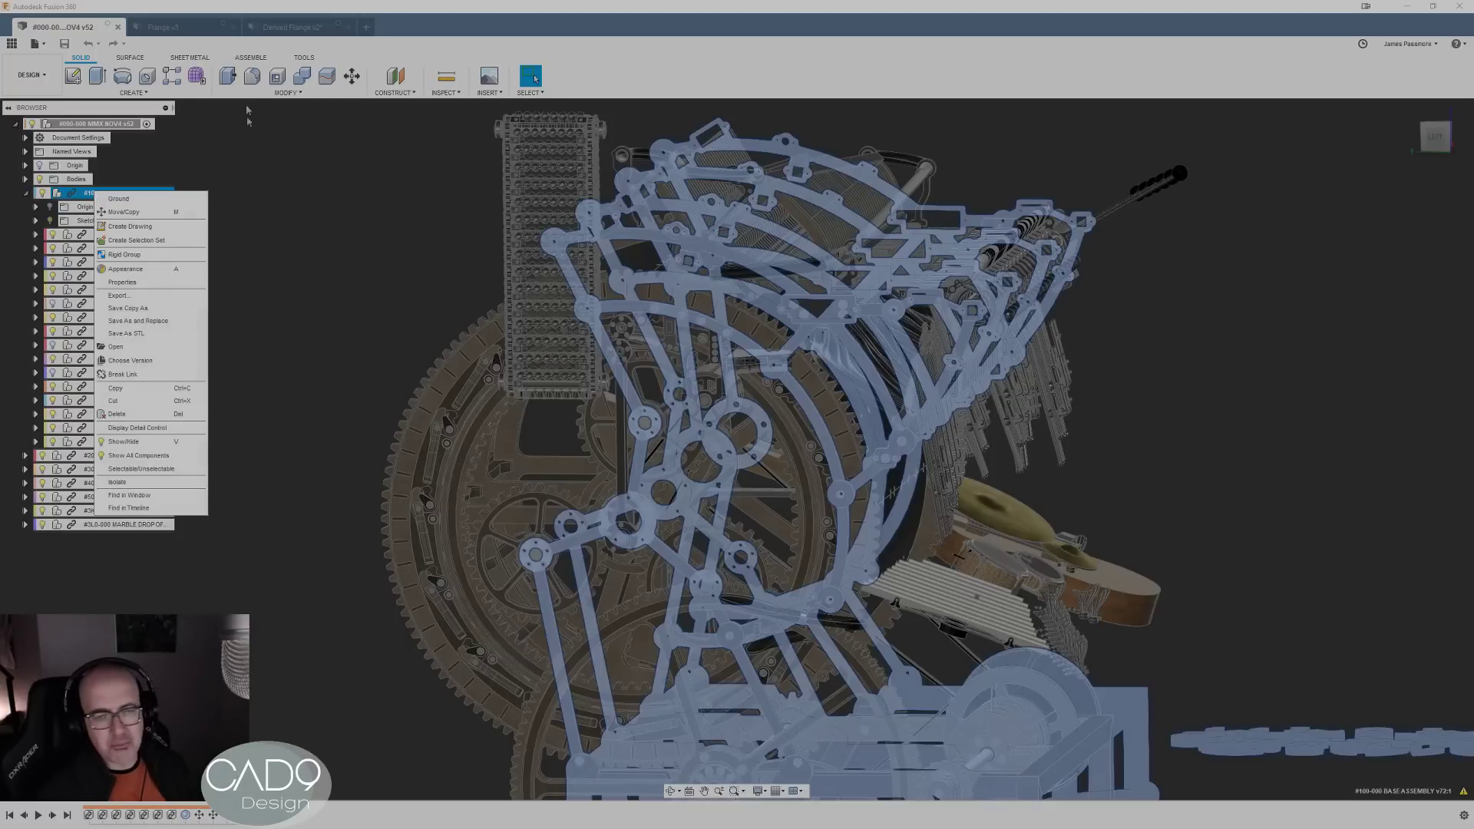
key("Escape")
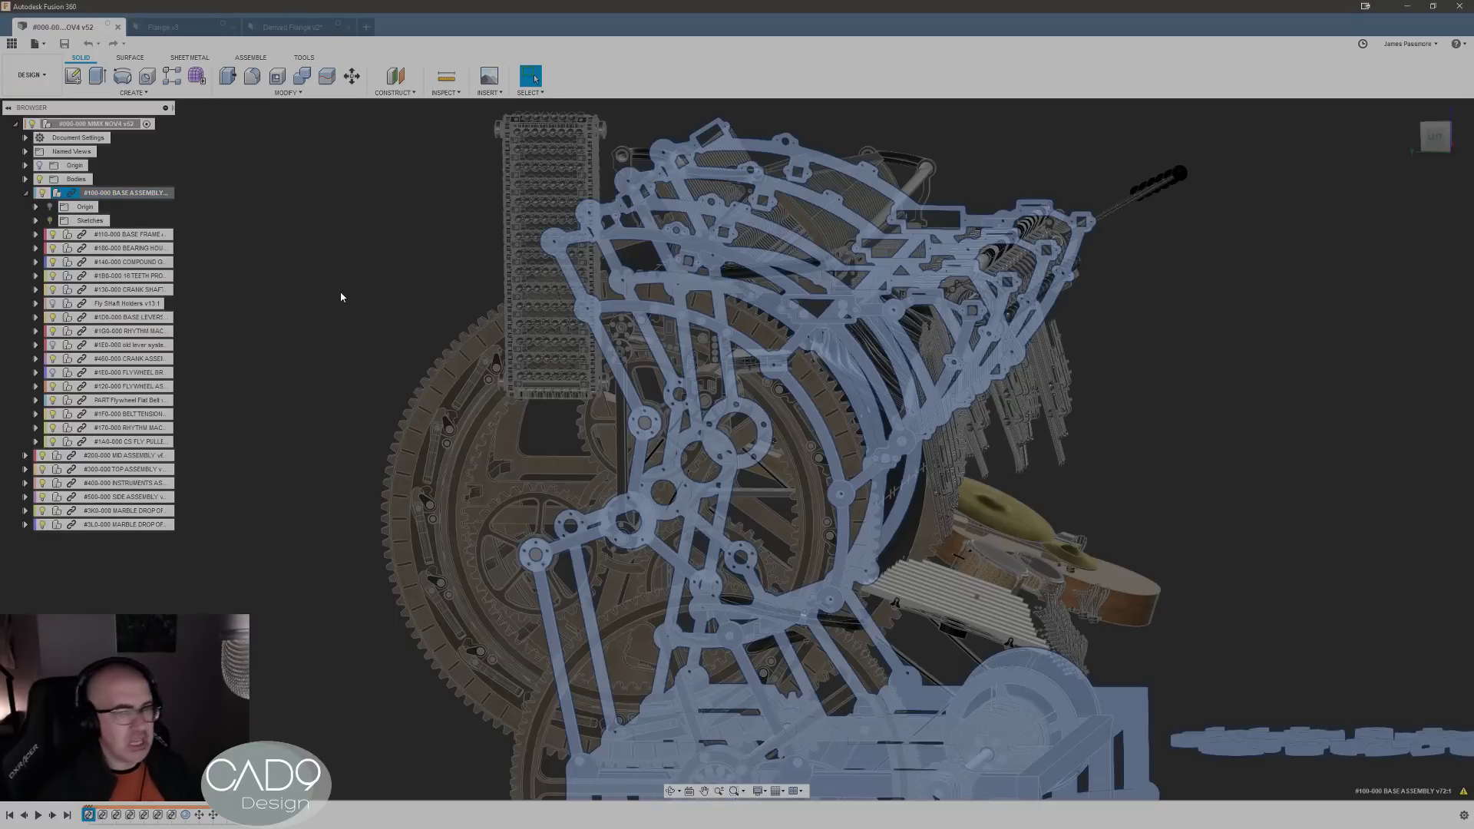
key("v")
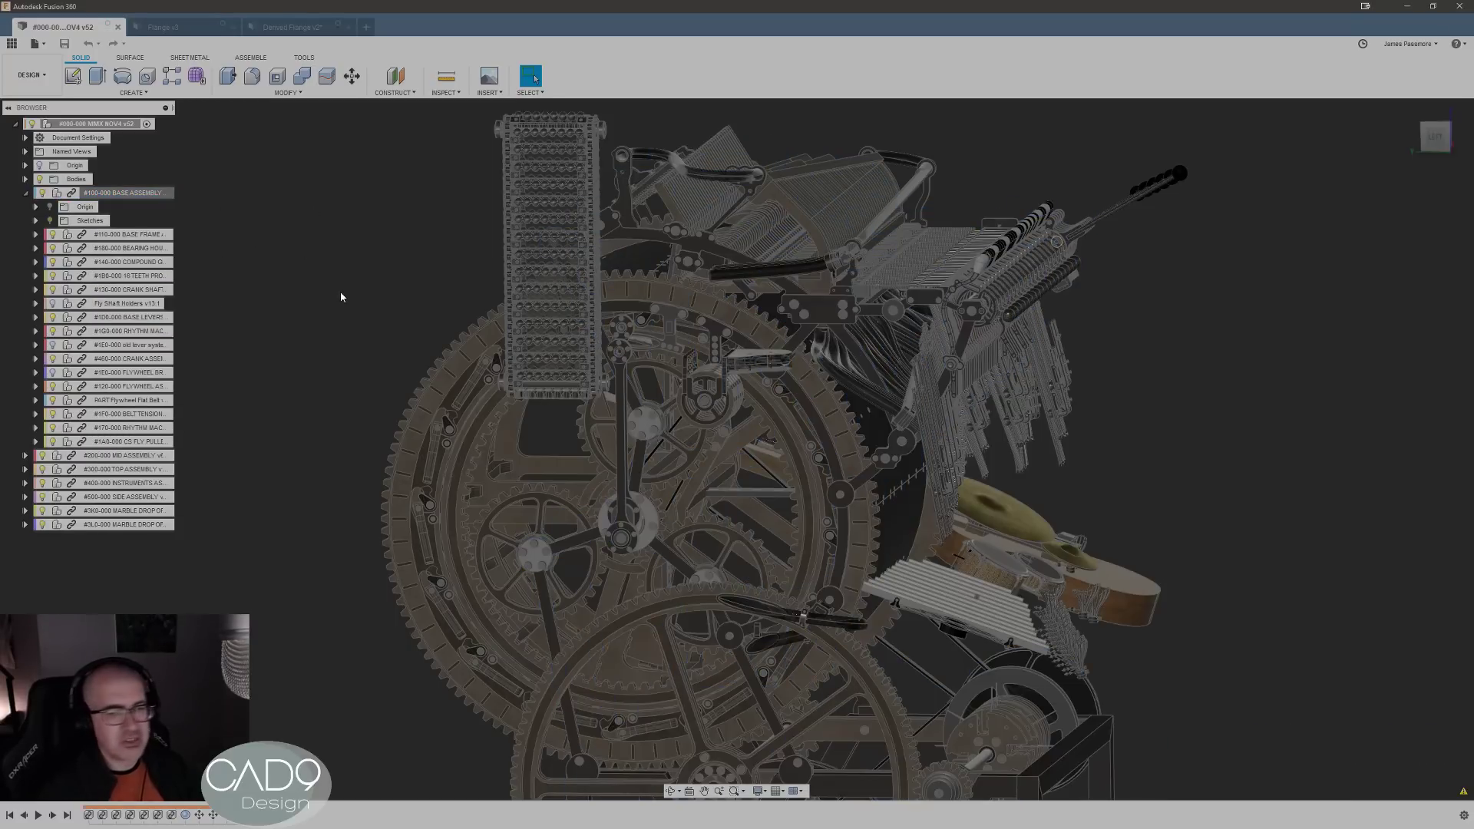